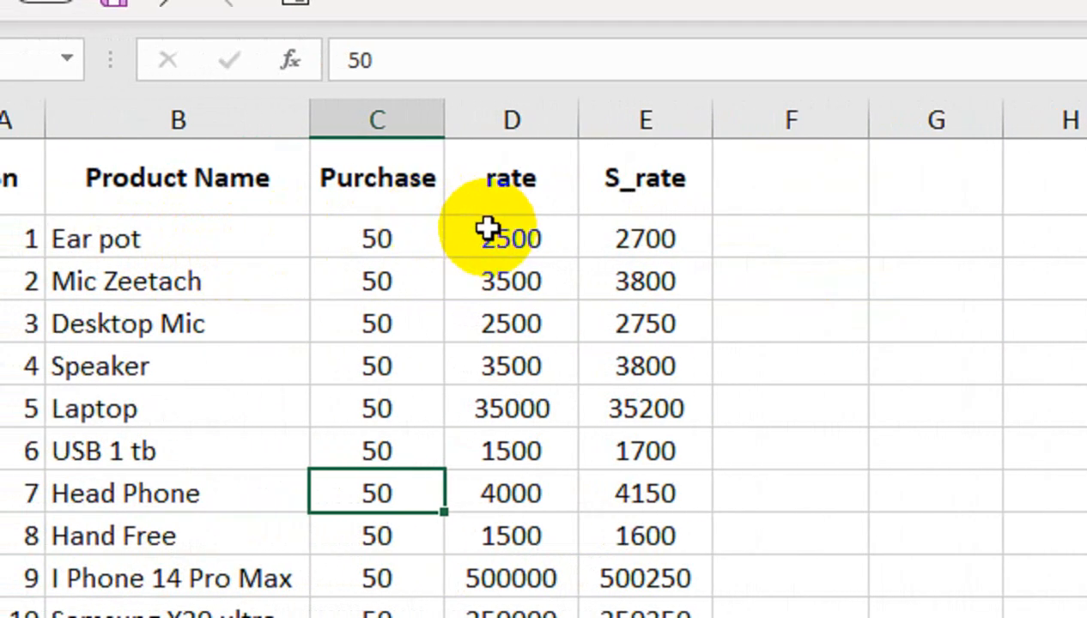
{"action": "left_click", "coordinate": [486, 231]}
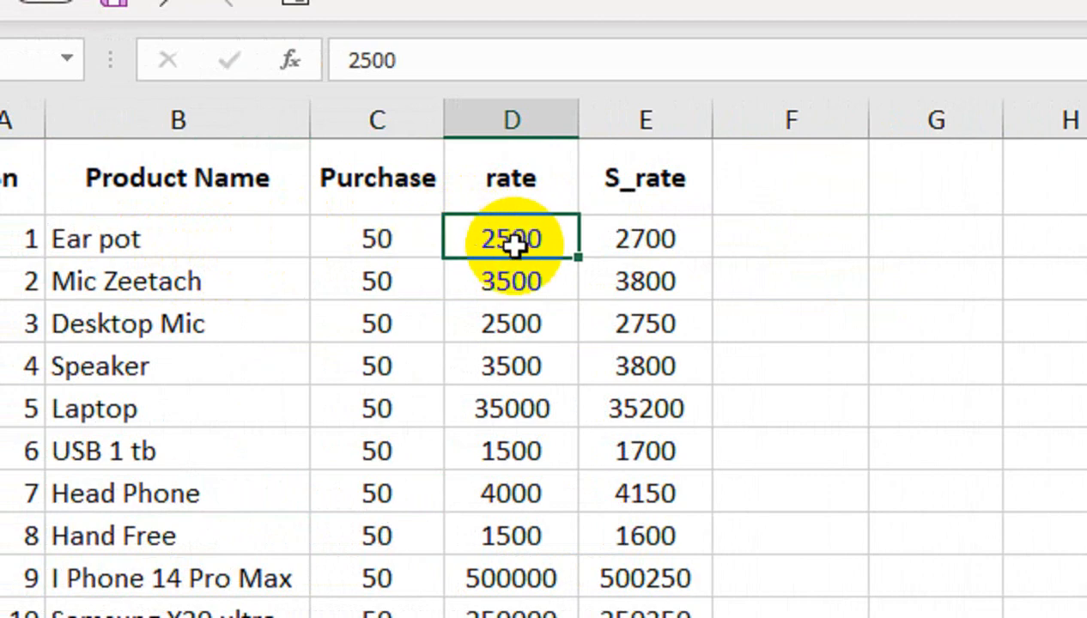
{"action": "left_click", "coordinate": [649, 233]}
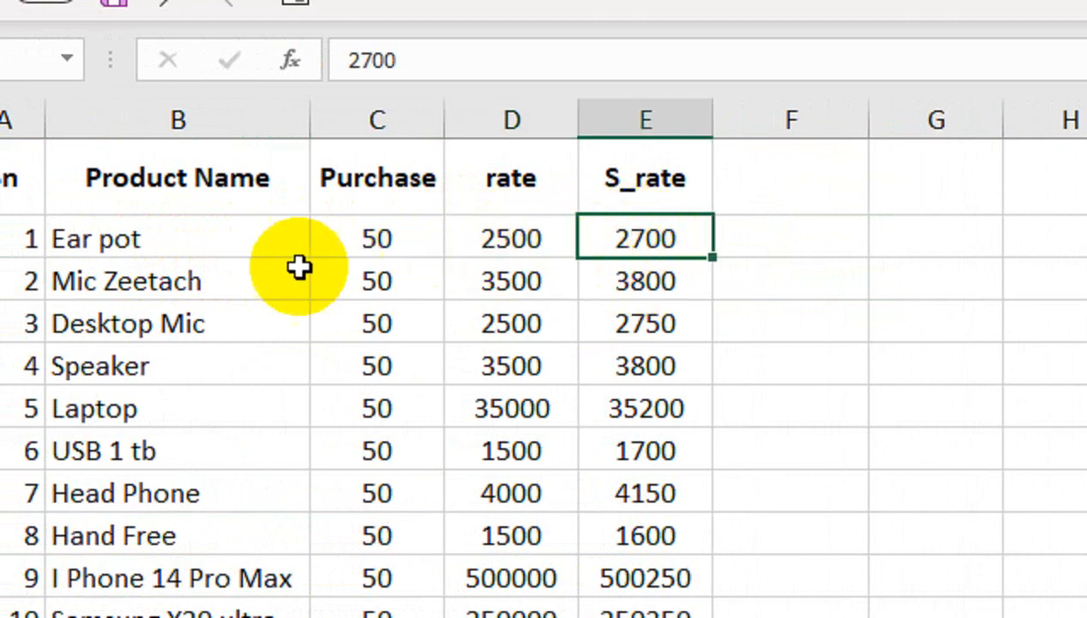
- Copy the Sn, Product Name and Purchase data in A1:C14 to F1 and autofit column G to its product names
{"action": "left_click", "coordinate": [86, 179]}
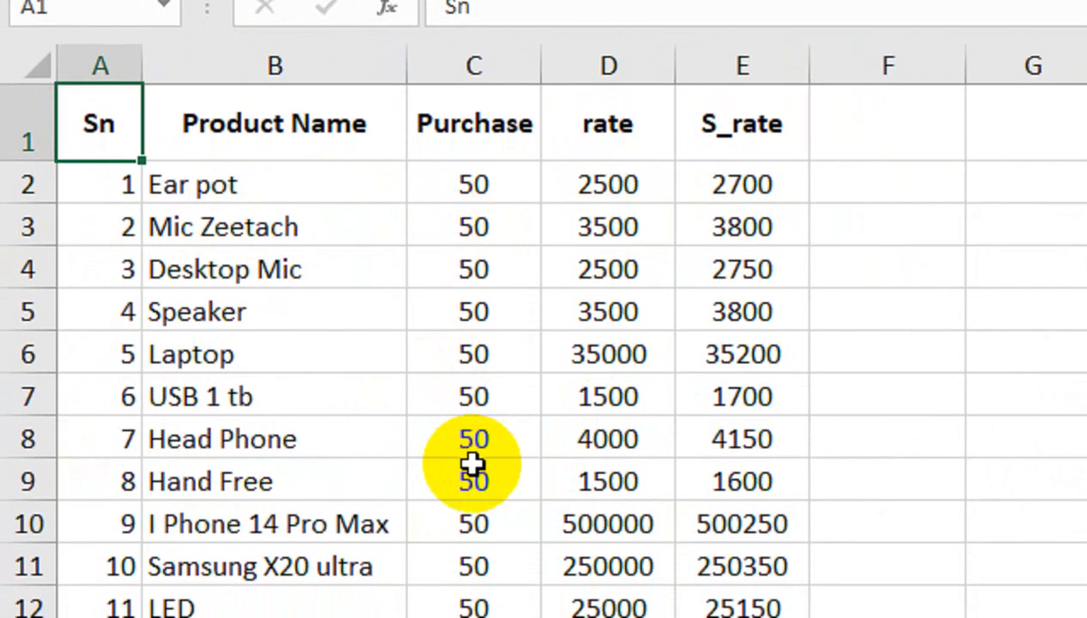
{"action": "mouse_move", "coordinate": [138, 146]}
{"action": "left_mouse_down"}
{"action": "mouse_move", "coordinate": [461, 194]}
{"action": "mouse_move", "coordinate": [496, 534]}
{"action": "mouse_move", "coordinate": [496, 466]}
{"action": "left_mouse_up"}
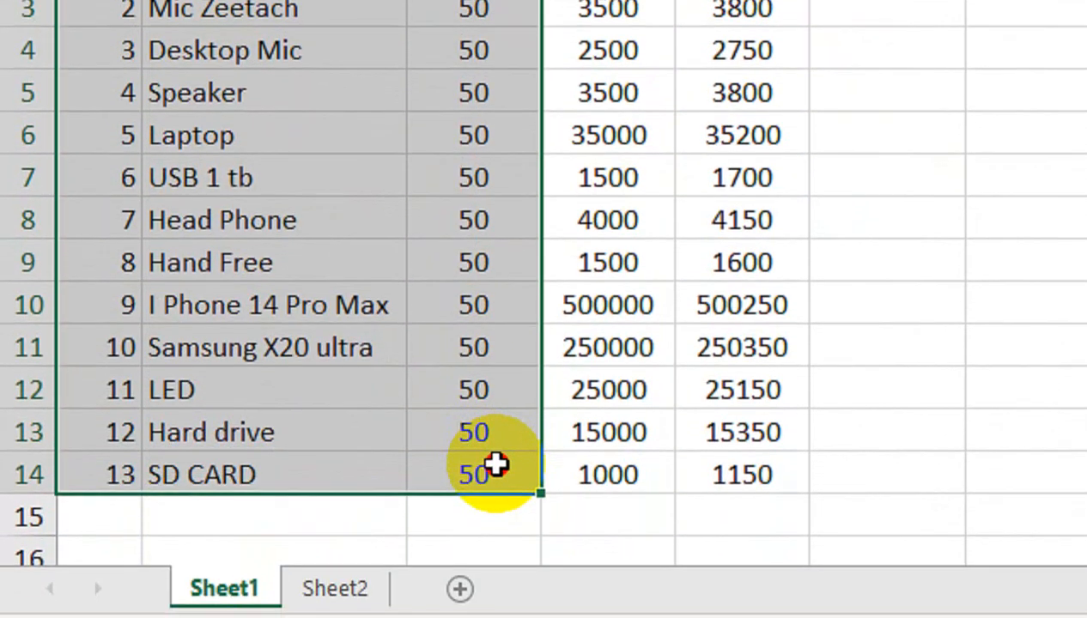
{"action": "key", "text": "ctrl+c"}
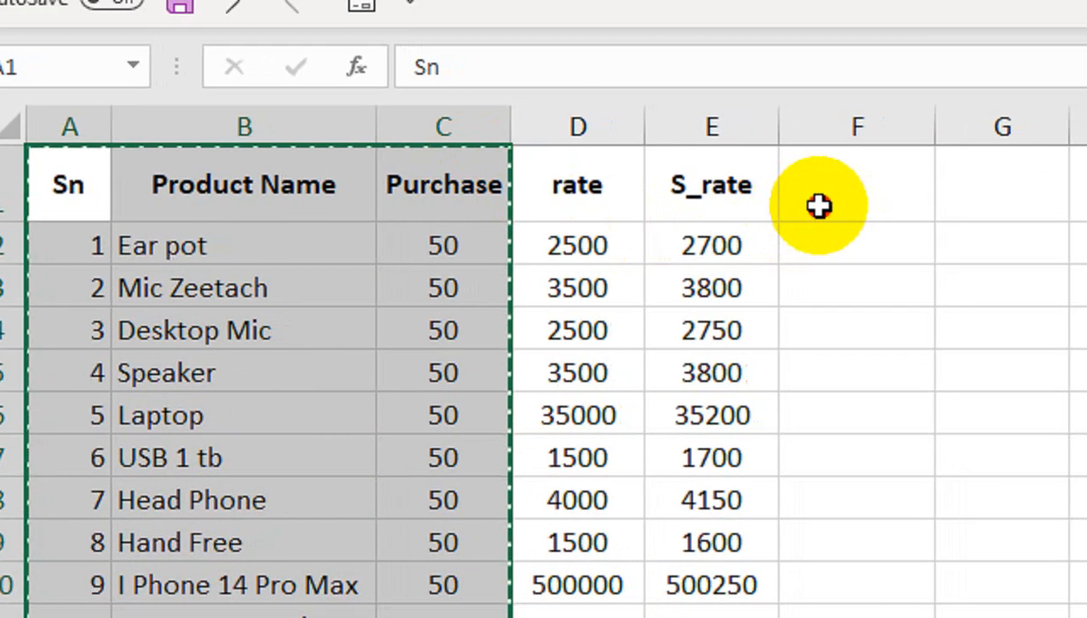
{"action": "left_click", "coordinate": [850, 206]}
{"action": "key", "text": "ctrl+v"}
{"action": "double_click", "coordinate": [825, 150]}
- Change the copied header in H1 to Sale and enter 10 for Ear pot in H2
{"action": "left_click", "coordinate": [1086, 214]}
{"action": "left_click", "coordinate": [1020, 212]}
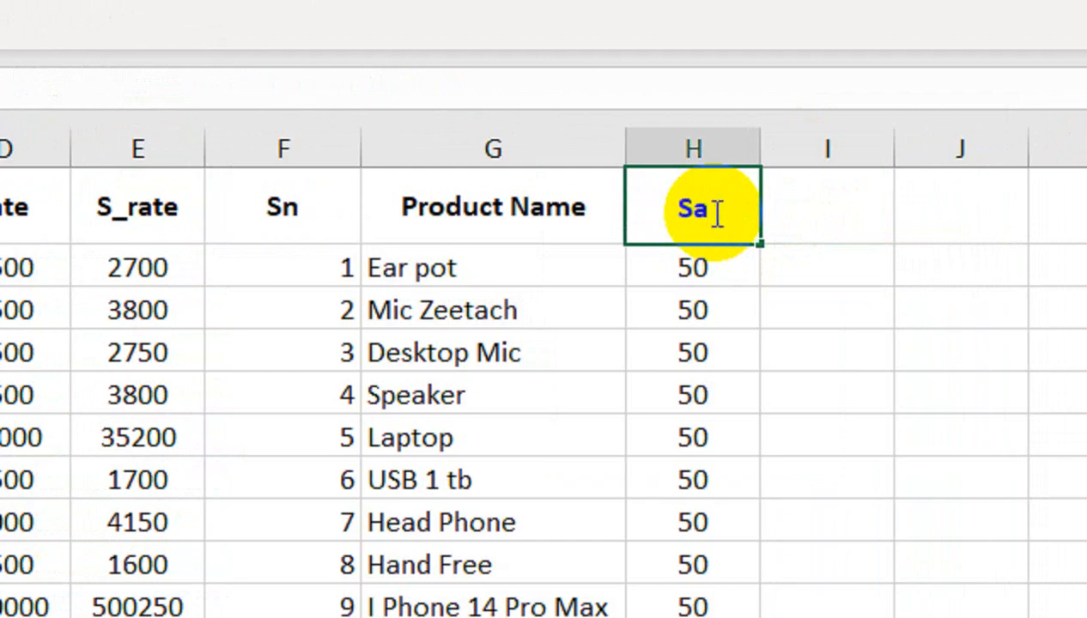
{"action": "key", "text": "Left"}
{"action": "key", "text": "Right"}
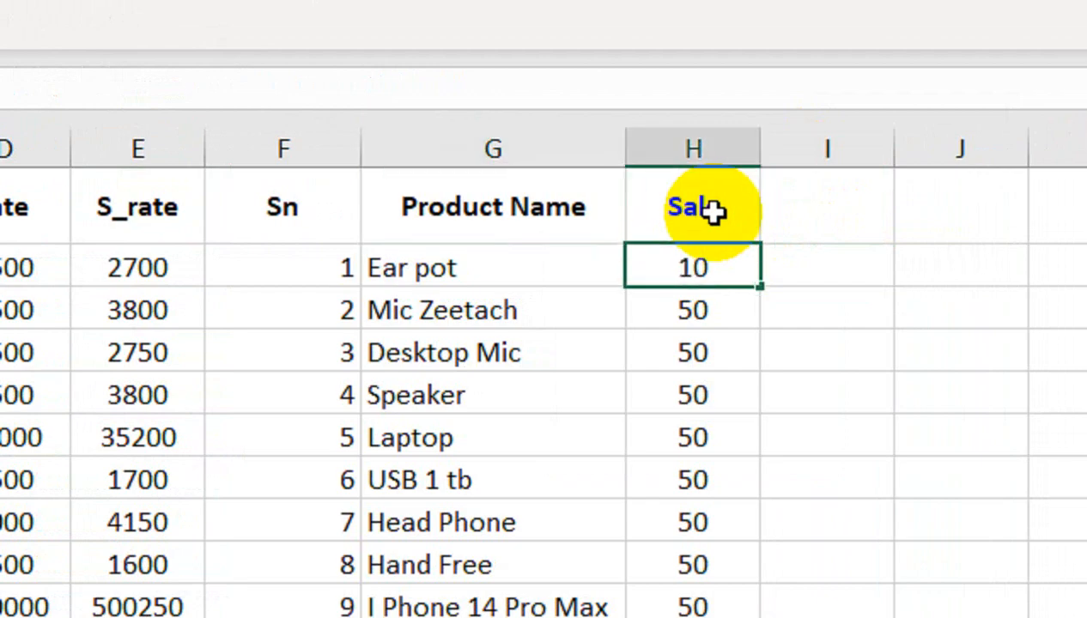
{"action": "key", "text": "Down"}
- Fill the value 10 from H2 down the Sale column to SD CARD in H14
{"action": "key", "text": "Up"}
{"action": "key", "text": "shift+Down"}
{"action": "key", "text": "shift+Down"}
{"action": "key", "text": "shift+Down"}
{"action": "key", "text": "shift+Down"}
{"action": "key", "text": "shift+Down"}
{"action": "key", "text": "shift+Down"}
{"action": "key", "text": "shift+Down"}
{"action": "key", "text": "shift+Down"}
{"action": "scroll", "coordinate": [734, 481], "scroll_direction": "down", "scroll_amount": 2}
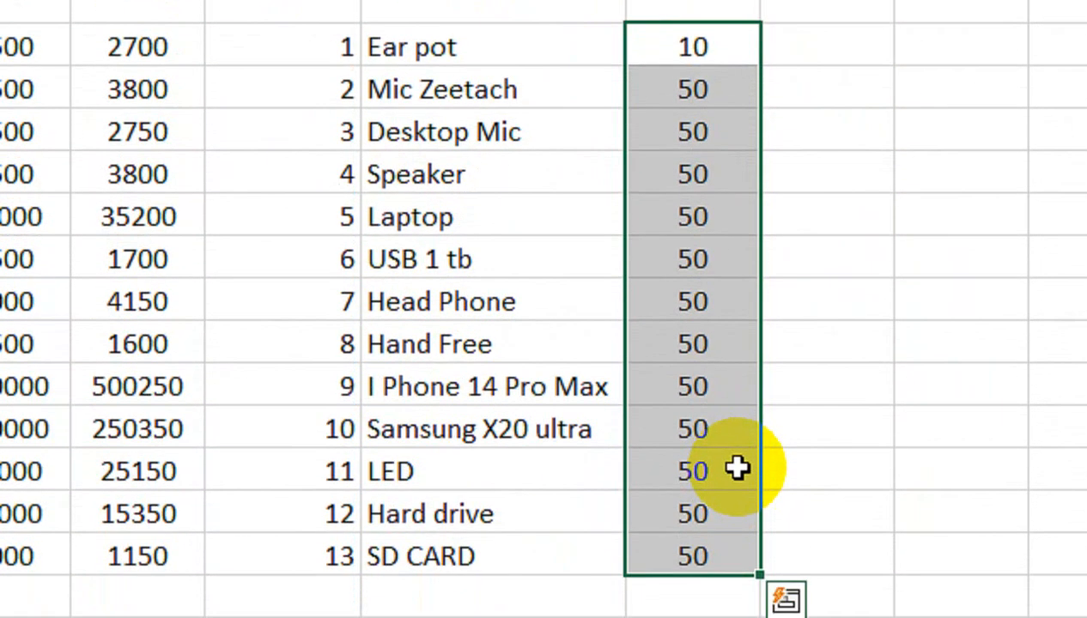
{"action": "key", "text": "ctrl+d"}
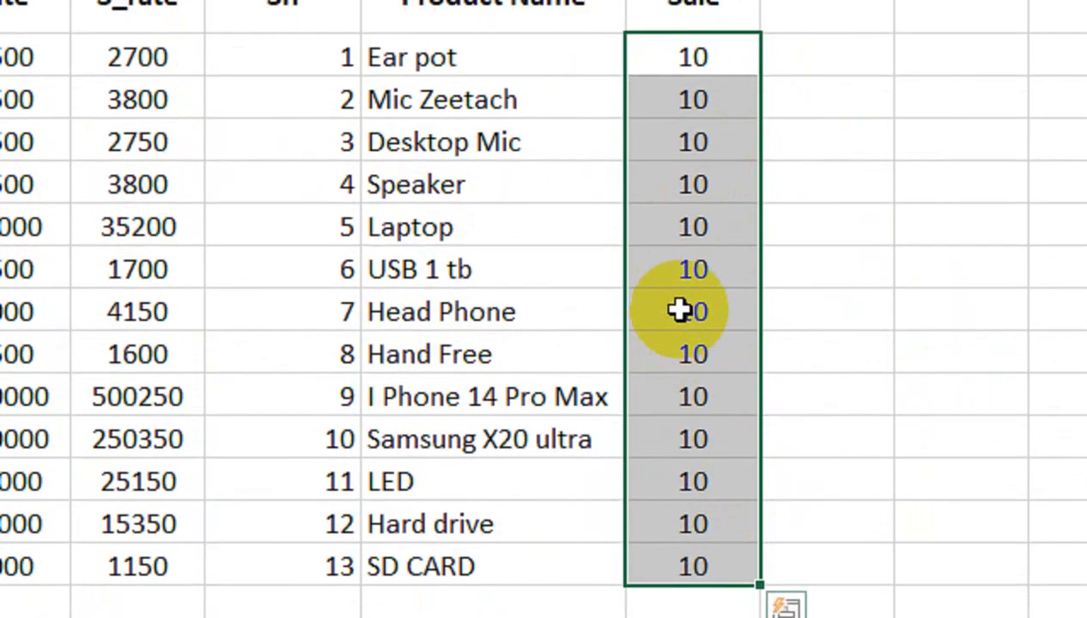
{"action": "scroll", "coordinate": [735, 146], "scroll_direction": "up", "scroll_amount": 1}
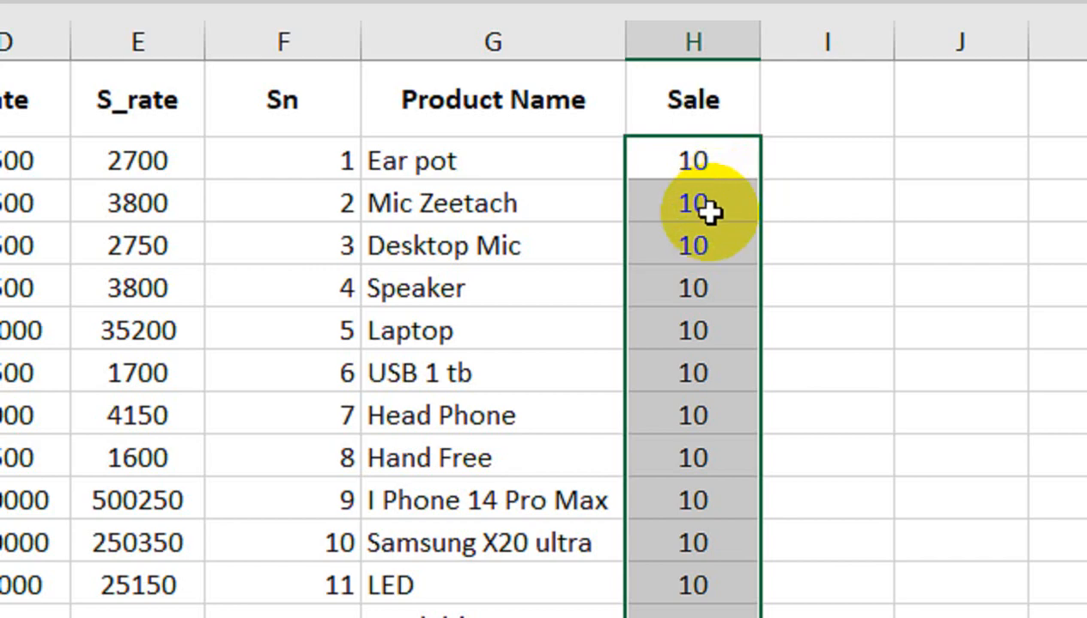
- Center the serial numbers in column F horizontally
{"action": "left_click", "coordinate": [824, 81]}
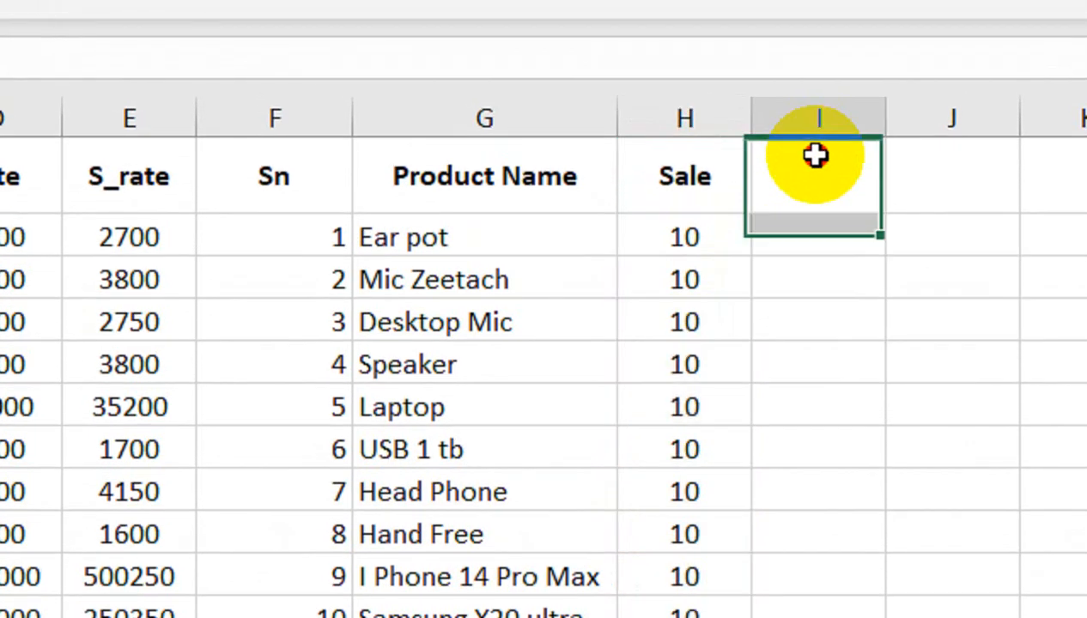
{"action": "left_click", "coordinate": [230, 30]}
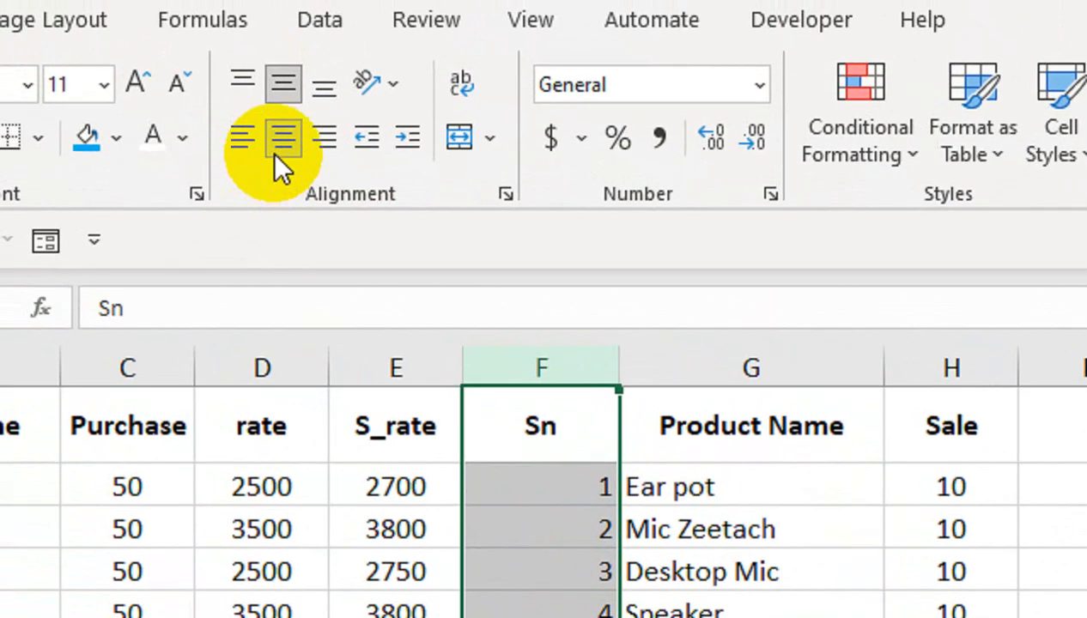
{"action": "left_click", "coordinate": [274, 147]}
{"action": "left_click", "coordinate": [274, 147]}
- Enter the headers S_Price in I1 and S_Amount in J1, and autofit column J
{"action": "left_click", "coordinate": [1065, 408]}
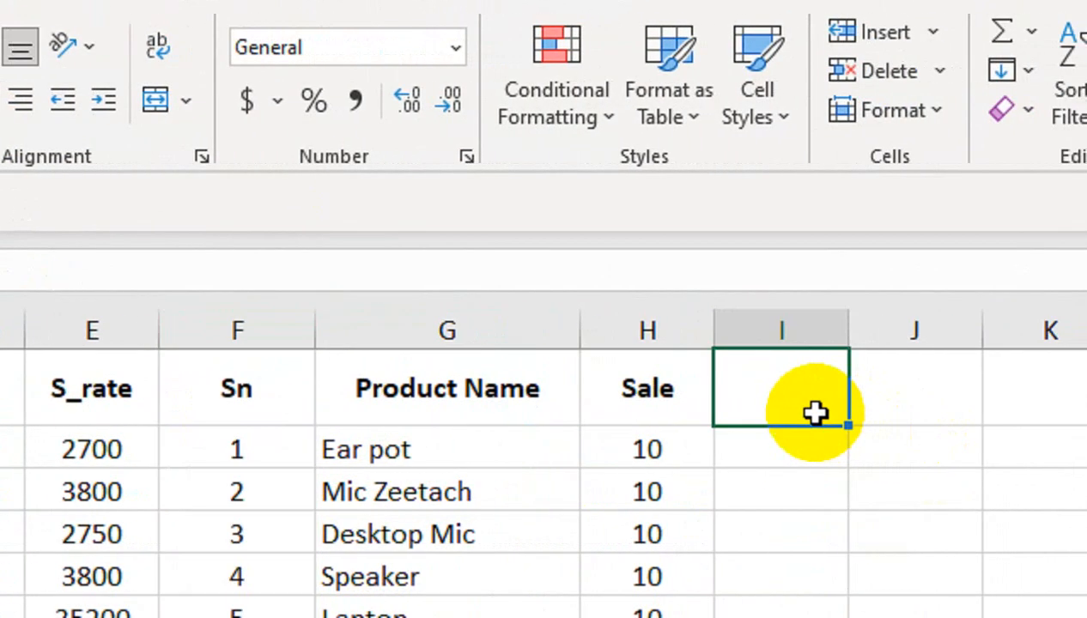
{"action": "type", "text": "S-"}
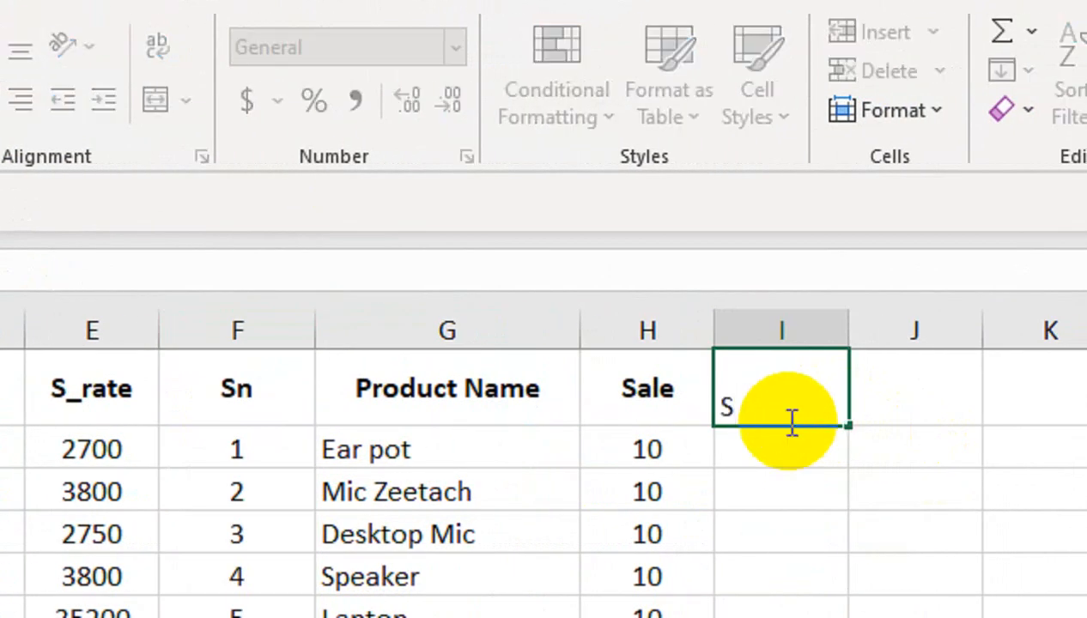
{"action": "type", "text": "Price"}
{"action": "key", "text": "Tab"}
{"action": "type", "text": "S-"}
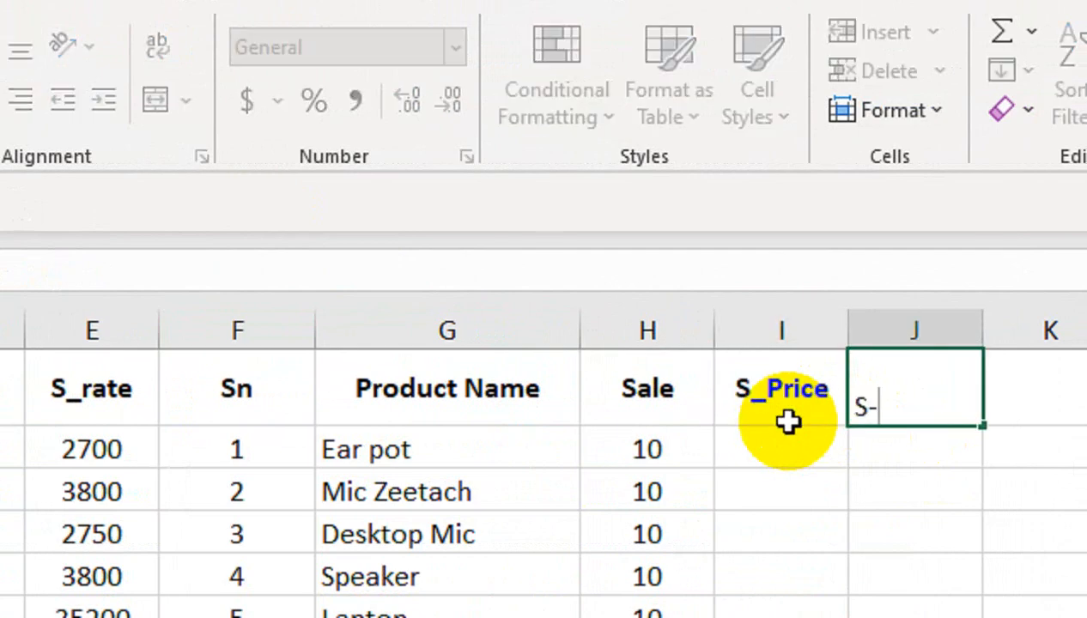
{"action": "type", "text": "Amount"}
{"action": "key", "text": "Tab"}
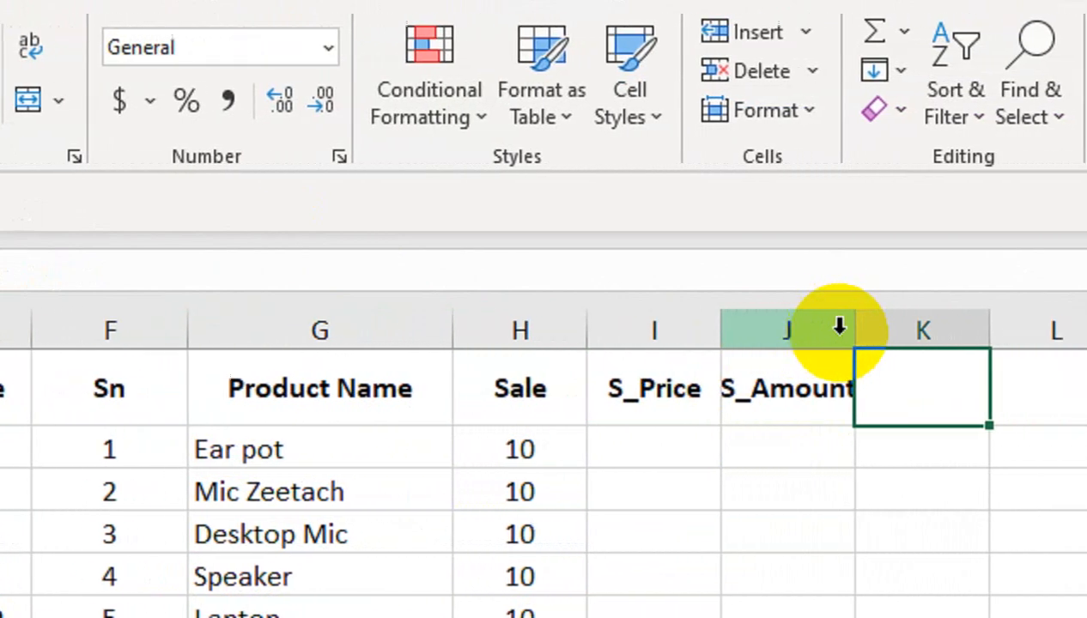
{"action": "double_click", "coordinate": [982, 332]}
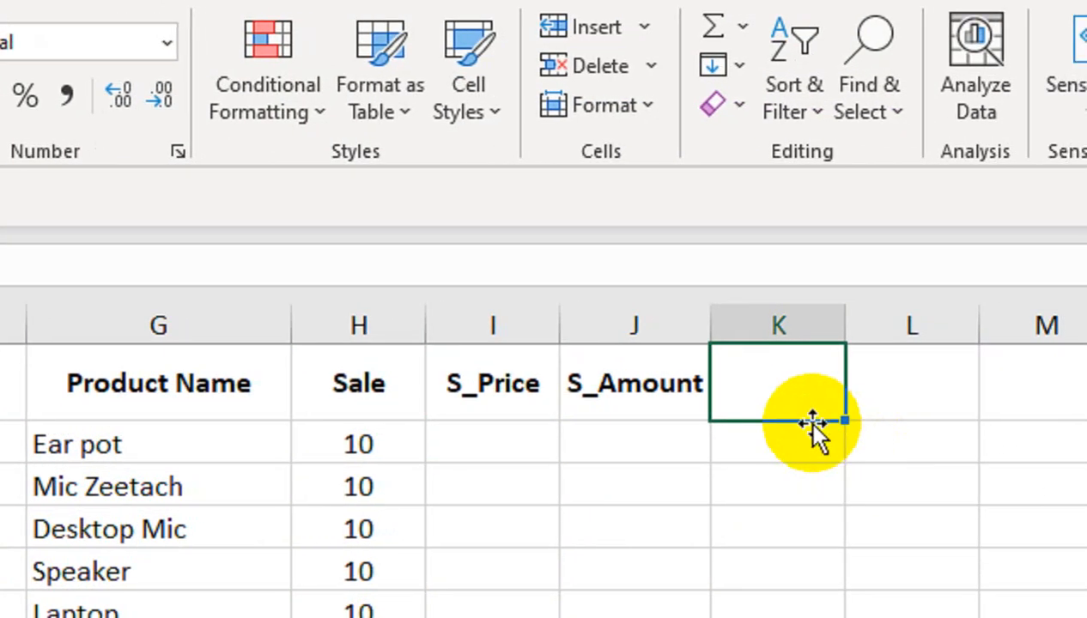
- Enter the header "P-Each p" in K1
{"action": "type", "text": "p"}
{"action": "key", "text": "BackSpace"}
{"action": "type", "text": "P"}
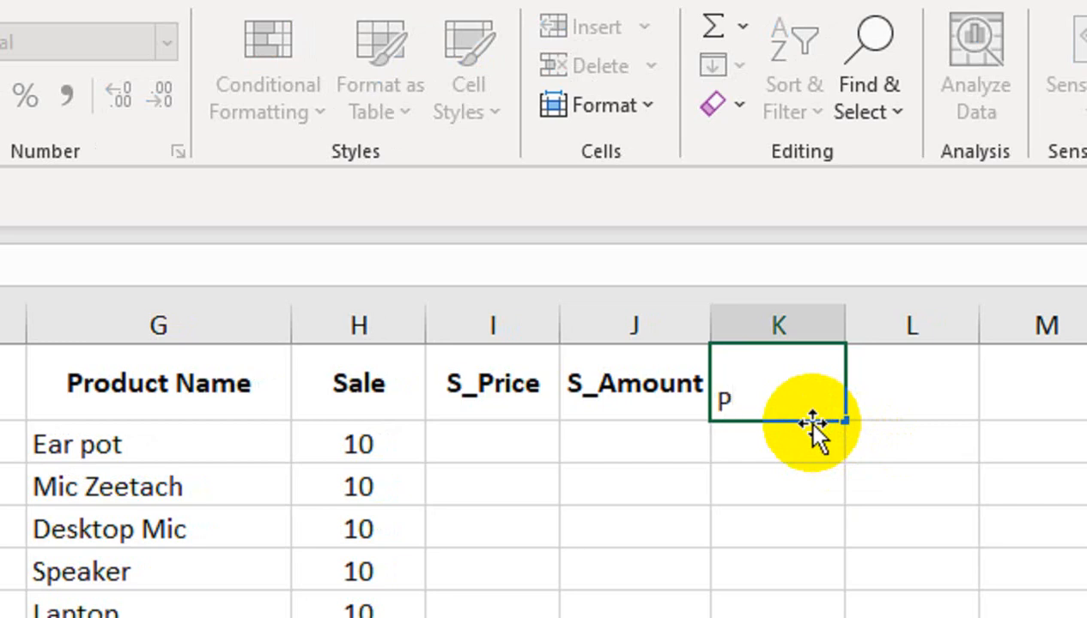
{"action": "type", "text": "-Each p"}
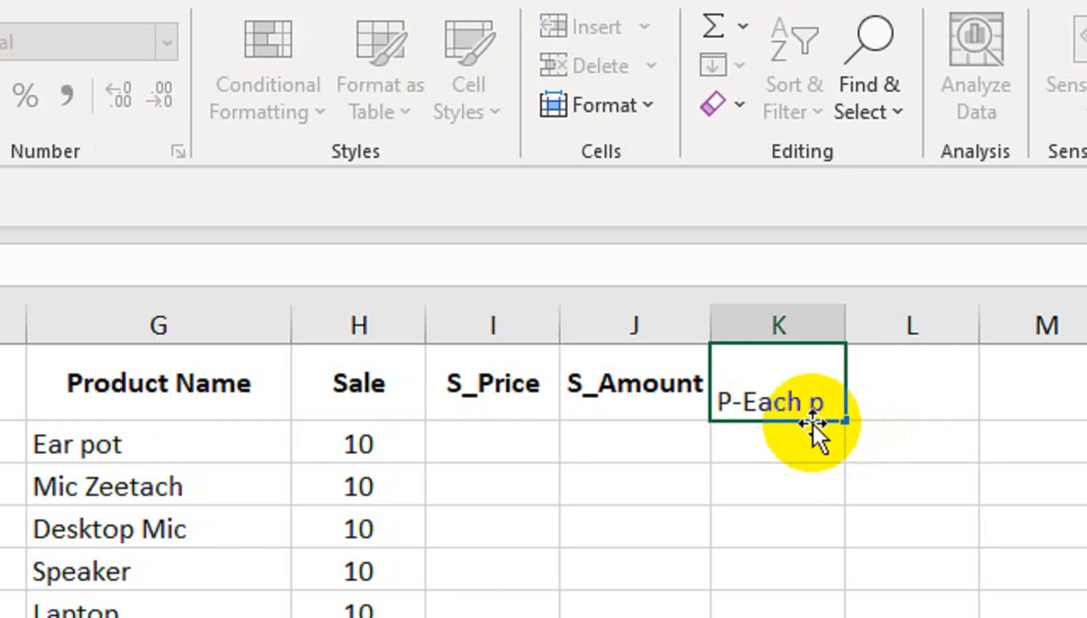
{"action": "key", "text": "Tab"}
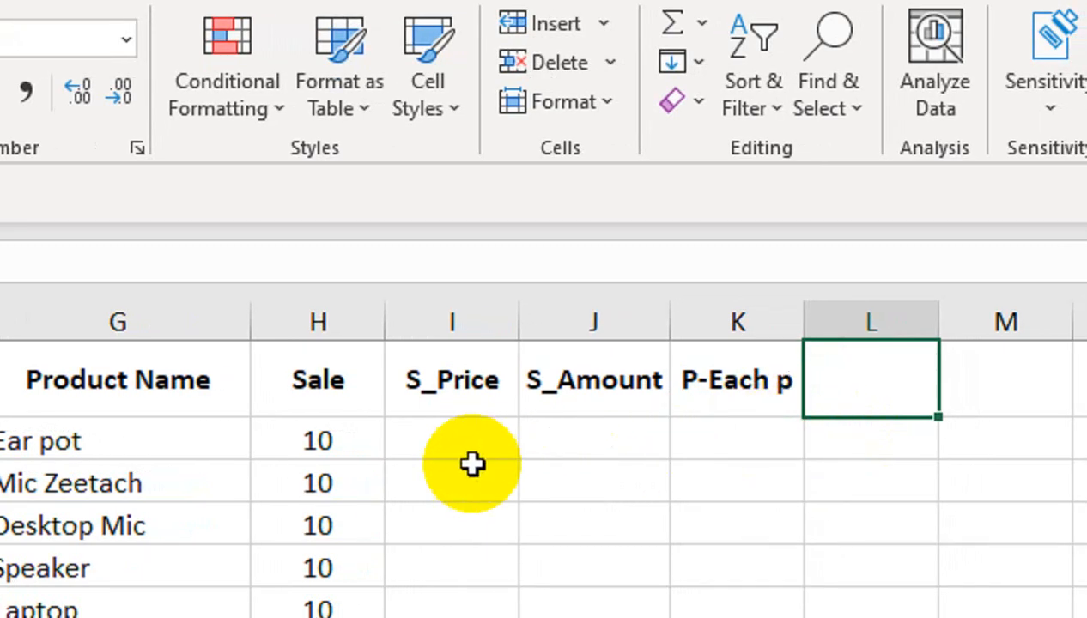
- Copy the Sn and Product Name data in F1:G14 to L1 and autofit column L to its contents
{"action": "left_click_drag", "start_coordinate": [164, 382], "coordinate": [357, 600]}
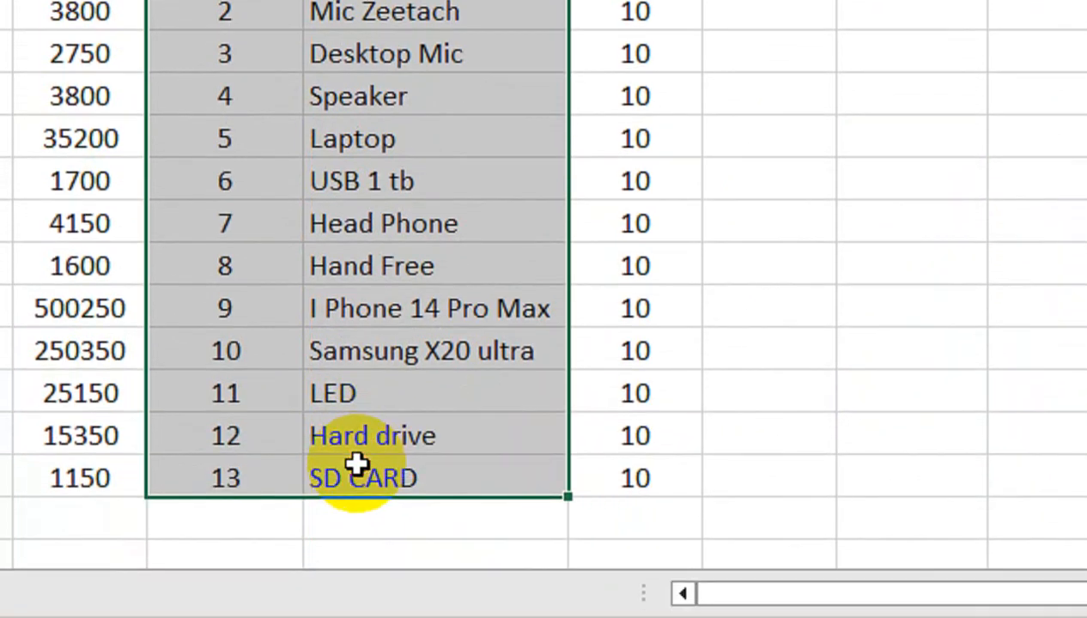
{"action": "key", "text": "ctrl+c"}
{"action": "left_click", "coordinate": [1086, 41]}
{"action": "key", "text": "ctrl+v"}
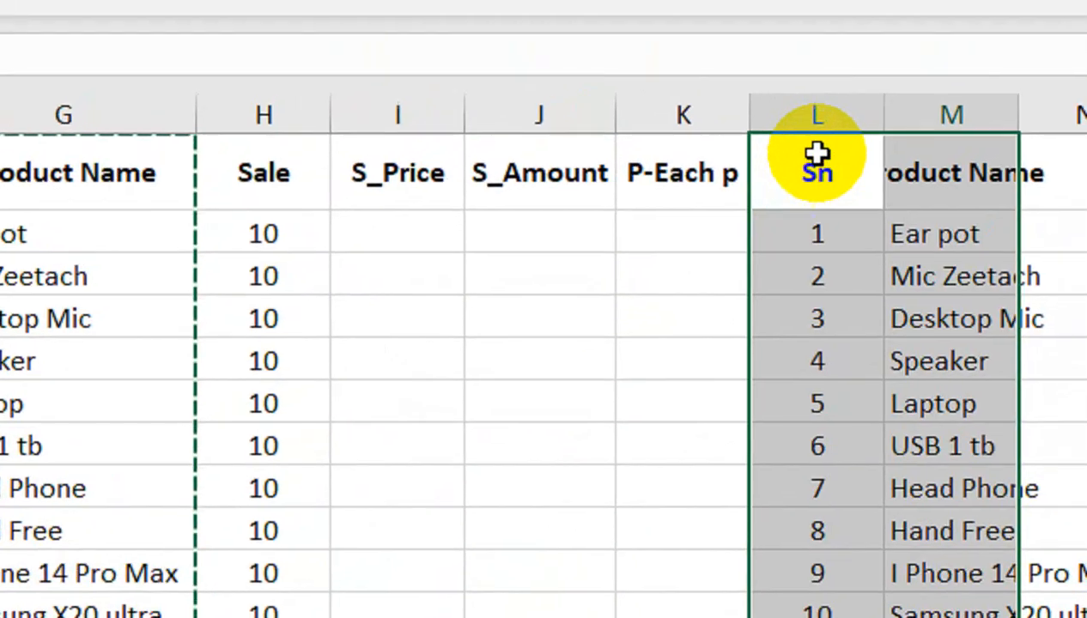
{"action": "double_click", "coordinate": [904, 96]}
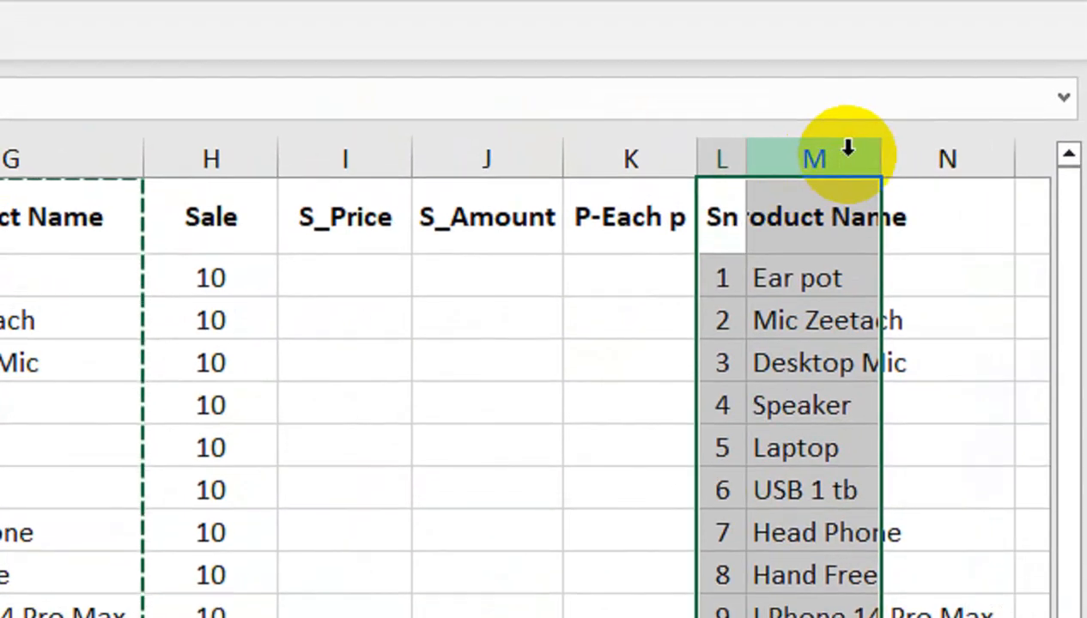
- Delete the copied Sn column L and autofit the Product Name column that takes its place
{"action": "right_click", "coordinate": [735, 158]}
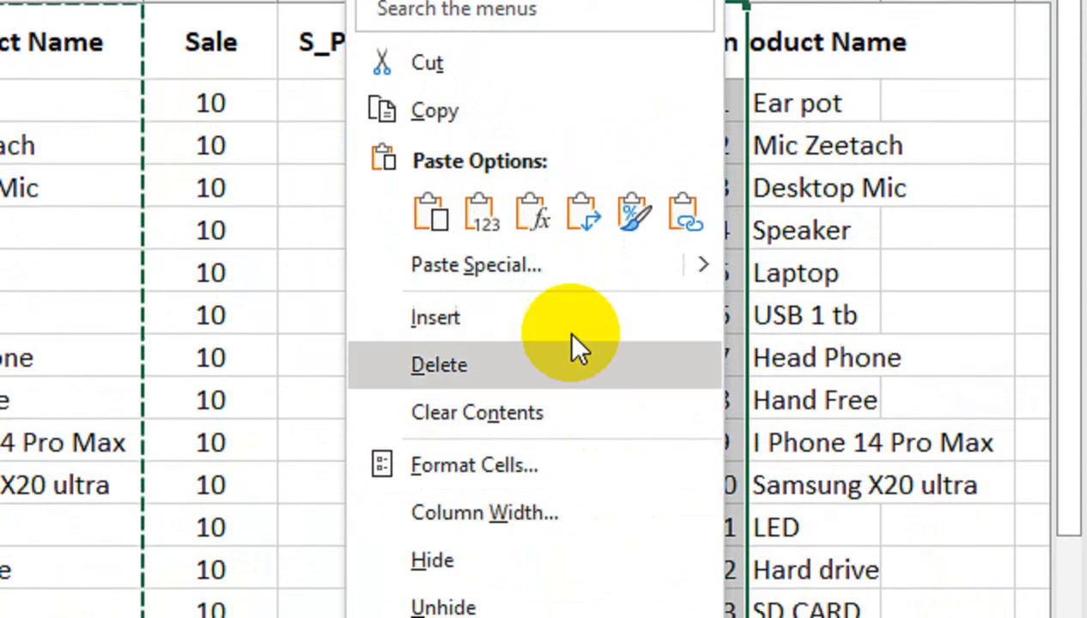
{"action": "left_click", "coordinate": [574, 347]}
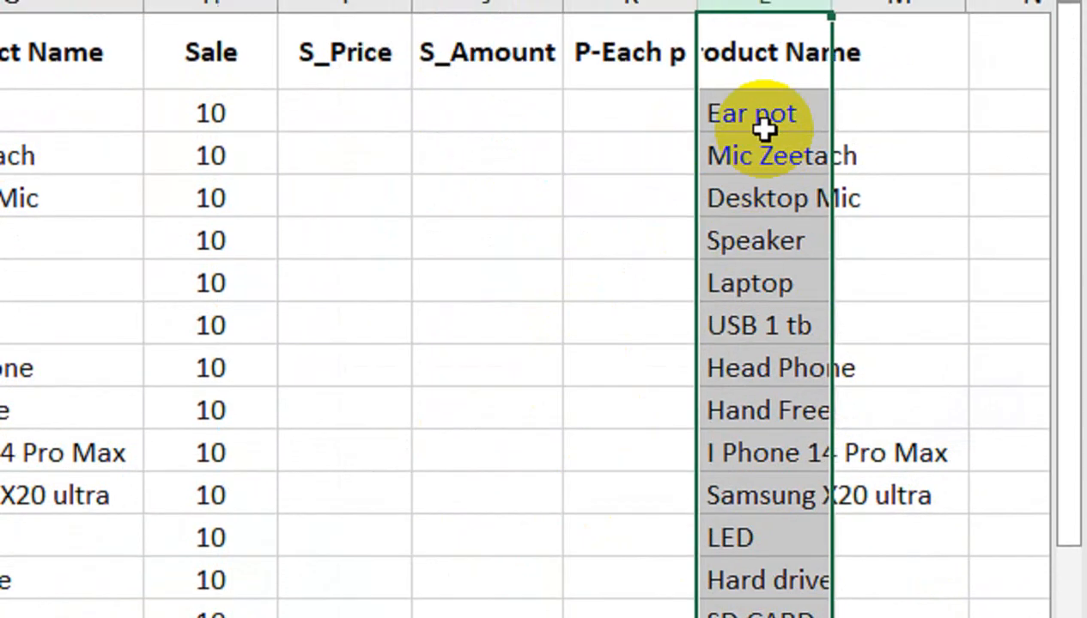
{"action": "double_click", "coordinate": [832, 153]}
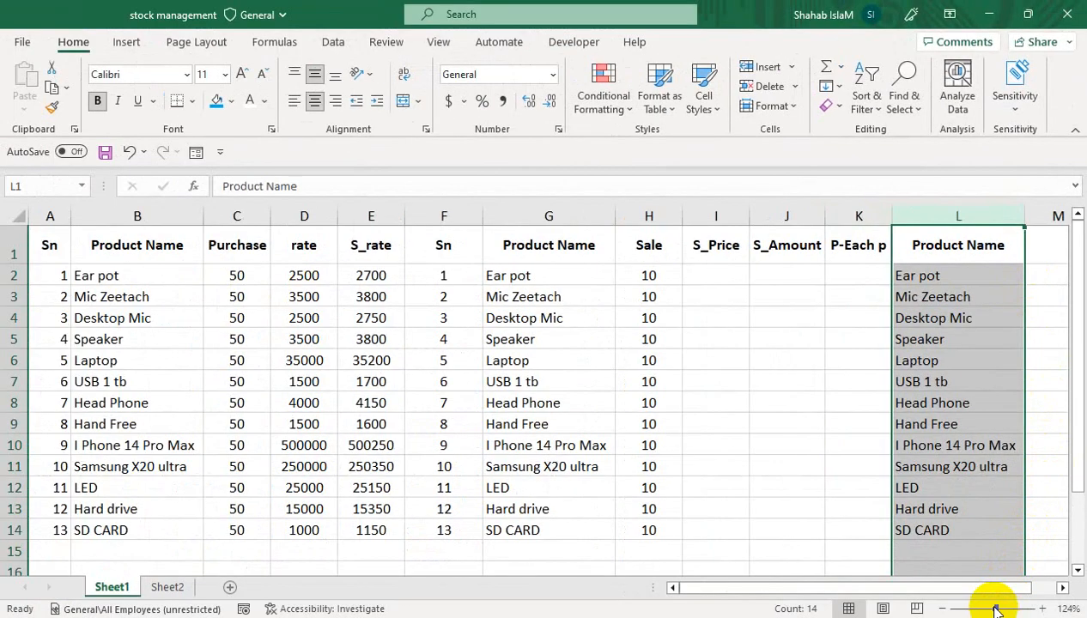
- Enter =XLOOKUP(G2,B:B,E:E) in I2 to look up the S_rate for Ear pot as its S_Price
{"action": "left_click_drag", "start_coordinate": [996, 610], "coordinate": [993, 609]}
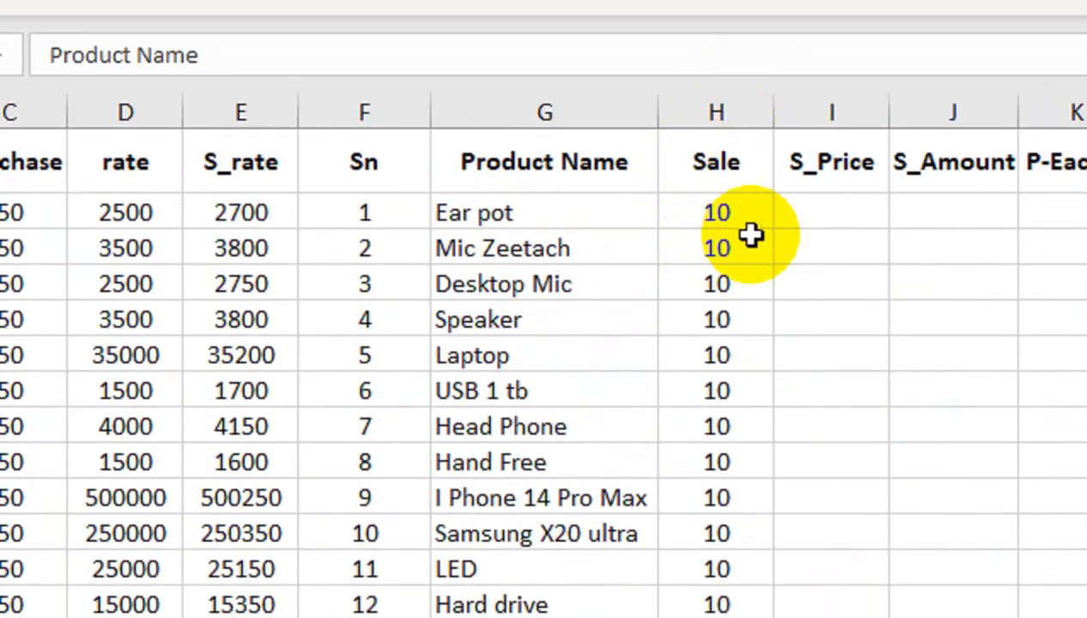
{"action": "left_click", "coordinate": [788, 214]}
{"action": "type", "text": "="}
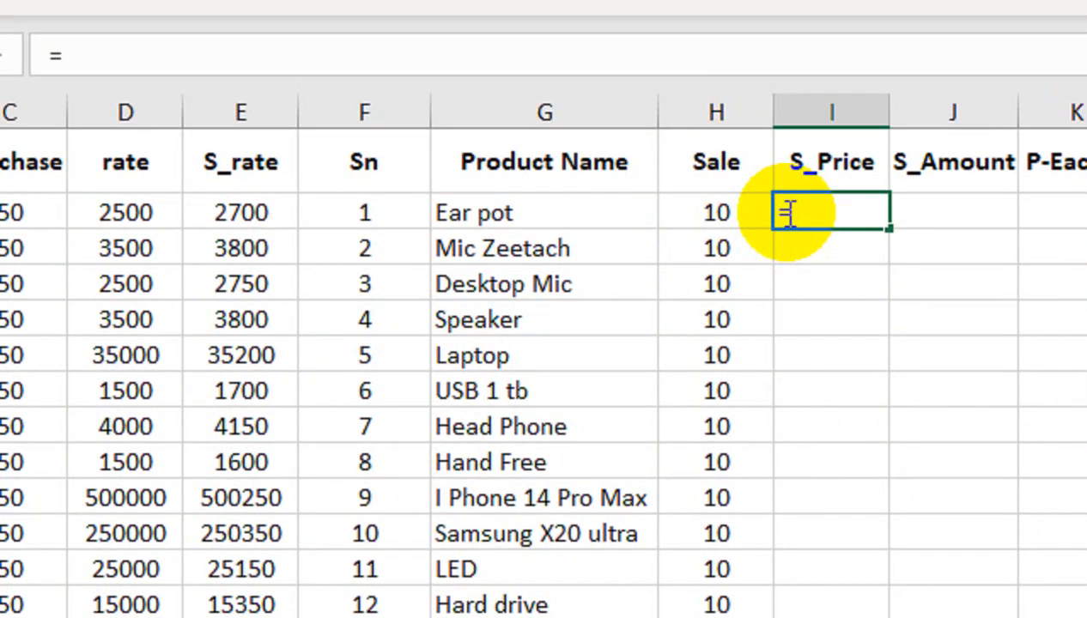
{"action": "type", "text": "xl"}
{"action": "key", "text": "Tab"}
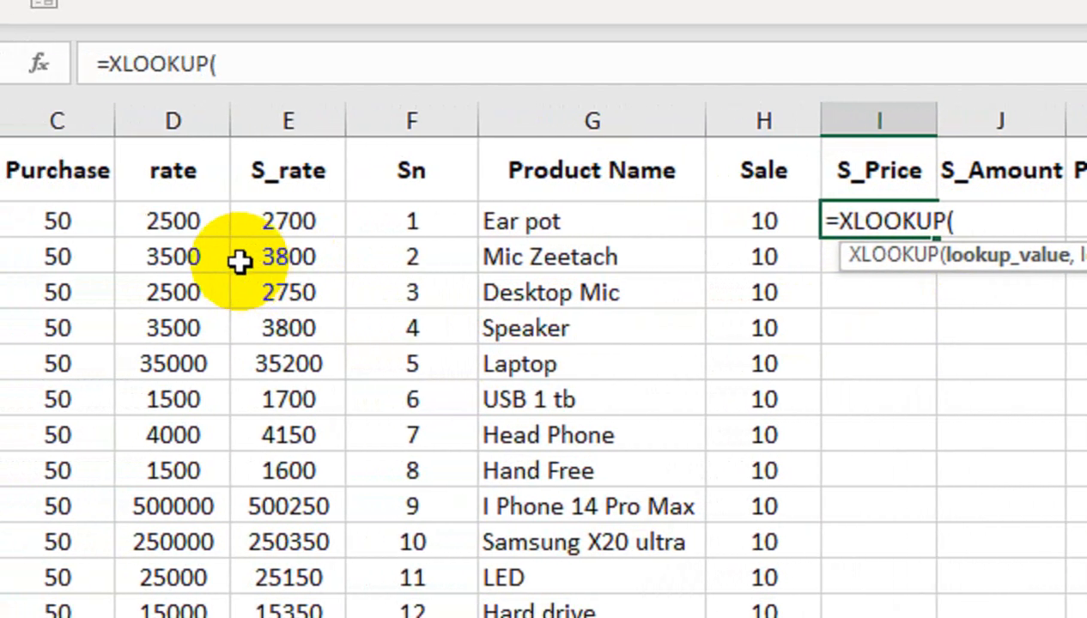
{"action": "left_click", "coordinate": [597, 216]}
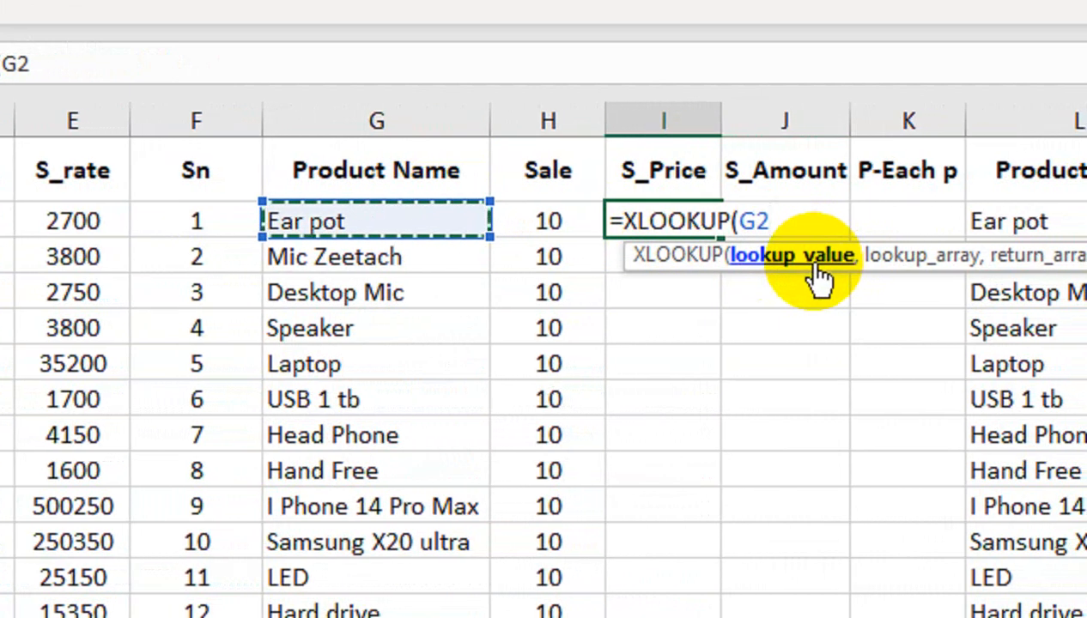
{"action": "type", "text": ","}
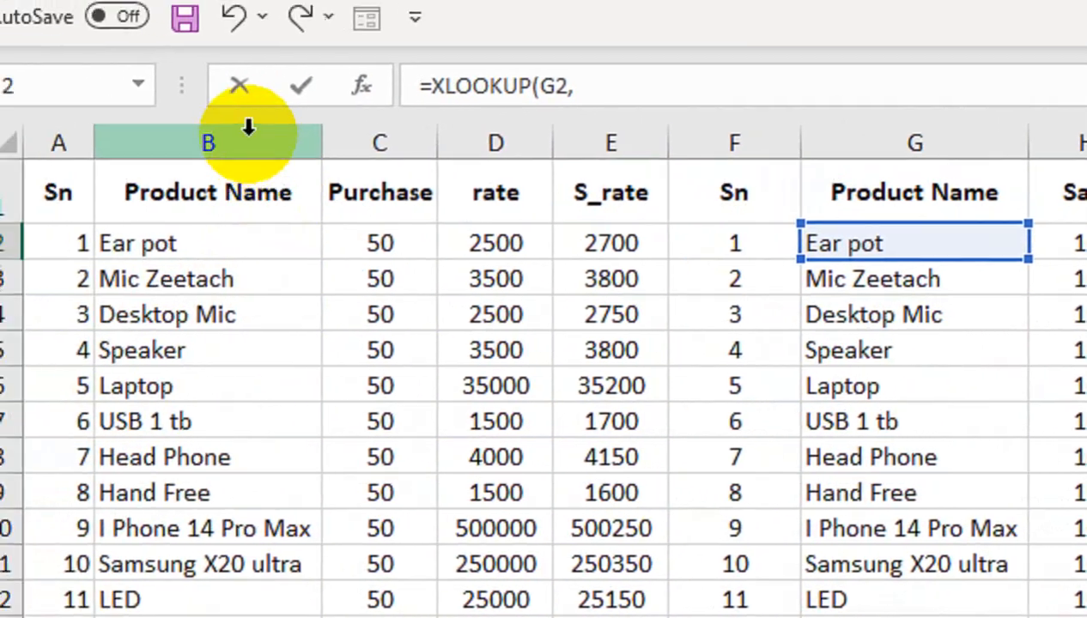
{"action": "left_click", "coordinate": [248, 130]}
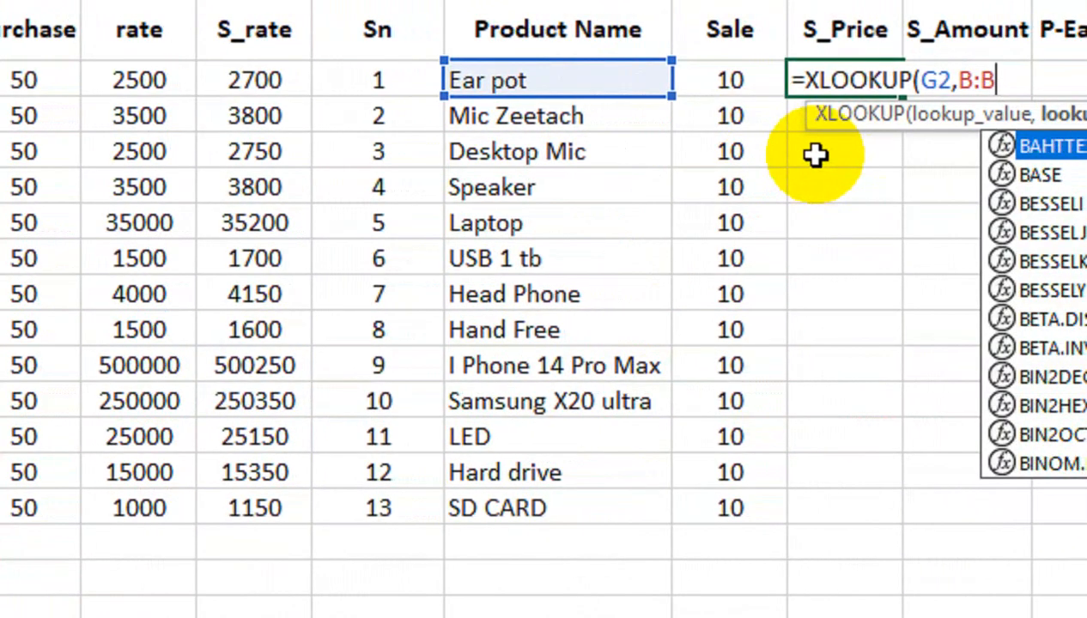
{"action": "type", "text": ","}
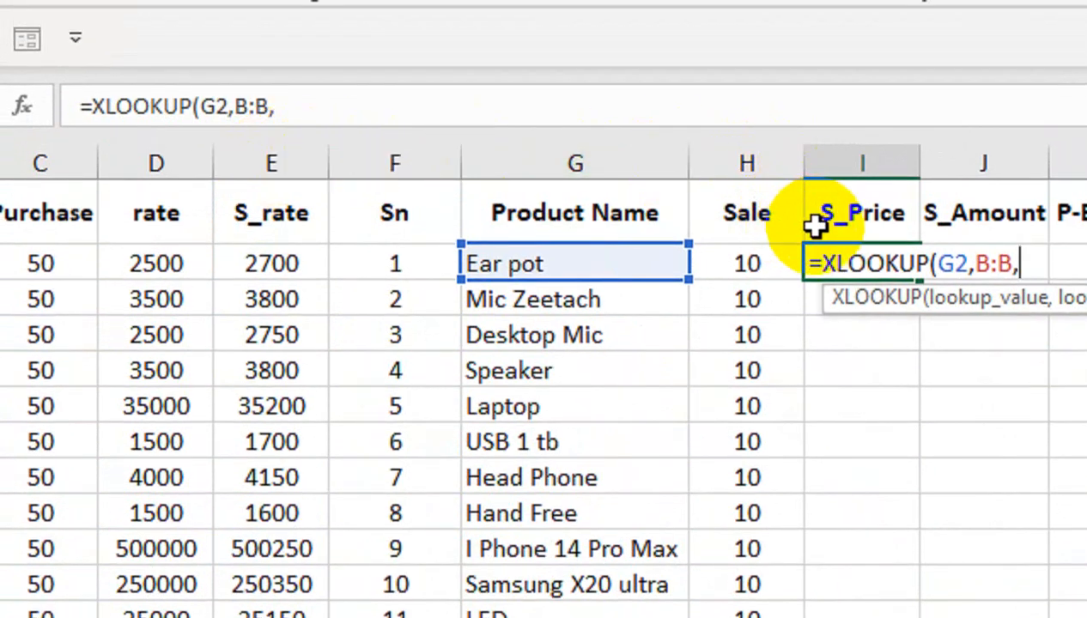
{"action": "left_click", "coordinate": [273, 163]}
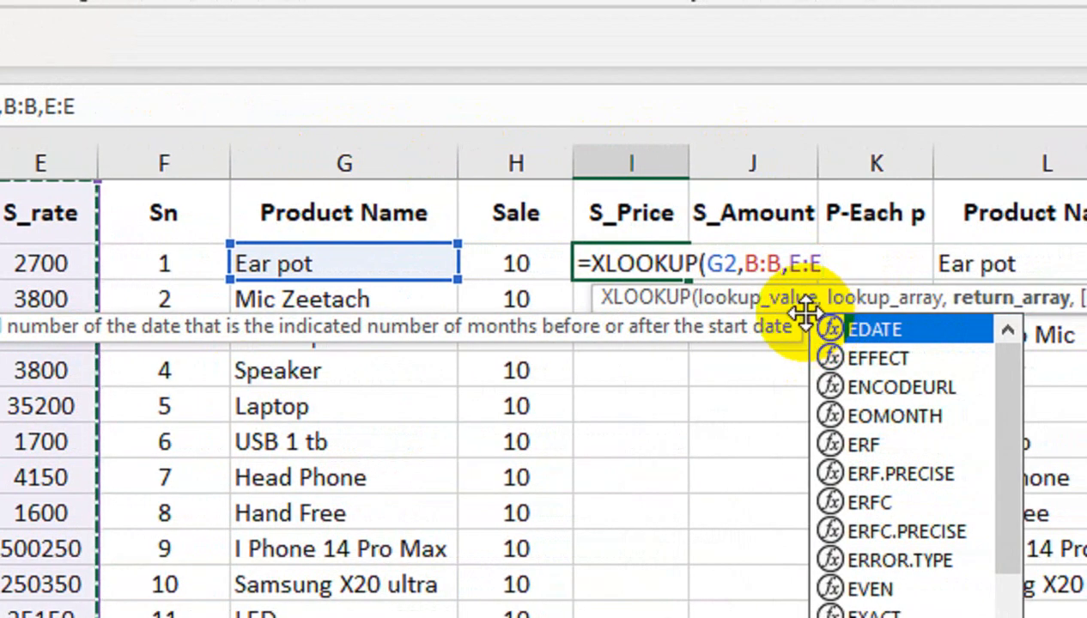
{"action": "type", "text": ")"}
{"action": "key", "text": "Return"}
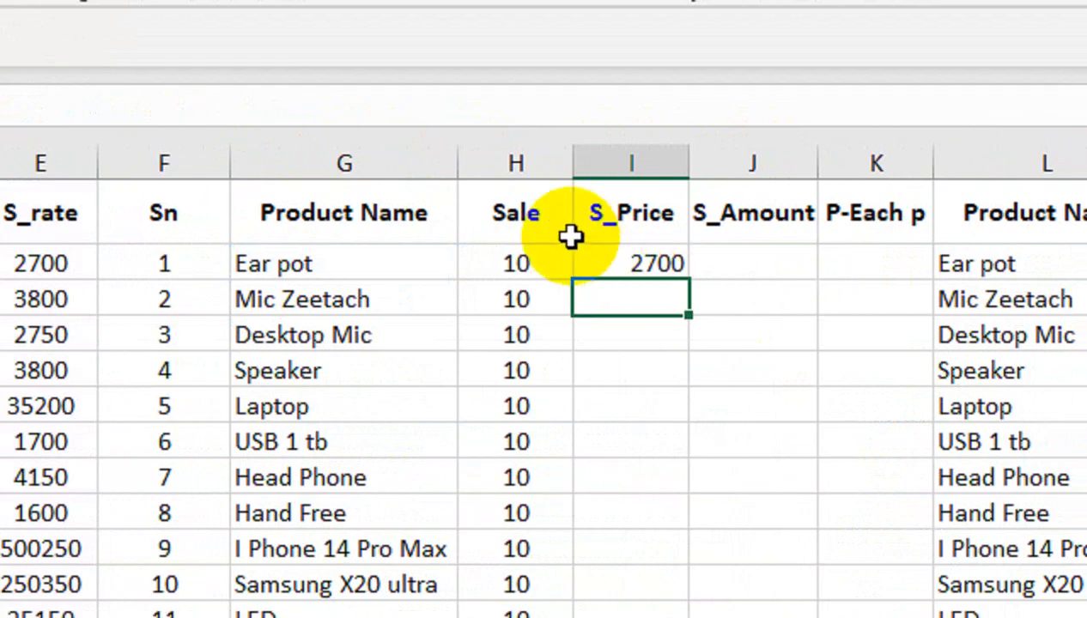
- Fill the S_Price XLOOKUP formula from I2 down through I14 for all products
{"action": "left_click", "coordinate": [665, 267]}
{"action": "left_click_drag", "start_coordinate": [691, 284], "coordinate": [729, 617]}
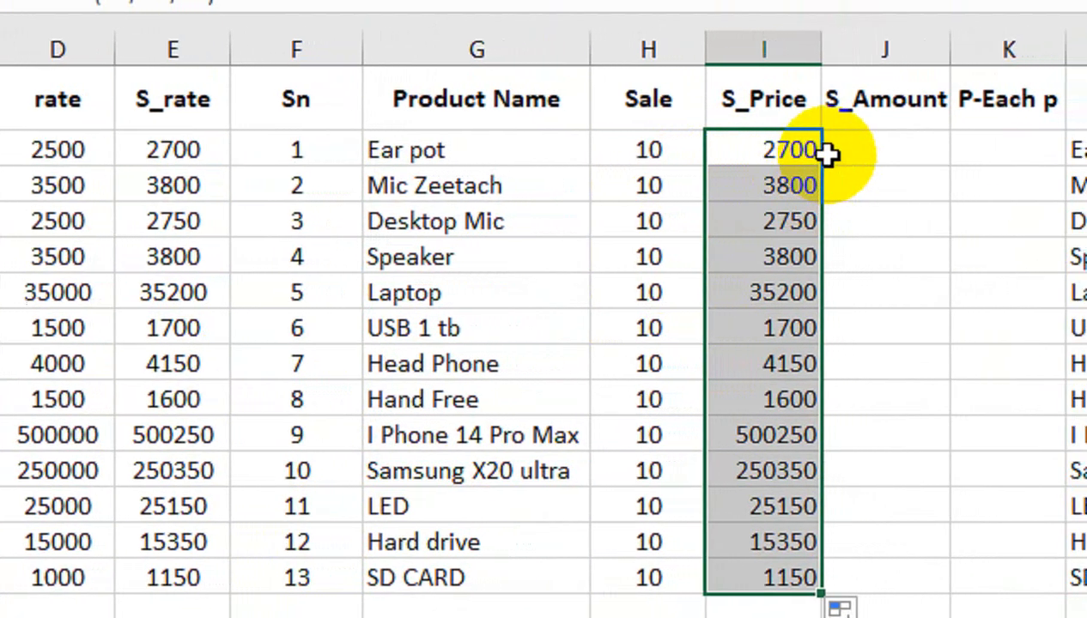
- Enter =I2*H2 in J2 for the S_Amount and fill it down through J14
{"action": "left_click", "coordinate": [828, 153]}
{"action": "type", "text": "="}
{"action": "left_click", "coordinate": [736, 175]}
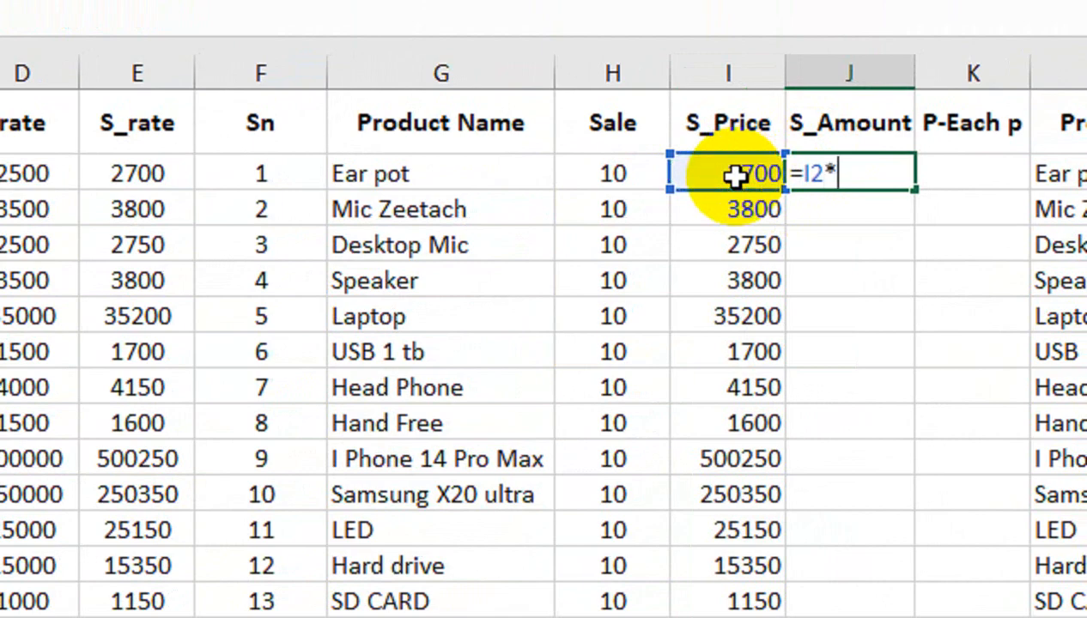
{"action": "left_click", "coordinate": [642, 172]}
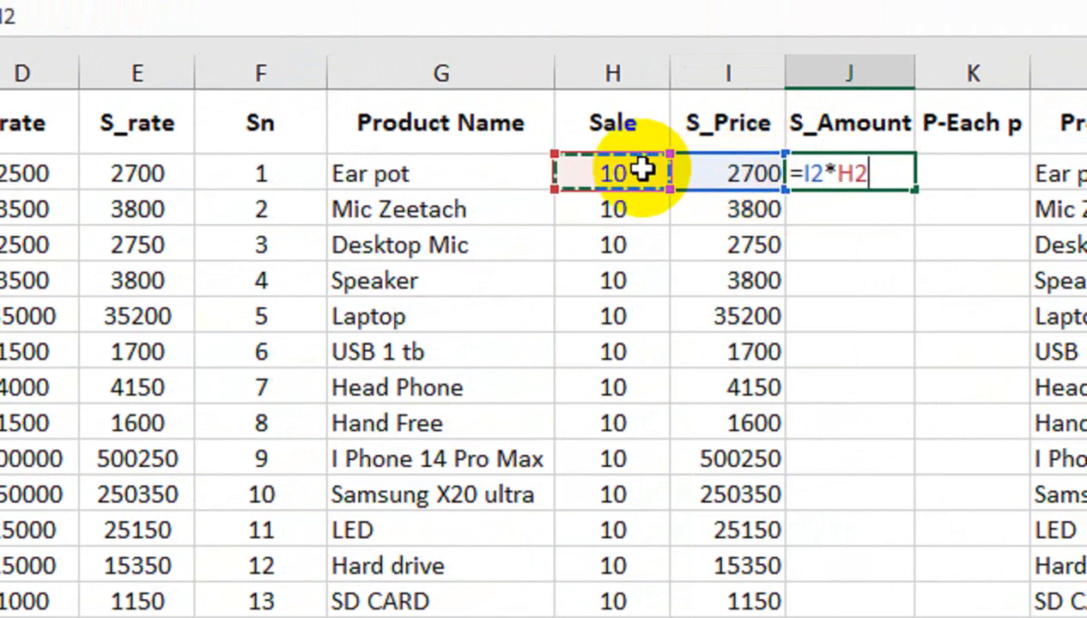
{"action": "key", "text": "Return"}
{"action": "left_click", "coordinate": [830, 175]}
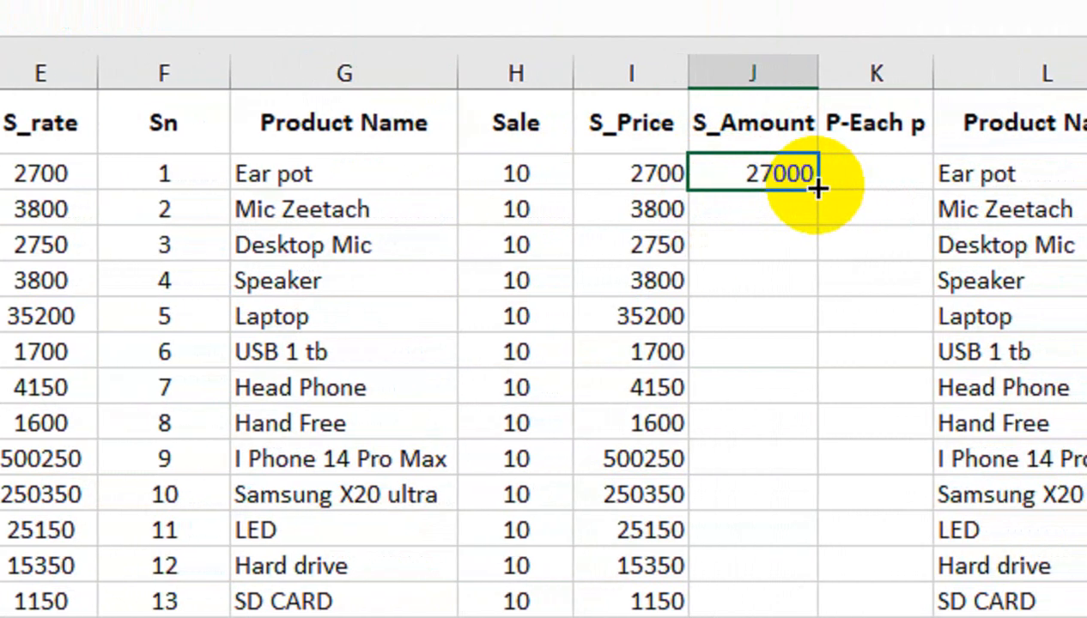
{"action": "left_click_drag", "start_coordinate": [817, 188], "coordinate": [839, 610]}
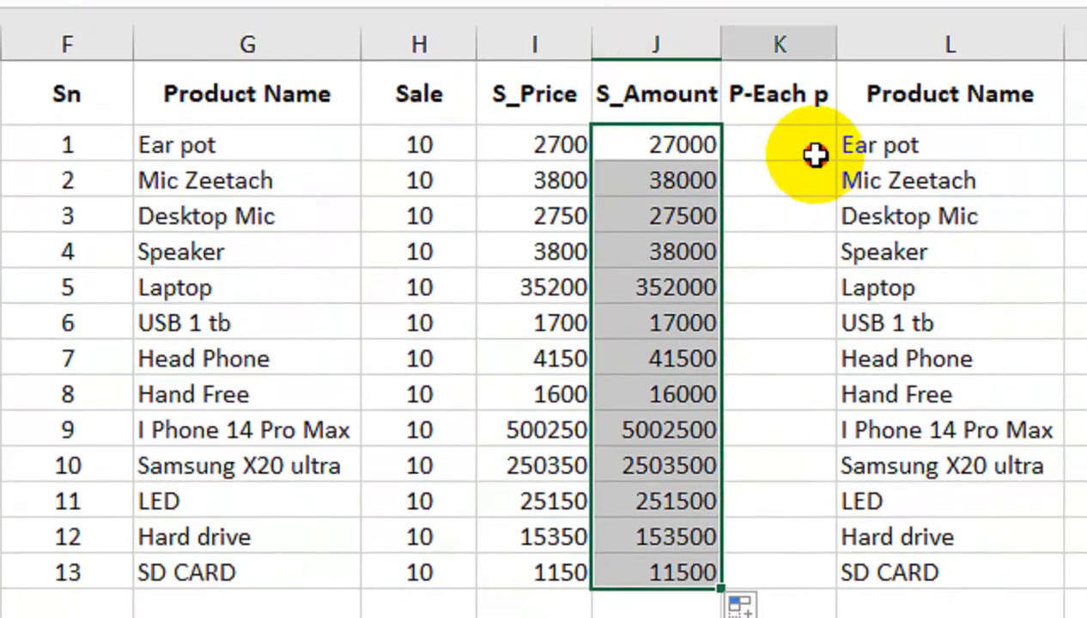
- Enter =(I2-D2)*H2 in K2 for the P-Each p profit and fill it down to the SD CARD row
{"action": "left_click", "coordinate": [816, 156]}
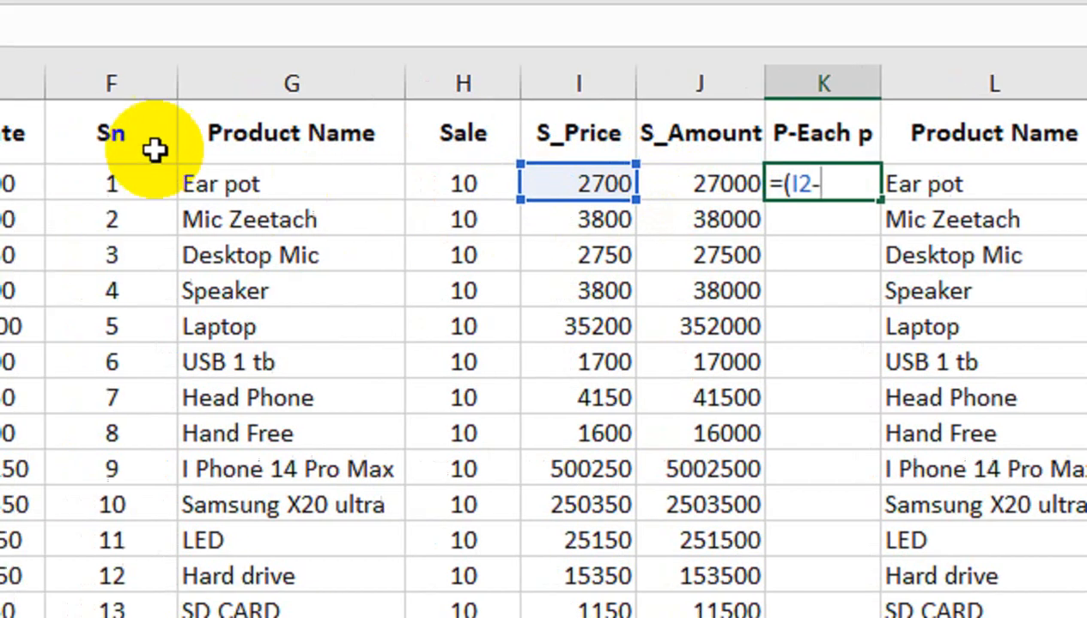
{"action": "scroll", "coordinate": [212, 213], "scroll_direction": "left", "scroll_amount": 3}
{"action": "left_click", "coordinate": [221, 191]}
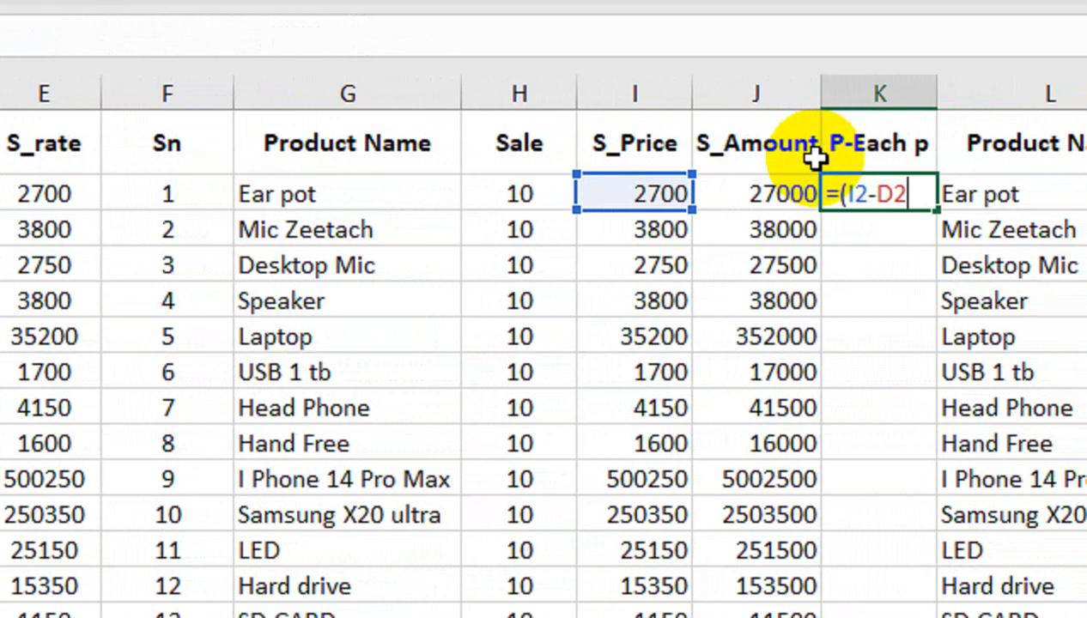
{"action": "type", "text": ")*"}
{"action": "left_click", "coordinate": [541, 196]}
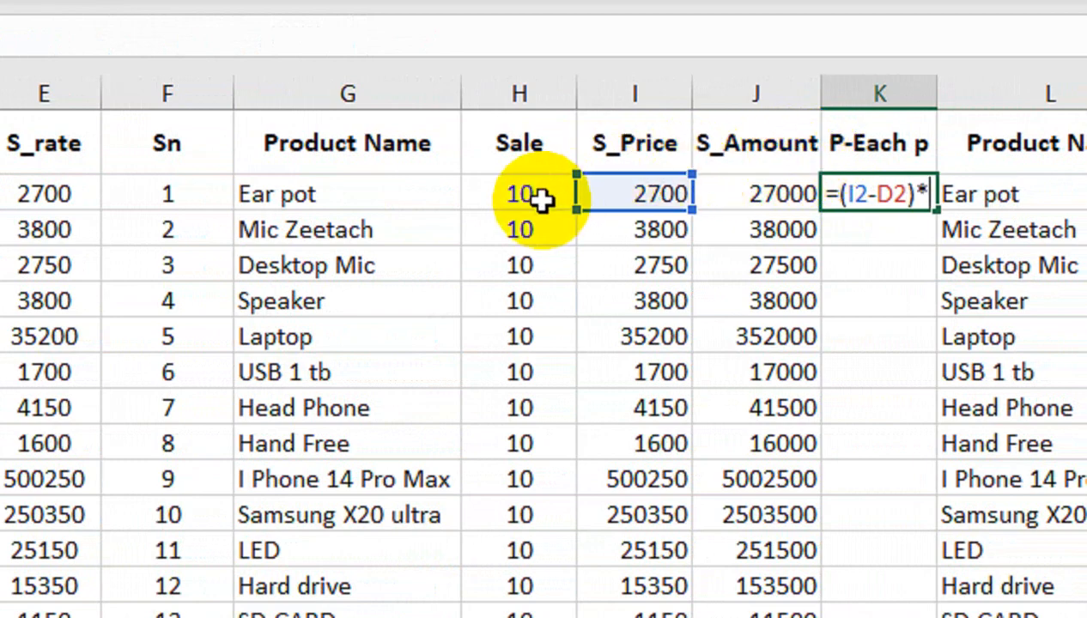
{"action": "key", "text": "Return"}
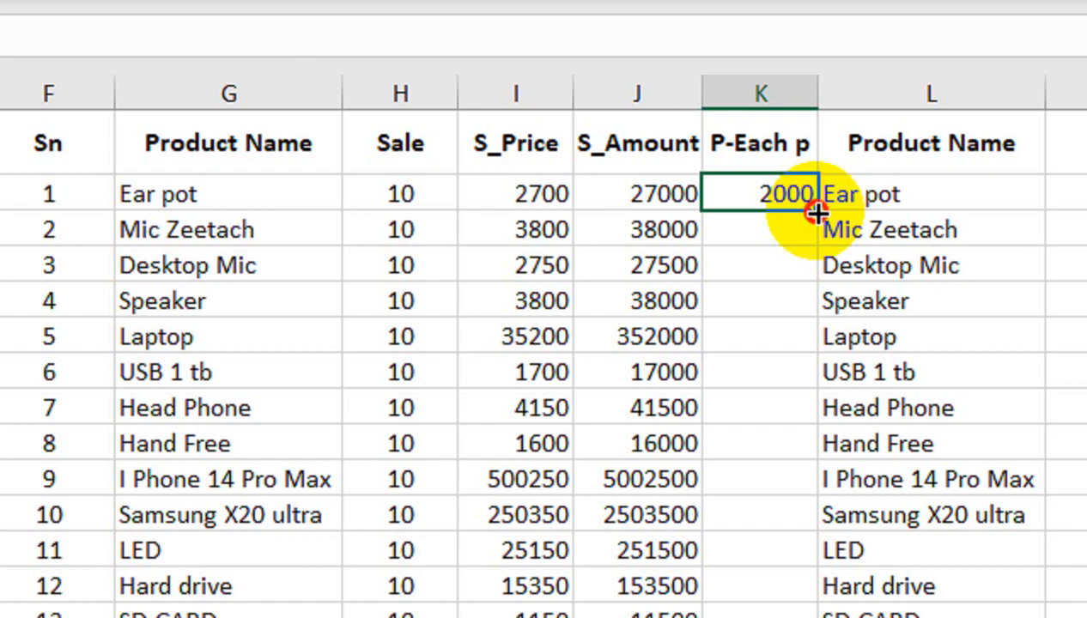
{"action": "left_click_drag", "start_coordinate": [815, 212], "coordinate": [808, 439]}
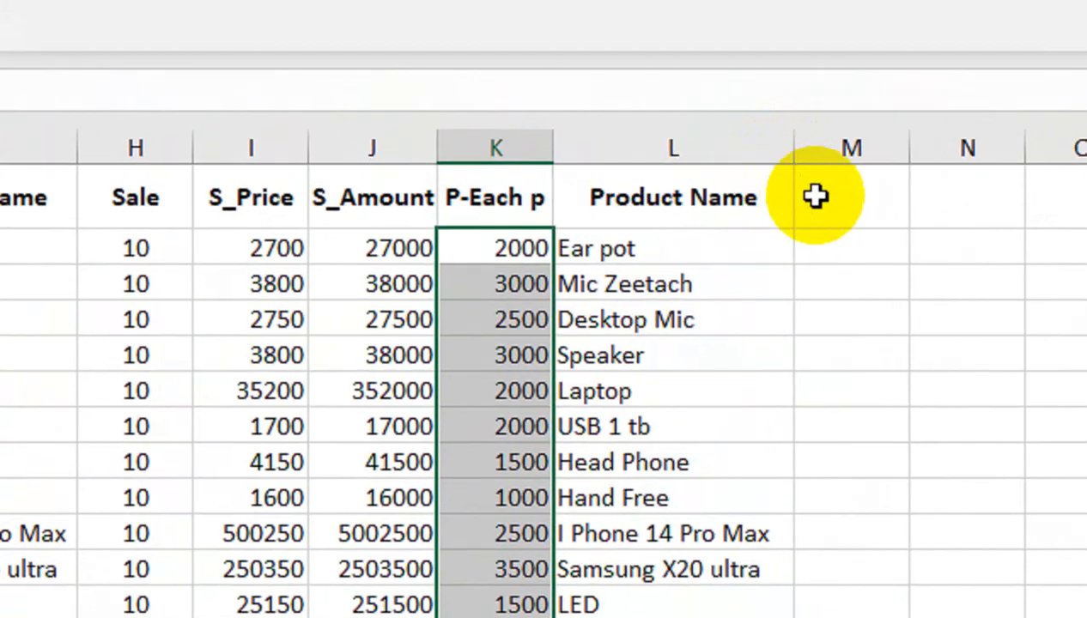
- Enter the header "Stock" in M1, beside the last Product Name column
{"action": "left_click", "coordinate": [815, 177]}
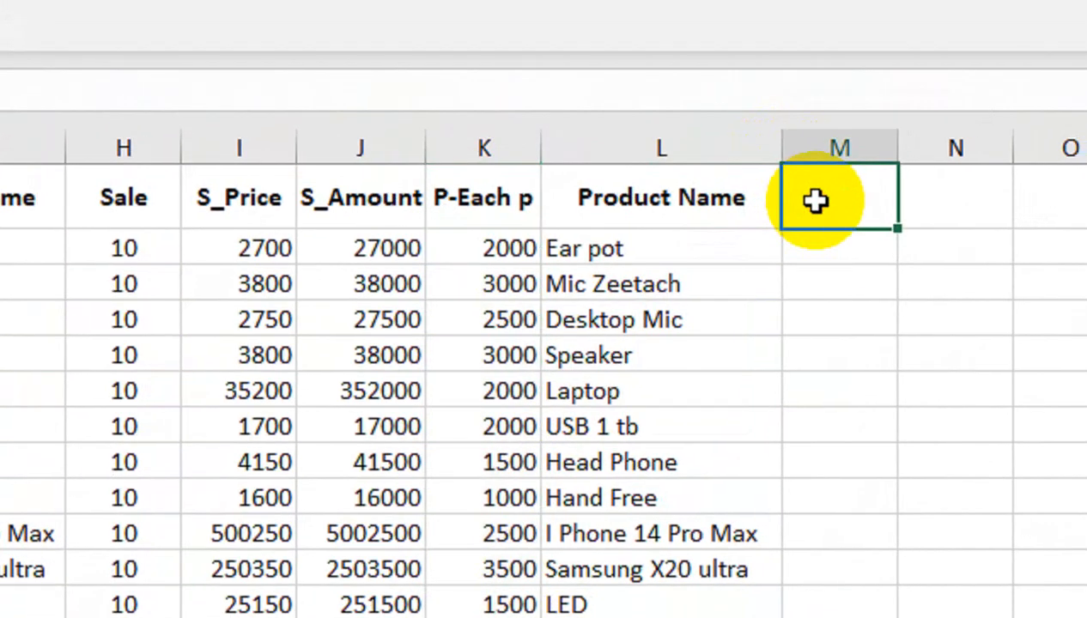
{"action": "type", "text": "stock"}
{"action": "key", "text": "Return"}
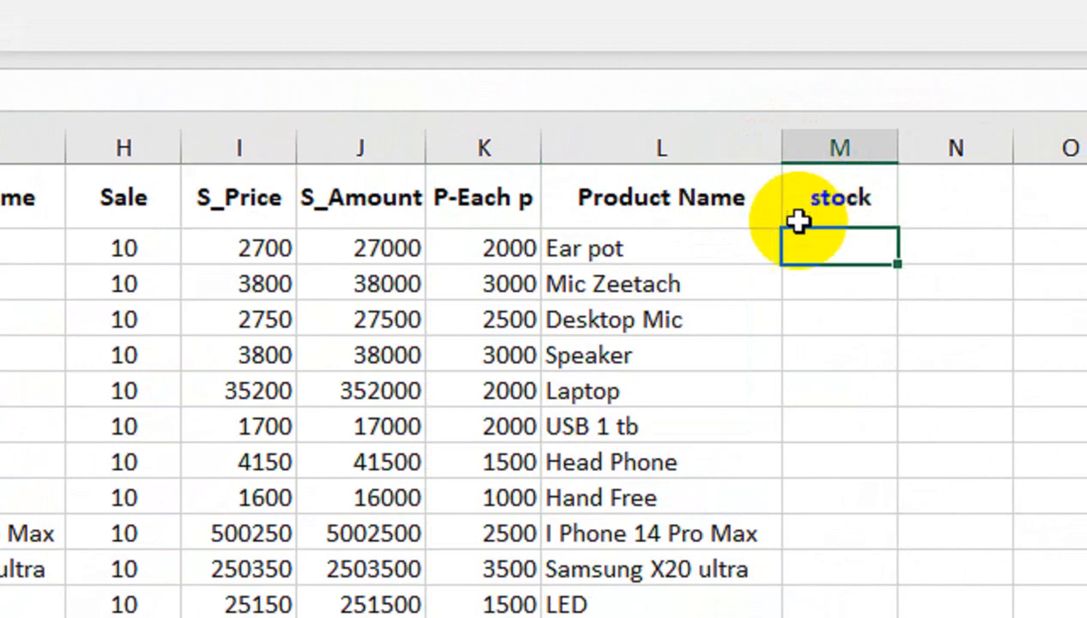
{"action": "left_click", "coordinate": [807, 202]}
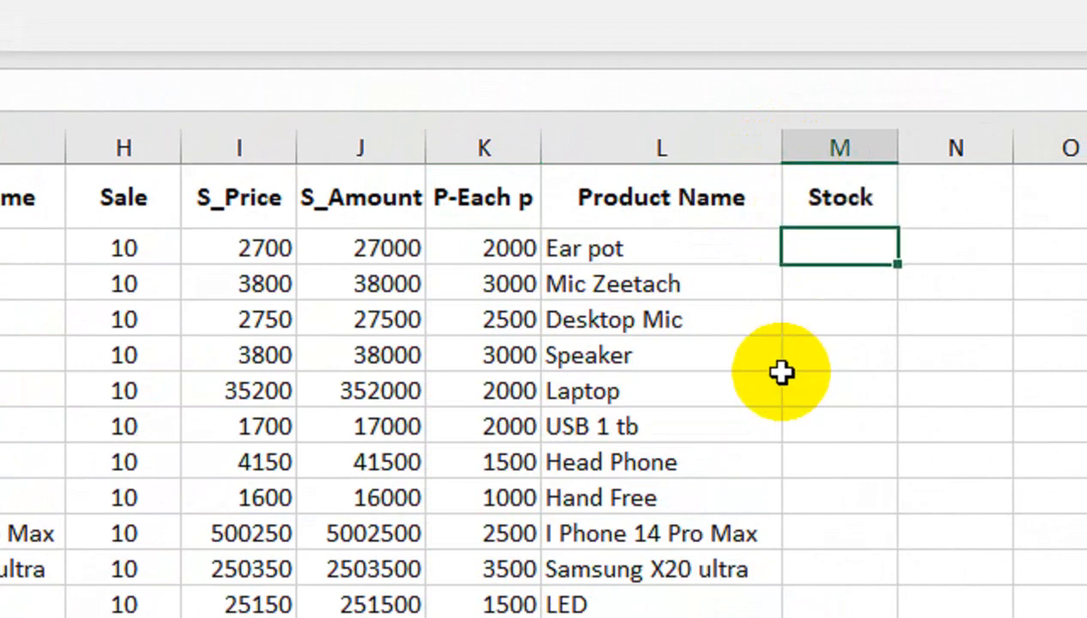
- Start the Stock formula in M2 with a SUMIF using range B:B, criteria B2 and sum range C:C
{"action": "type", "text": "=sumi"}
{"action": "key", "text": "Tab"}
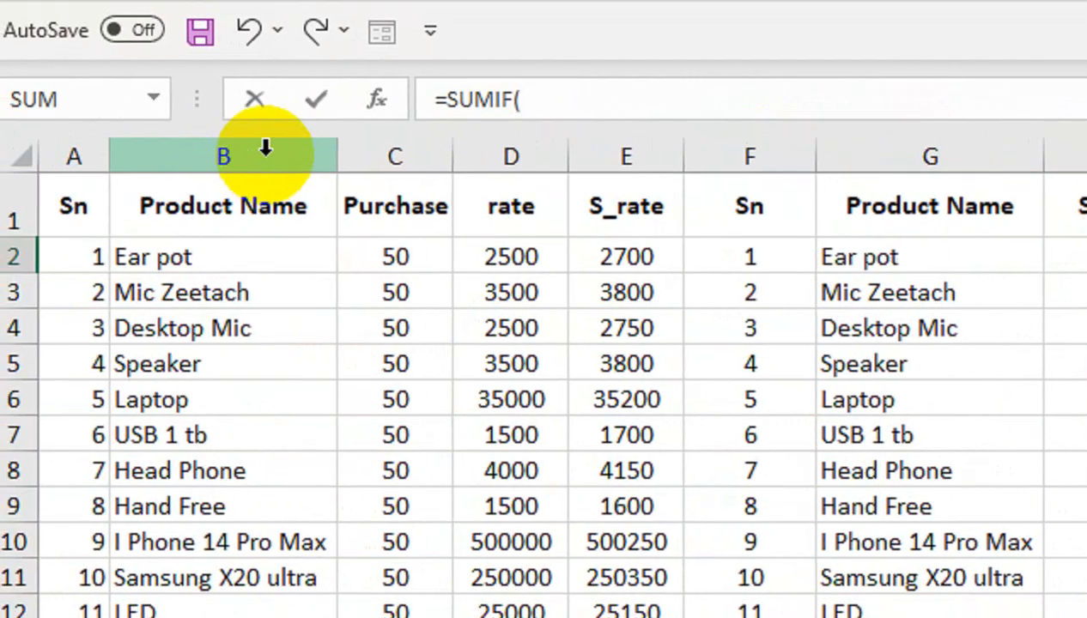
{"action": "left_click", "coordinate": [262, 148]}
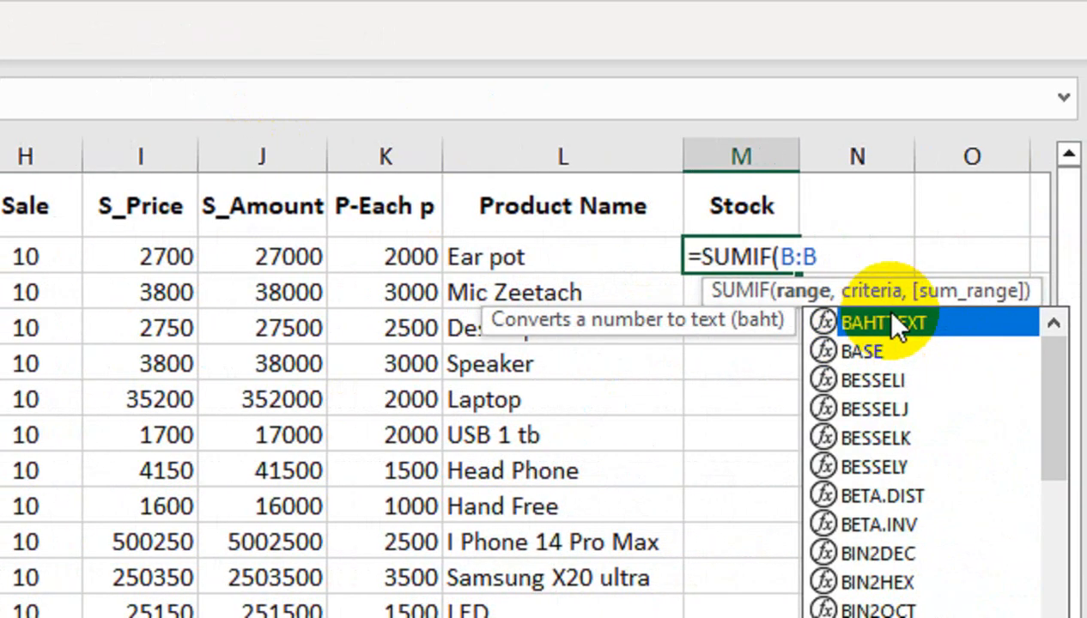
{"action": "type", "text": ","}
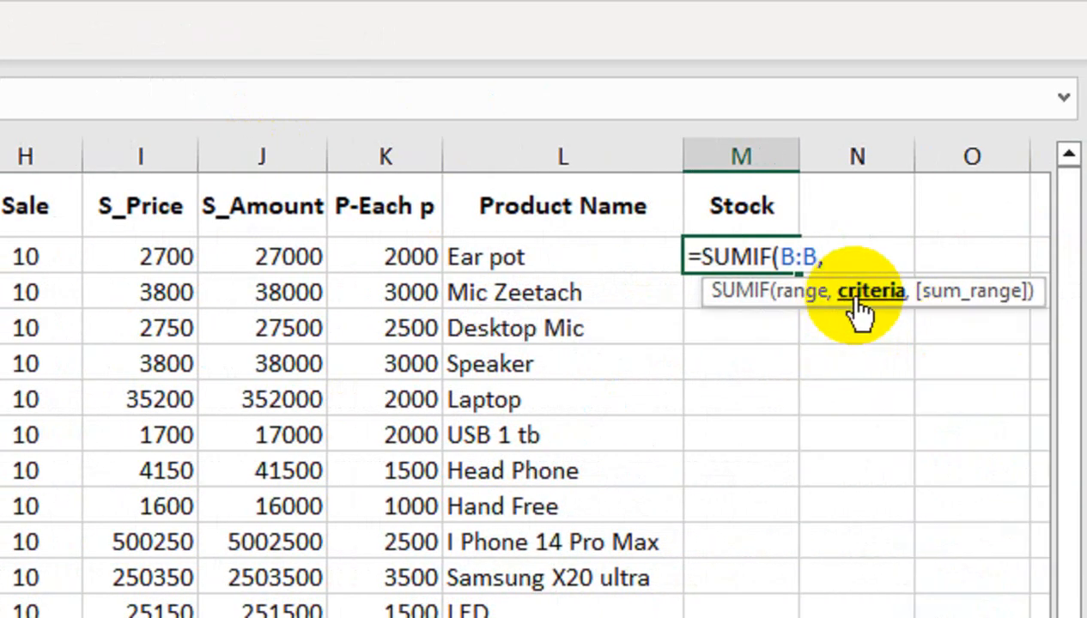
{"action": "left_click", "coordinate": [583, 250]}
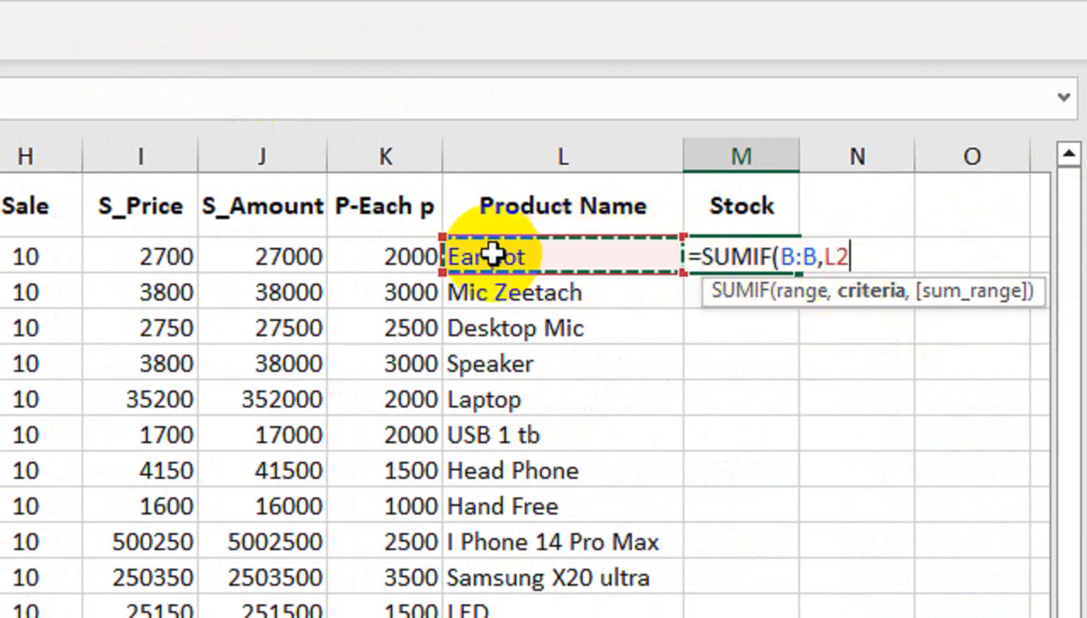
{"action": "scroll", "coordinate": [497, 253], "scroll_direction": "left", "scroll_amount": 6}
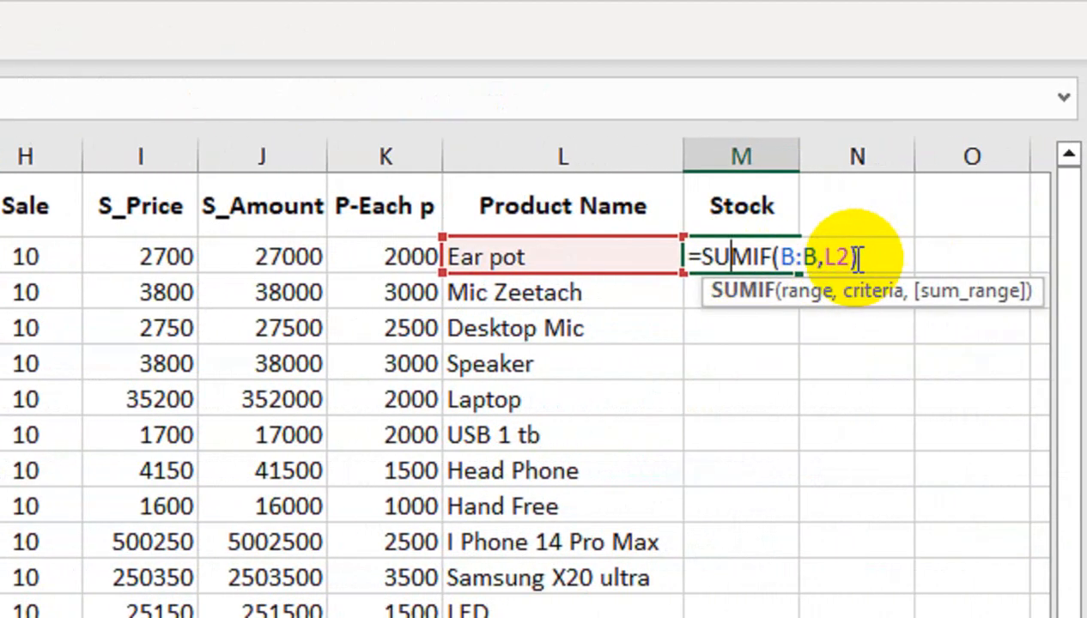
{"action": "mouse_move", "coordinate": [840, 255]}
{"action": "left_mouse_down"}
{"action": "mouse_move", "coordinate": [820, 260]}
{"action": "mouse_move", "coordinate": [834, 264]}
{"action": "left_mouse_up"}
{"action": "key", "text": "BackSpace"}
{"action": "key", "text": "BackSpace"}
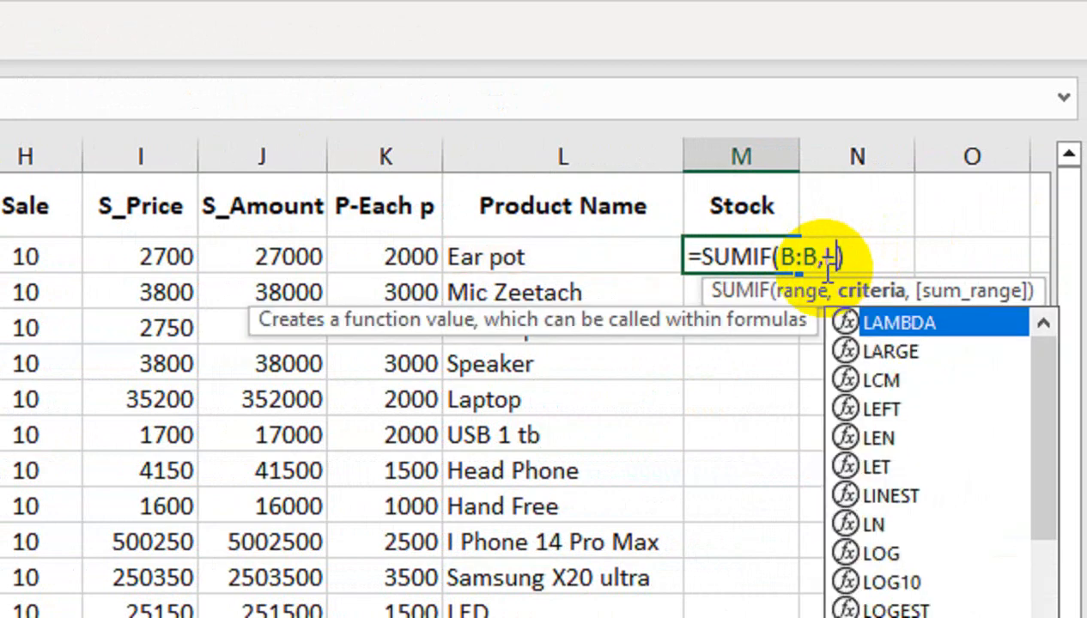
{"action": "type", "text": "B2,"}
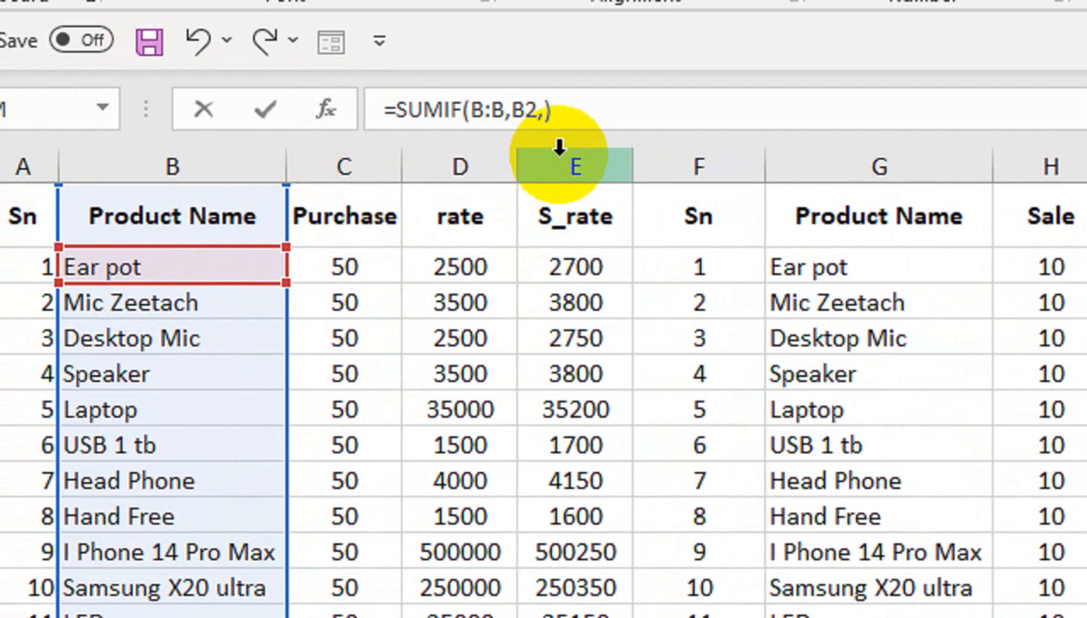
{"action": "left_click", "coordinate": [337, 162]}
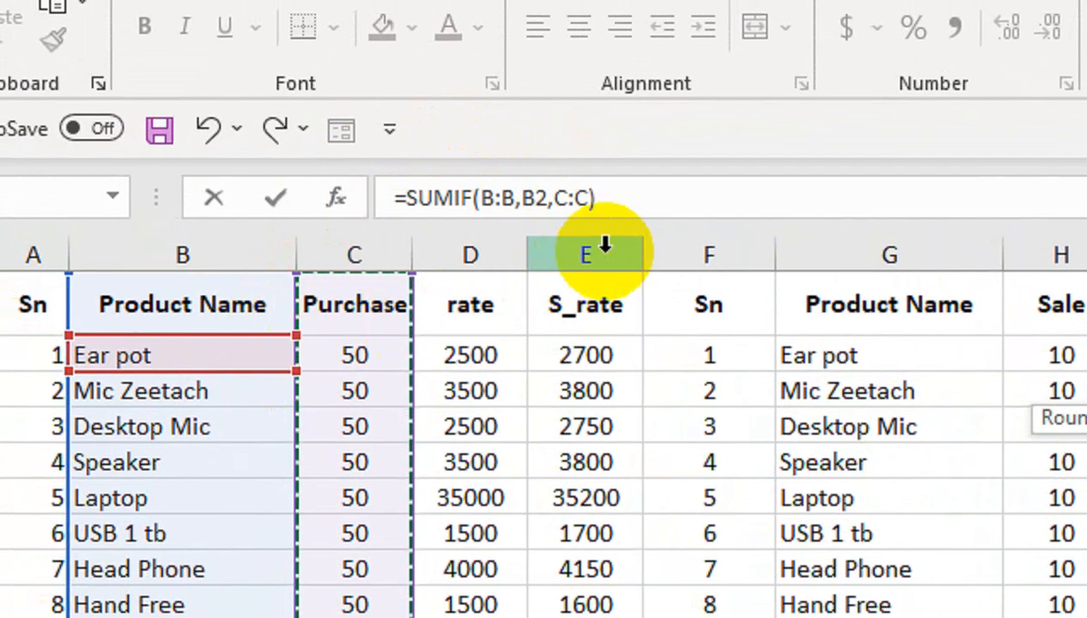
- Close the first SUMIF after C:C and append a subtracted second SUMIF to the Stock formula
{"action": "type", "text": "-su"}
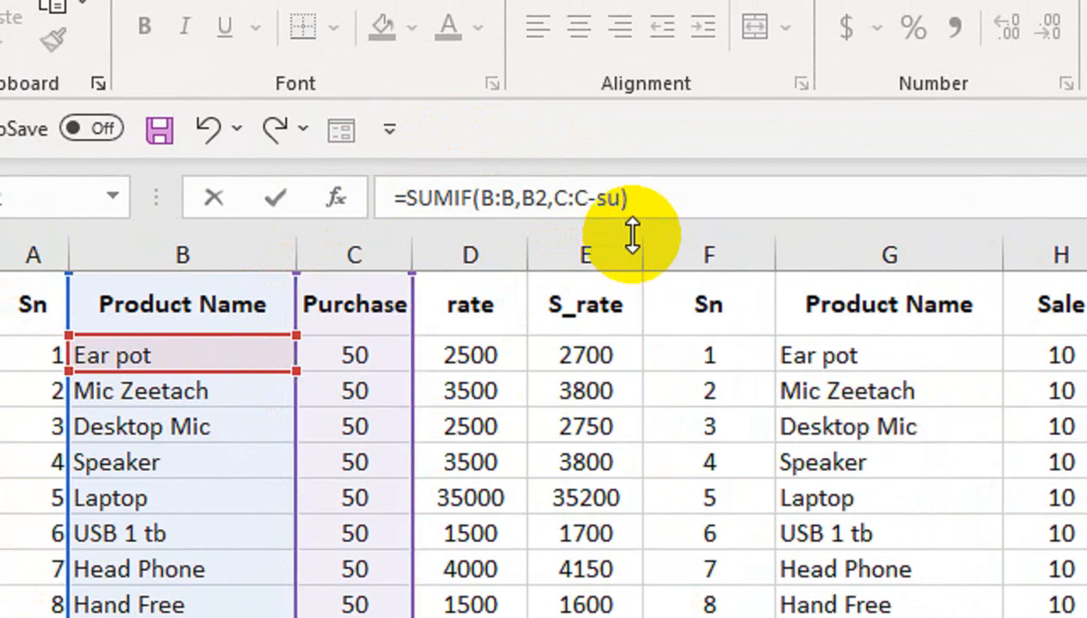
{"action": "left_click", "coordinate": [740, 200]}
{"action": "left_click", "coordinate": [591, 199]}
{"action": "key", "text": "BackSpace"}
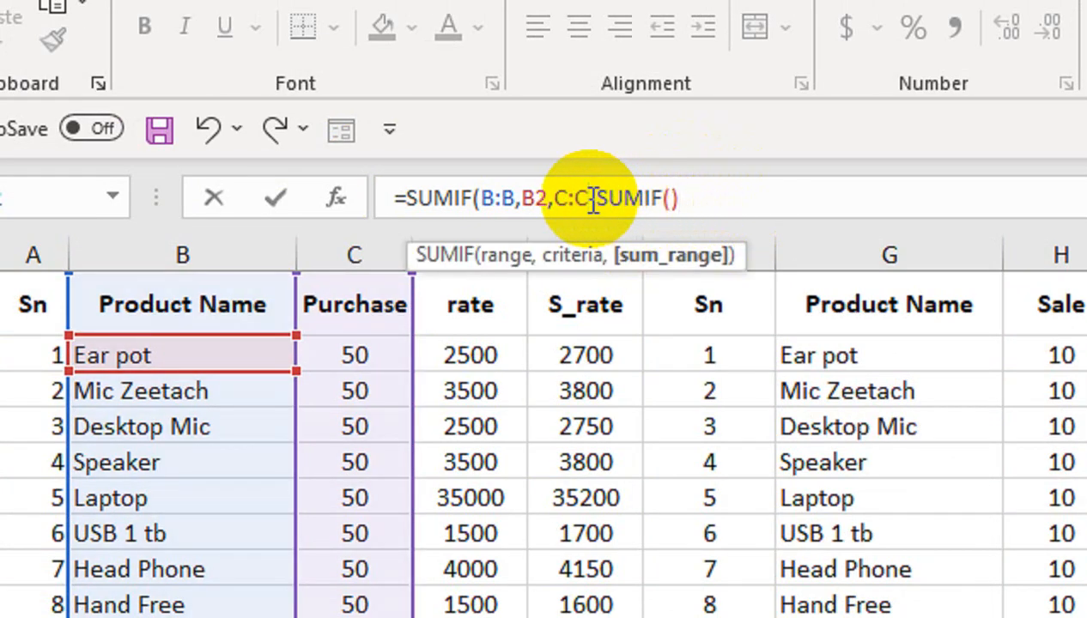
{"action": "type", "text": ")-"}
{"action": "left_click", "coordinate": [676, 199]}
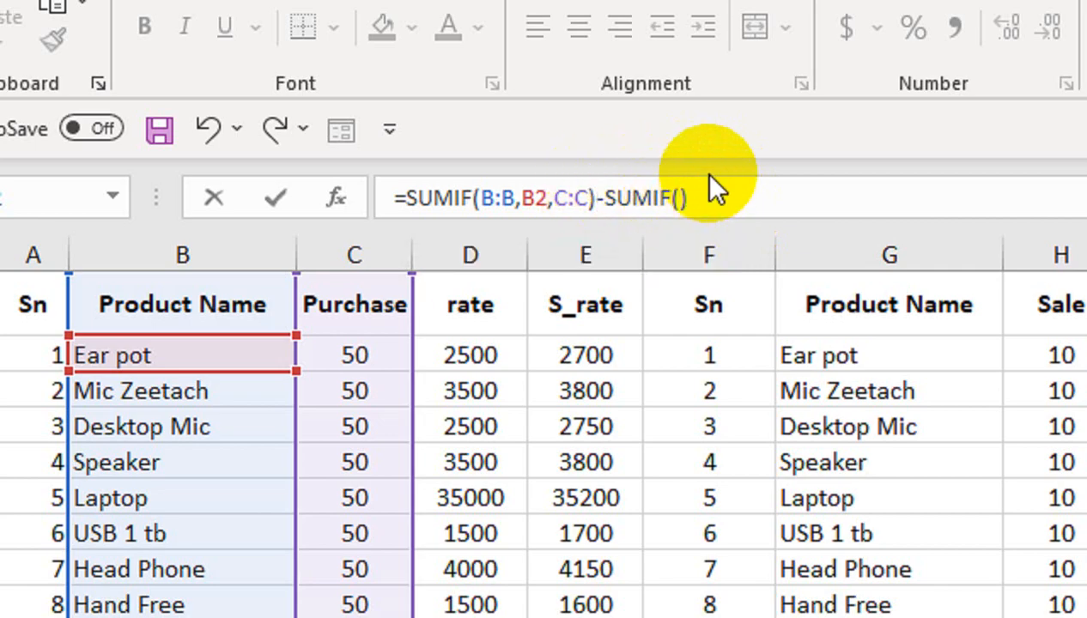
{"action": "key", "text": "Delete"}
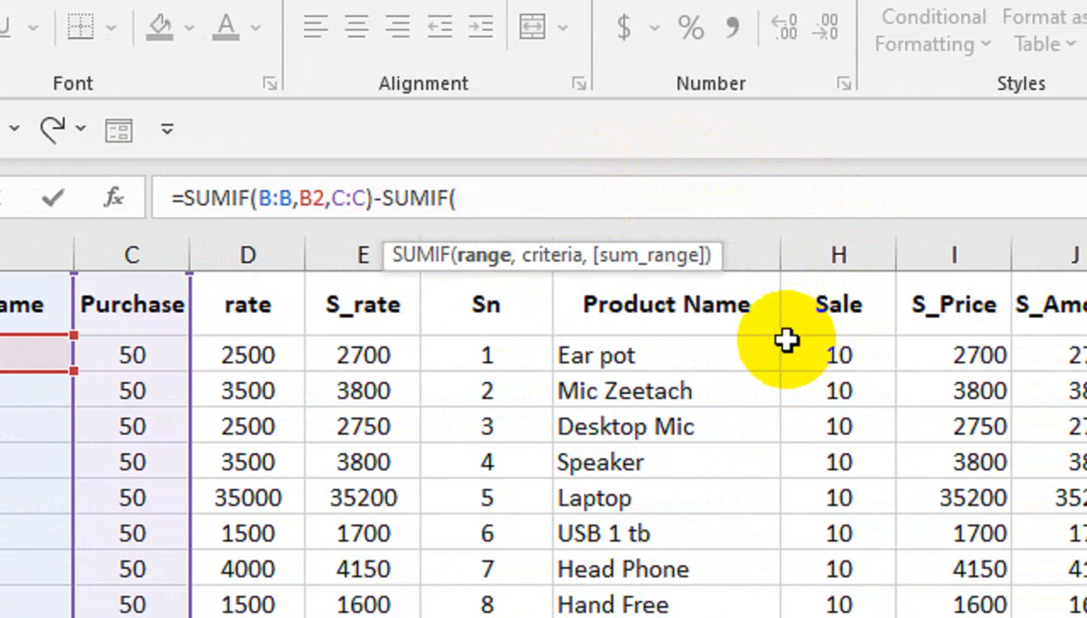
- Complete the second SUMIF with G:G,B2,H:H and enter the Stock formula =SUMIF(B:B,B2,C:C)-SUMIF(G:G,B2,H:H) in M2
{"action": "left_click_drag", "start_coordinate": [694, 254], "coordinate": [639, 228]}
{"action": "left_click", "coordinate": [696, 252]}
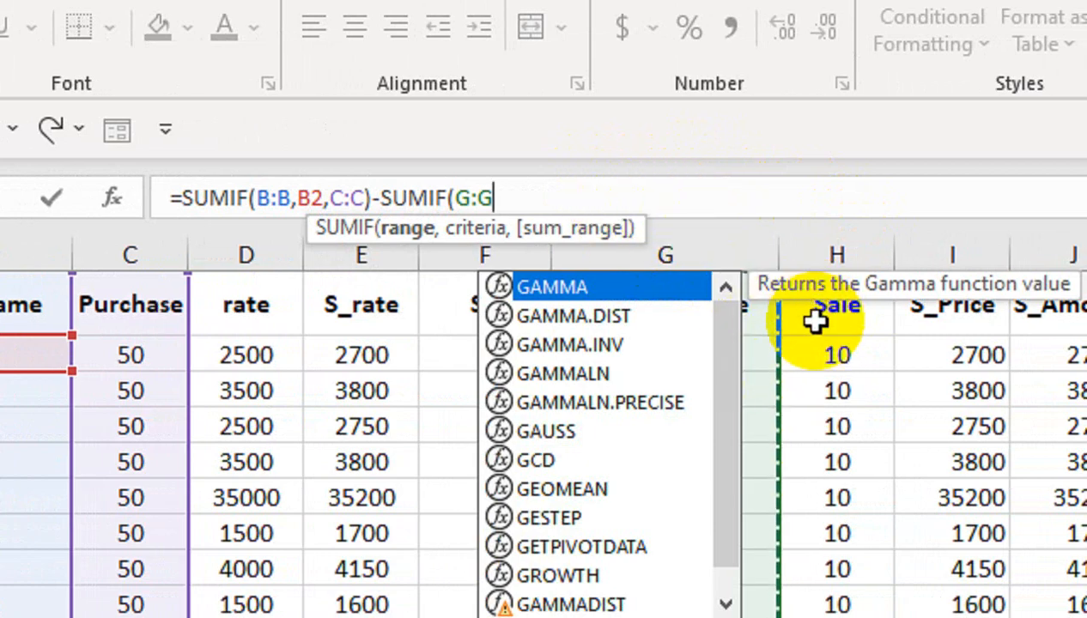
{"action": "type", "text": ","}
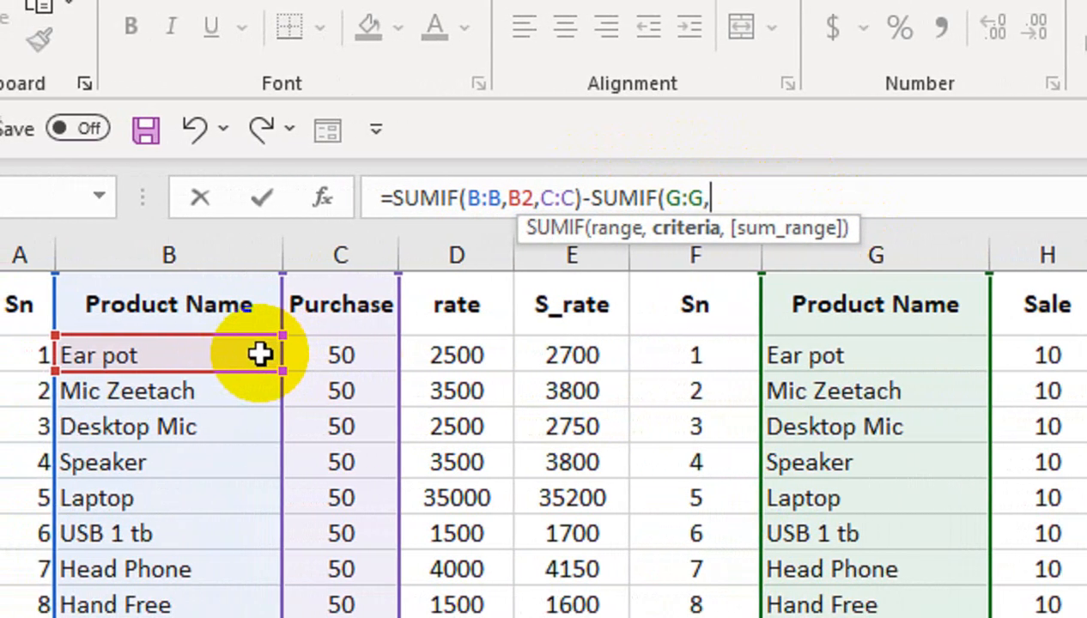
{"action": "left_click", "coordinate": [50, 353]}
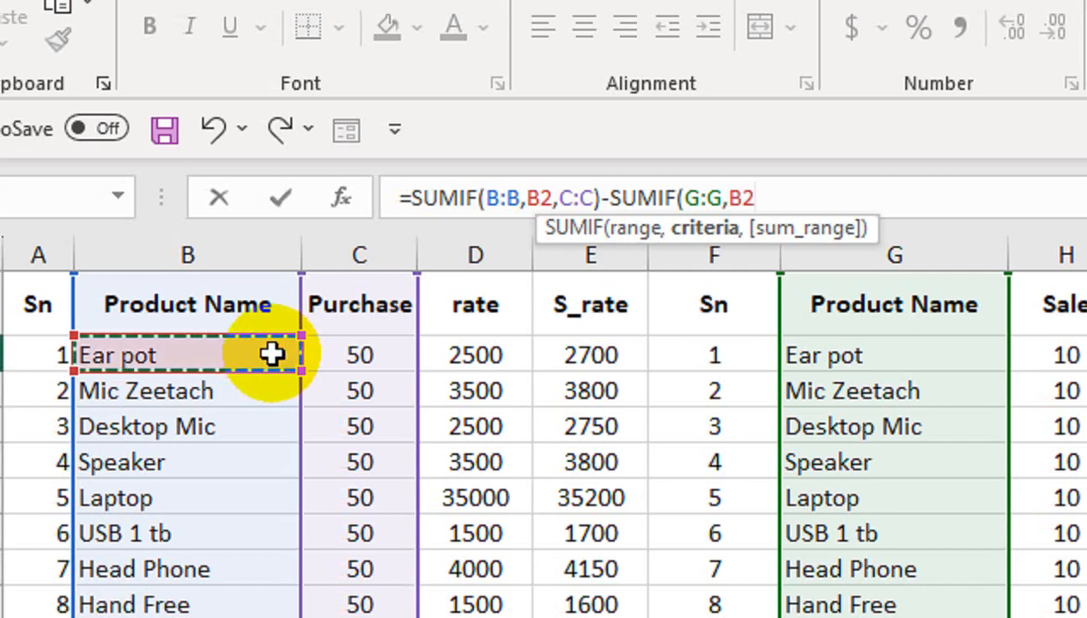
{"action": "type", "text": ","}
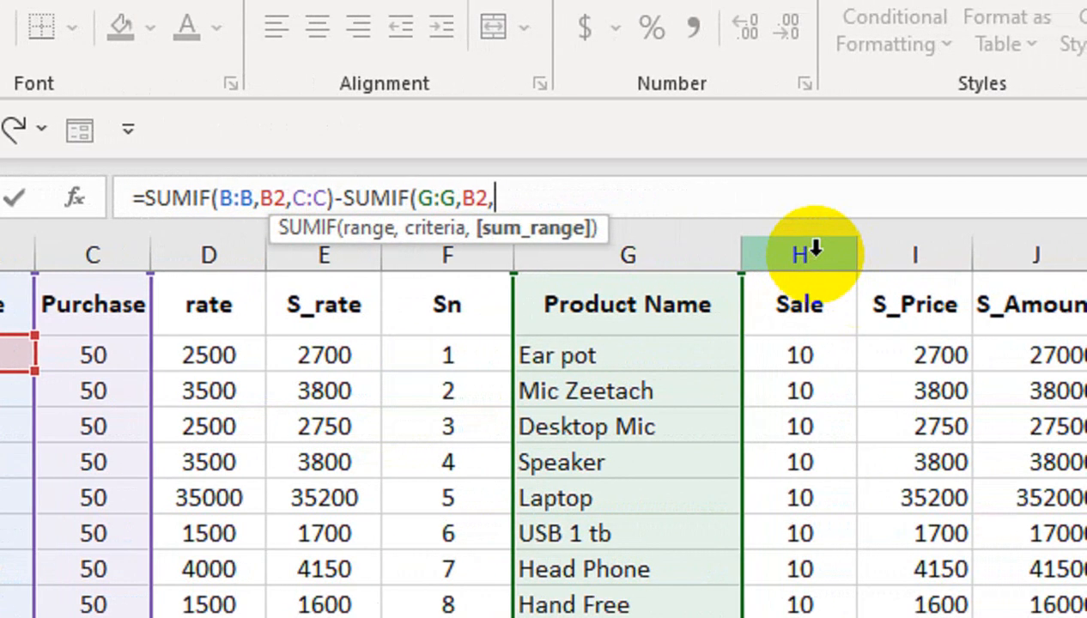
{"action": "left_click", "coordinate": [811, 249]}
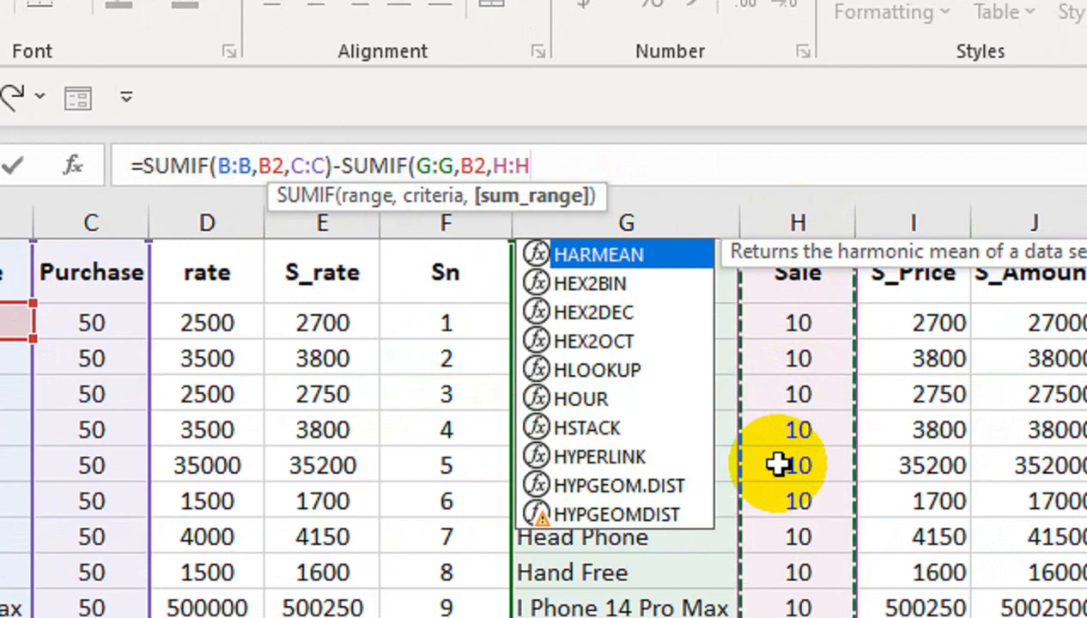
{"action": "type", "text": ")"}
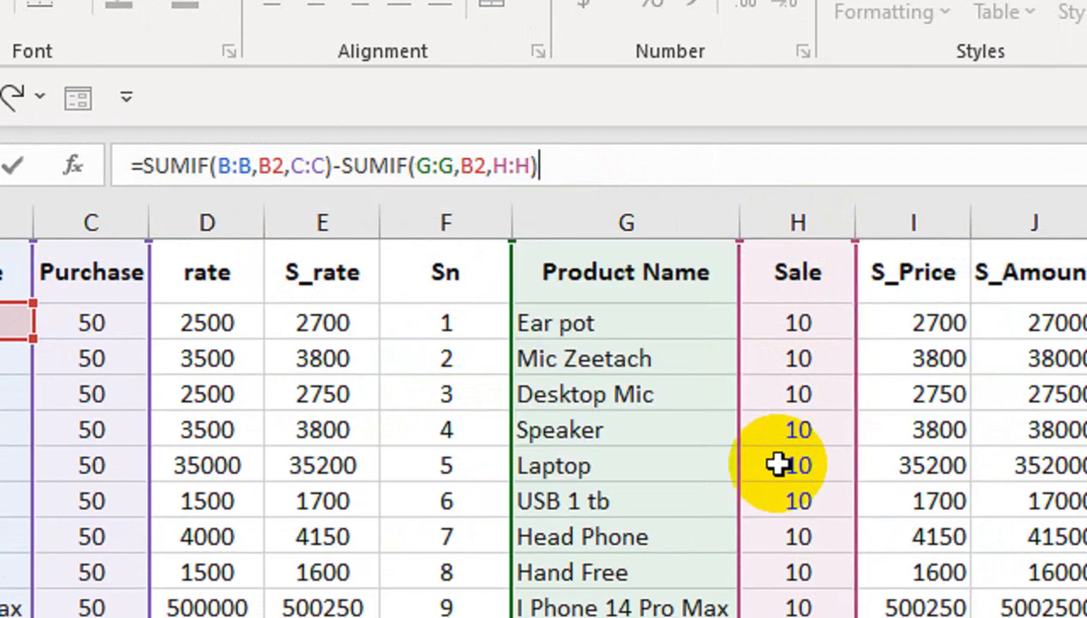
{"action": "key", "text": "Return"}
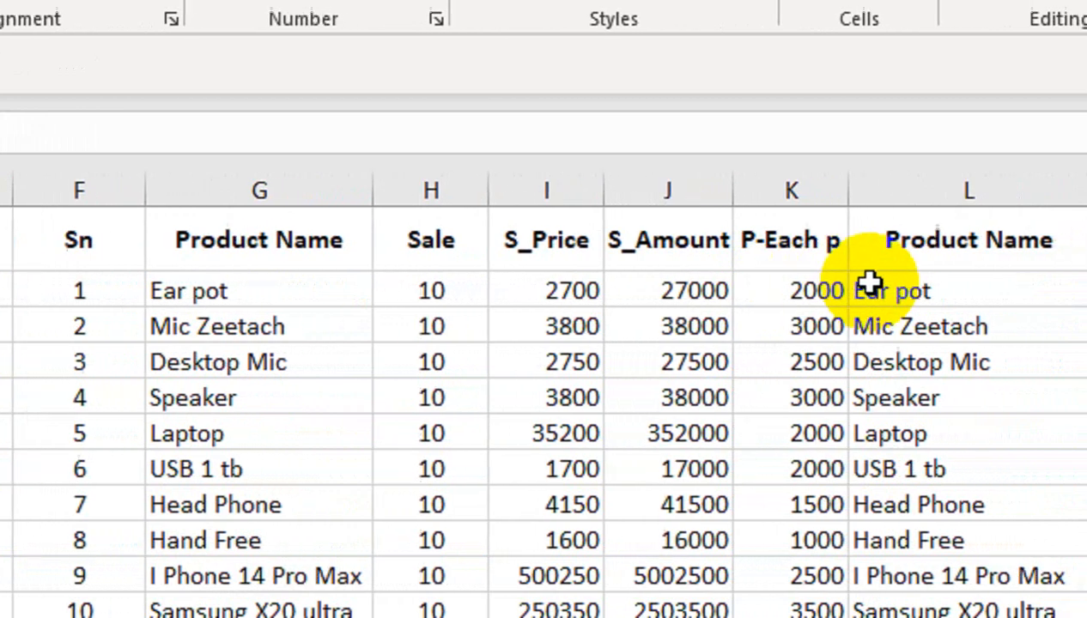
- Fill the Stock formula from M2 down the column for the remaining products
{"action": "left_click", "coordinate": [816, 291]}
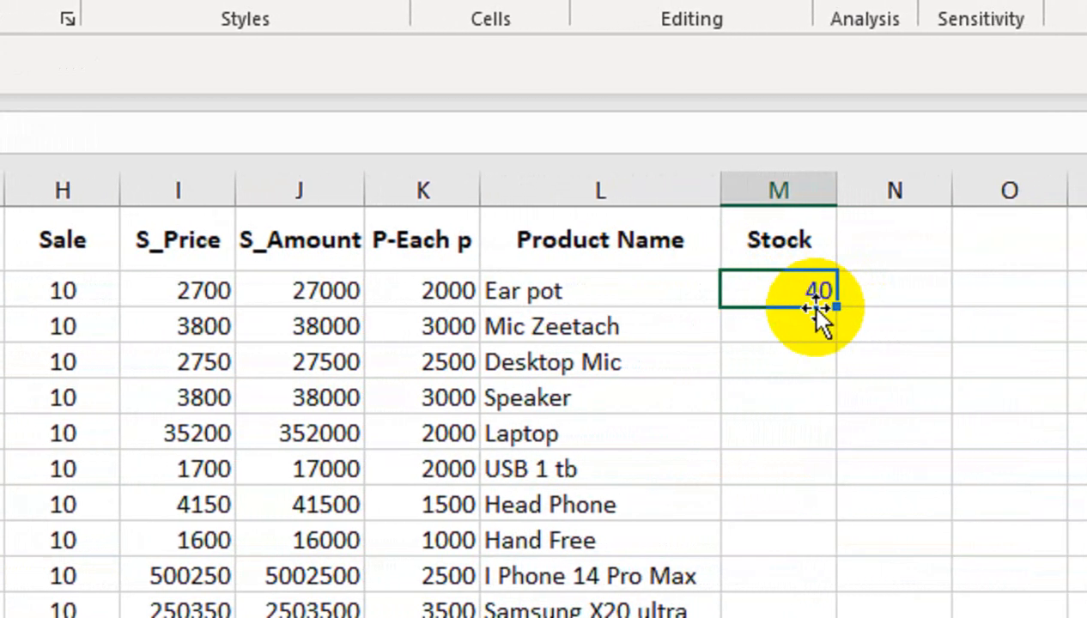
{"action": "left_click_drag", "start_coordinate": [904, 306], "coordinate": [916, 617]}
{"action": "left_click_drag", "start_coordinate": [817, 474], "coordinate": [814, 469]}
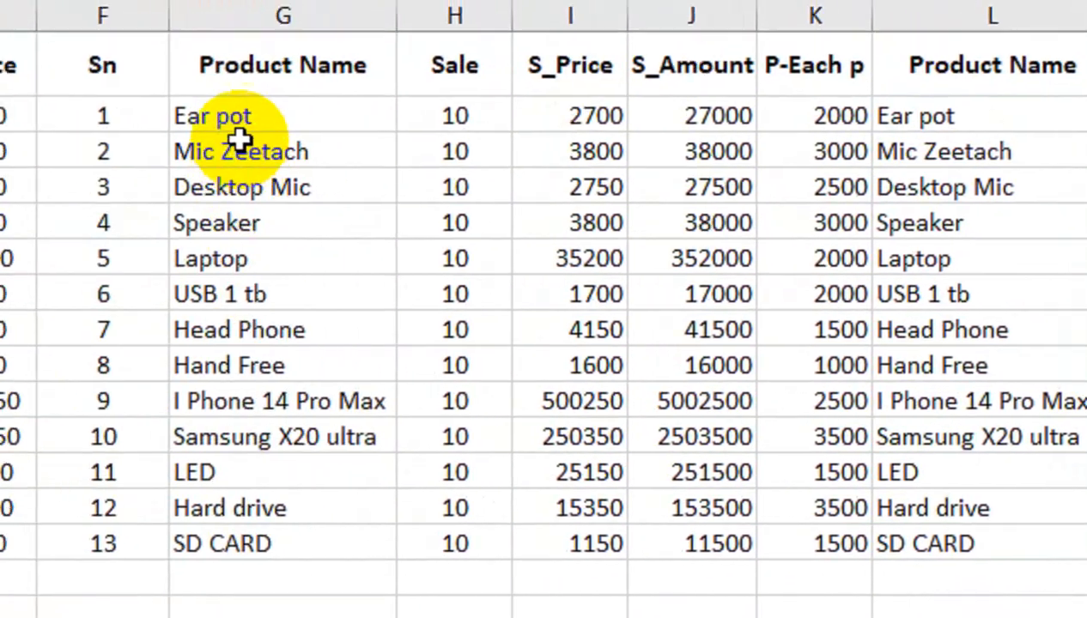
- Copy Ear pot from G2 and paste it over USB 1 tb in G7 of the sale list
{"action": "left_click", "coordinate": [269, 146]}
{"action": "key", "text": "ctrl+c"}
{"action": "left_click", "coordinate": [358, 320]}
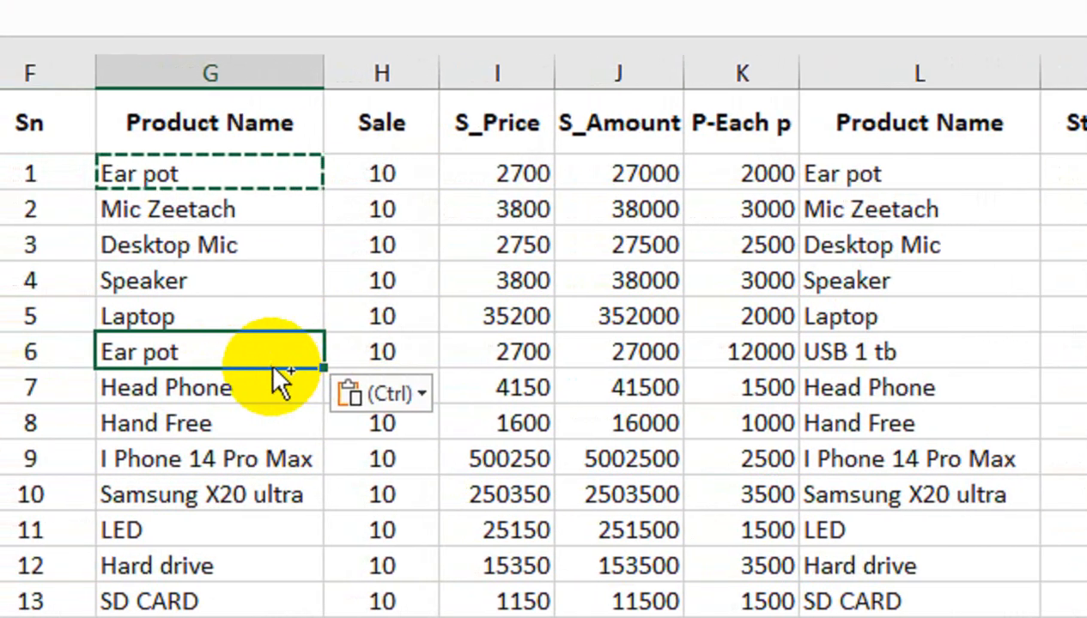
- Undo the paste of Ear pot over USB 1 tb in G7 of the sale list
{"action": "key", "text": "ctrl+z"}
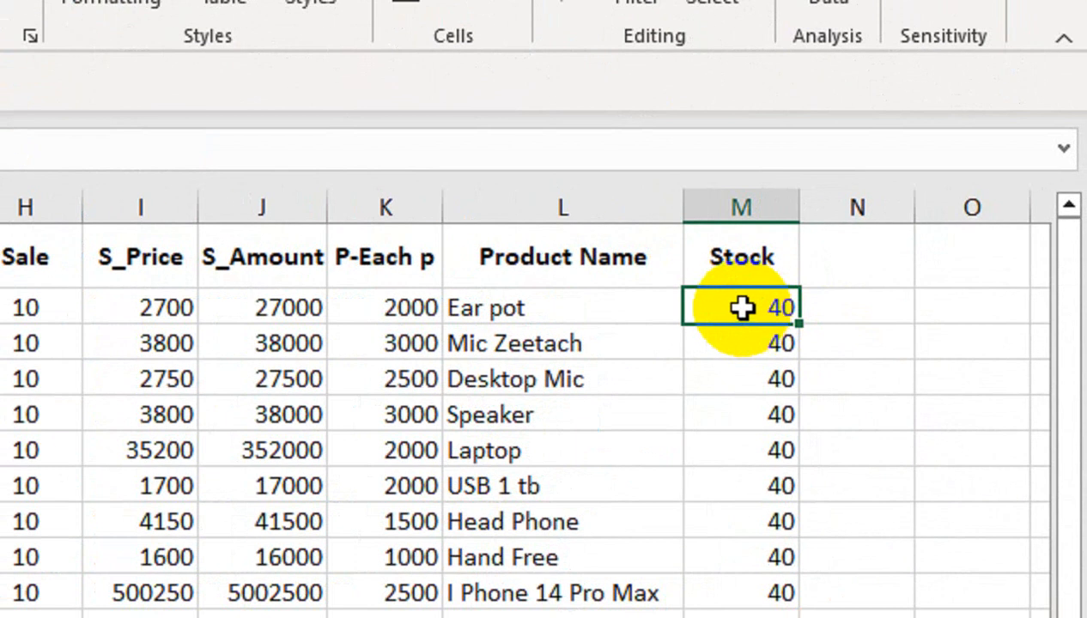
- Change the criteria of both SUMIFs in the M2 Stock formula to L2 and fill the formula down the column
{"action": "double_click", "coordinate": [915, 265]}
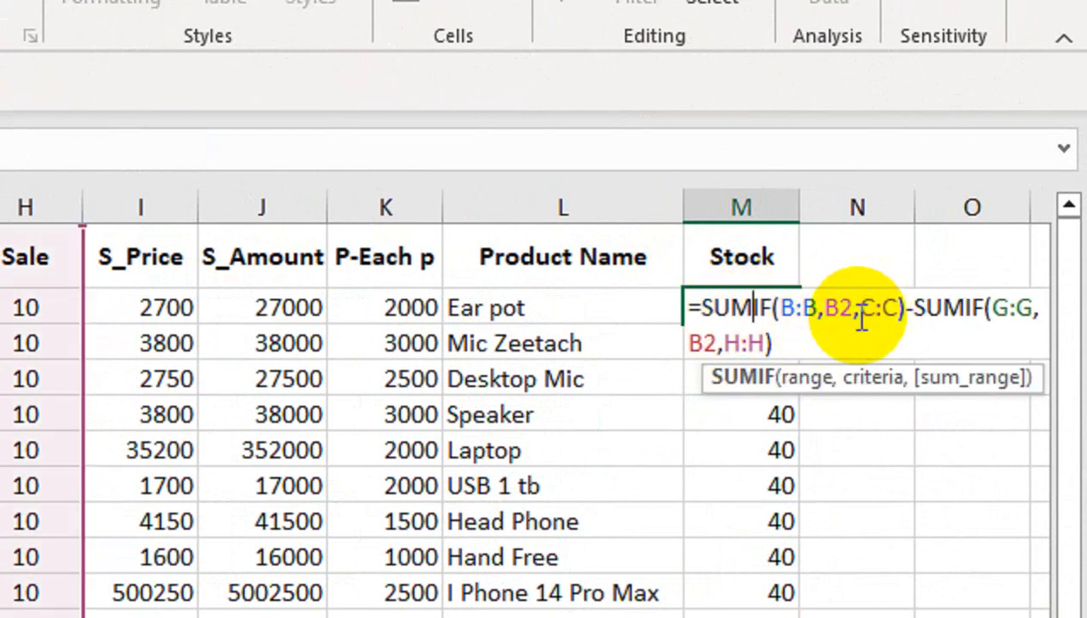
{"action": "double_click", "coordinate": [838, 308]}
{"action": "left_click", "coordinate": [593, 307]}
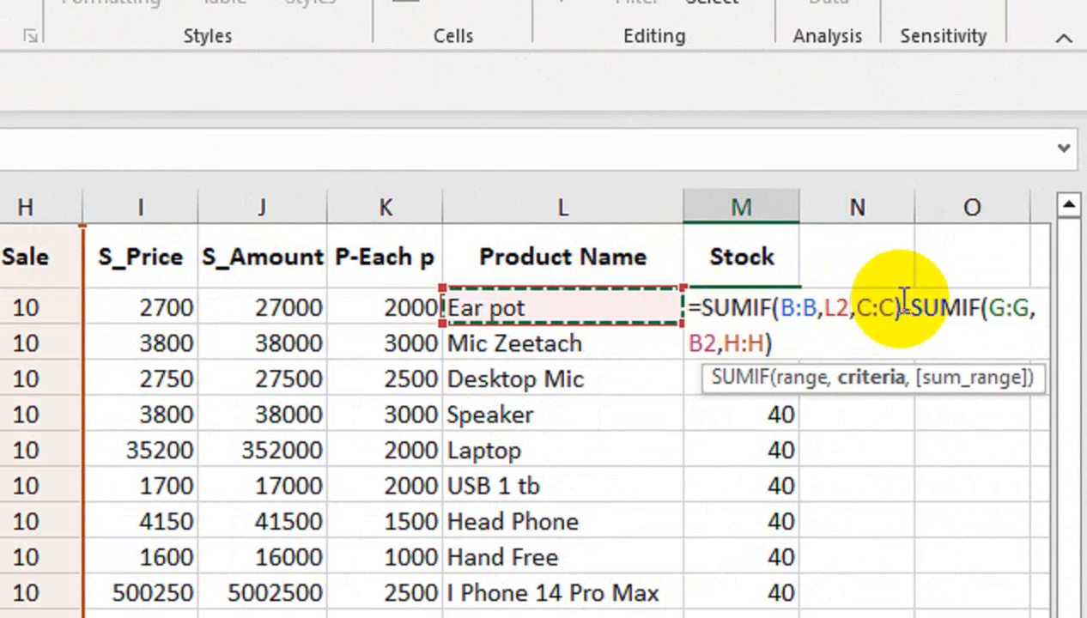
{"action": "double_click", "coordinate": [699, 344]}
{"action": "left_click", "coordinate": [587, 310]}
{"action": "key", "text": "Return"}
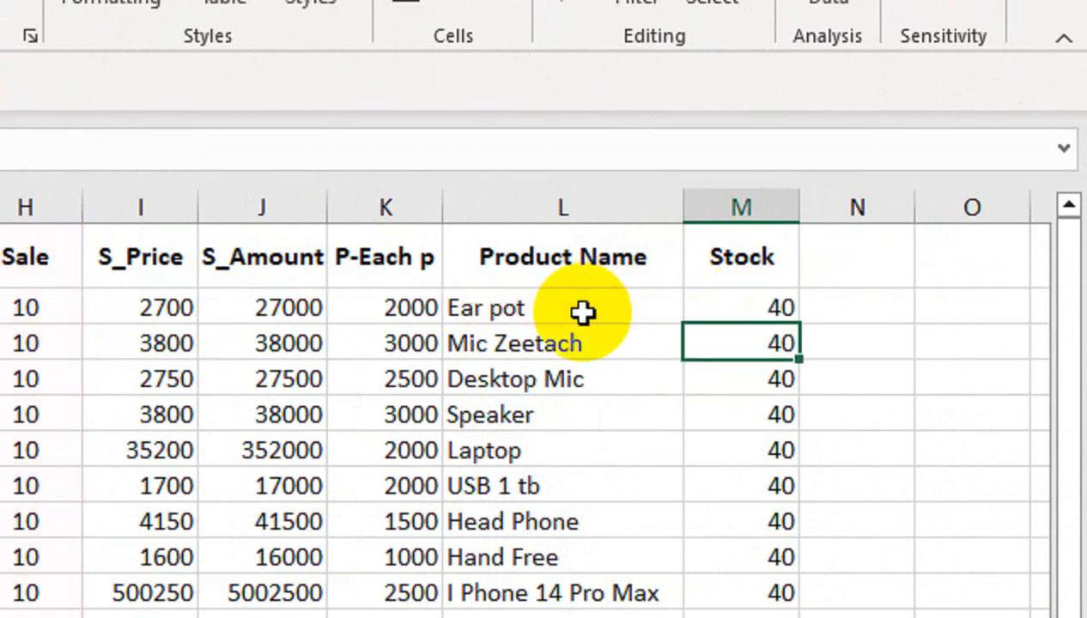
{"action": "left_click", "coordinate": [760, 307]}
{"action": "double_click", "coordinate": [800, 329]}
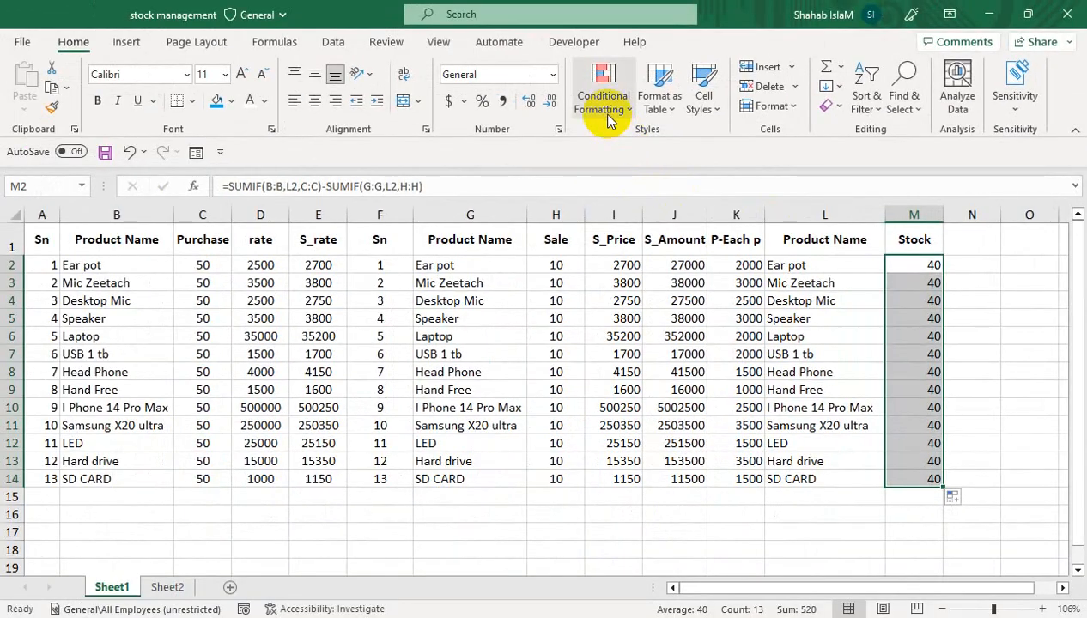
- Start a Less Than conditional formatting rule for Stock cells M2:M14 with a threshold of 20
{"action": "left_click", "coordinate": [124, 0]}
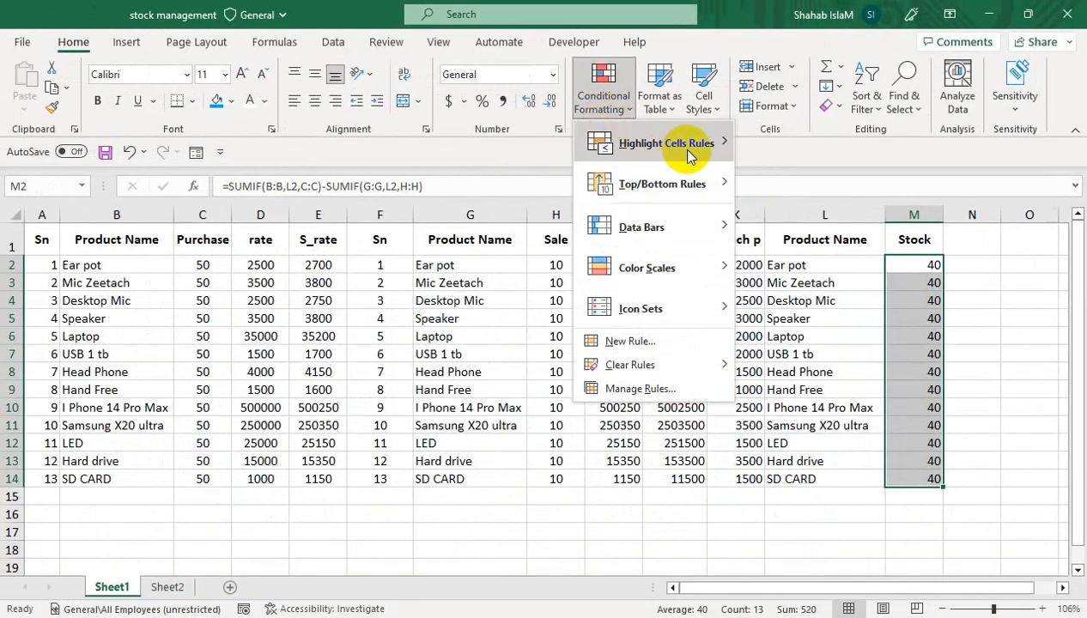
{"action": "mouse_move", "coordinate": [328, 60]}
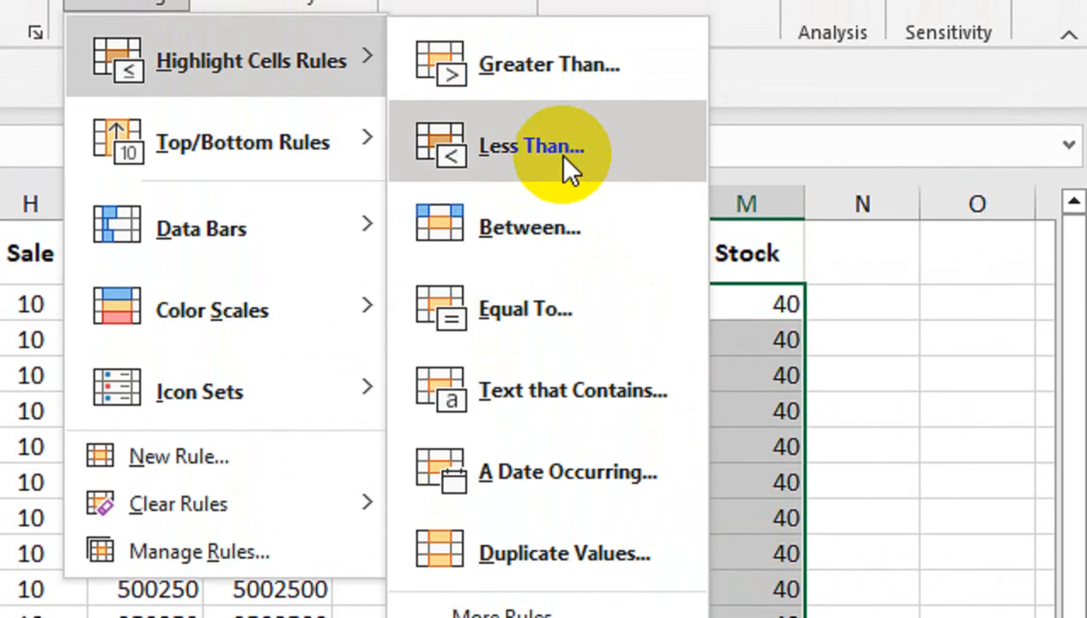
{"action": "left_click", "coordinate": [564, 156]}
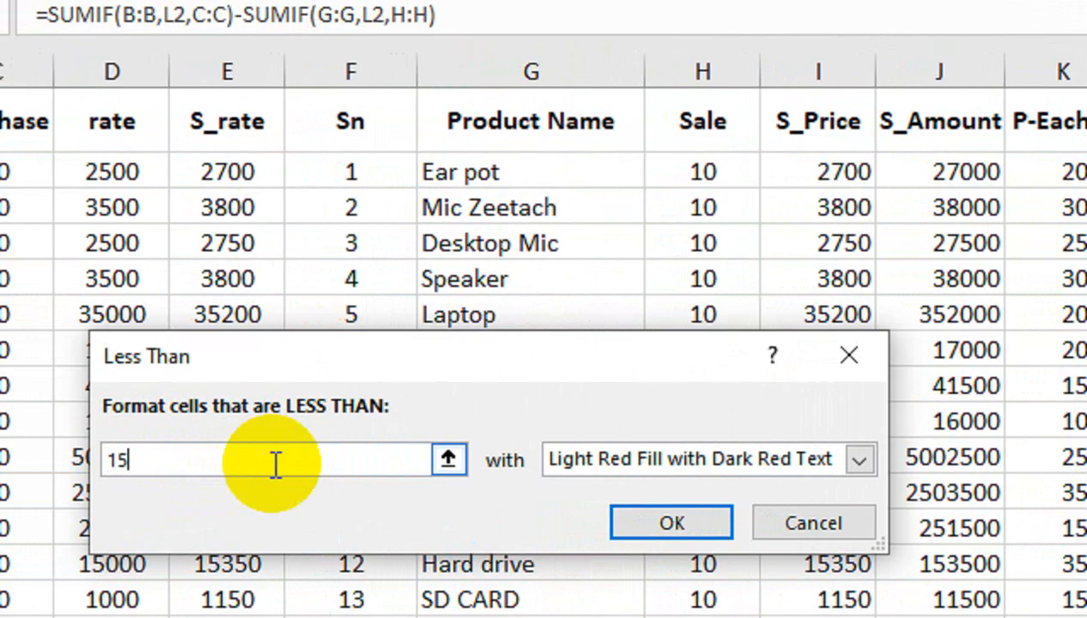
{"action": "type", "text": "20"}
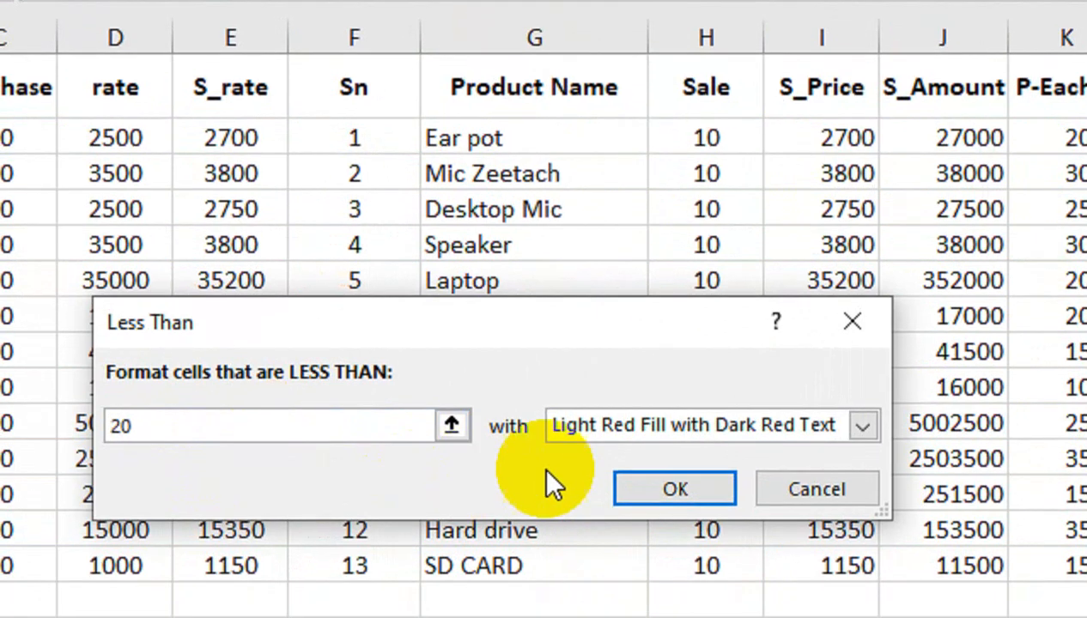
- Choose a custom format for the Less Than rule and give it a red fill
{"action": "left_click", "coordinate": [719, 464]}
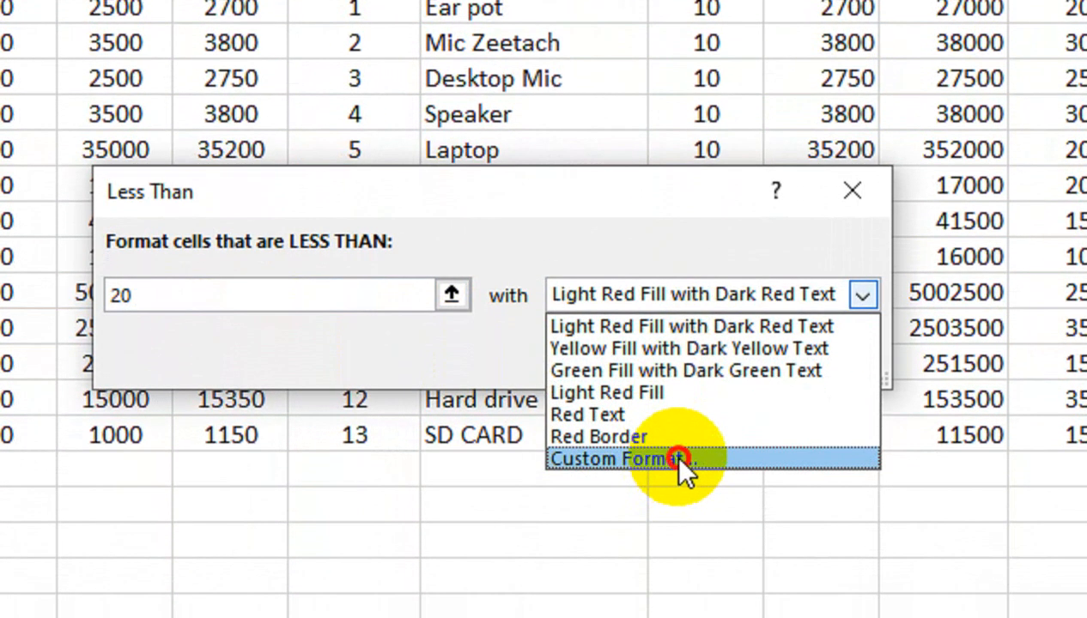
{"action": "left_click", "coordinate": [674, 465]}
{"action": "left_click", "coordinate": [381, 103]}
{"action": "left_click", "coordinate": [99, 492]}
- Set the rule's font to bold and white, and apply the Less Than rule to the Stock cells
{"action": "left_click", "coordinate": [198, 160]}
{"action": "left_click", "coordinate": [754, 312]}
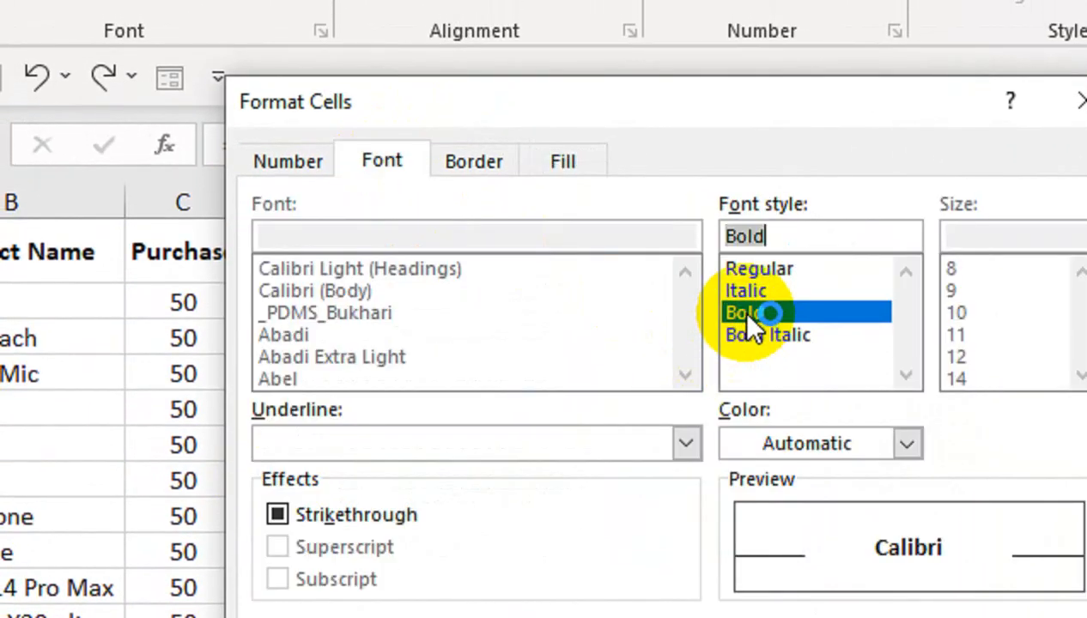
{"action": "left_click", "coordinate": [786, 455]}
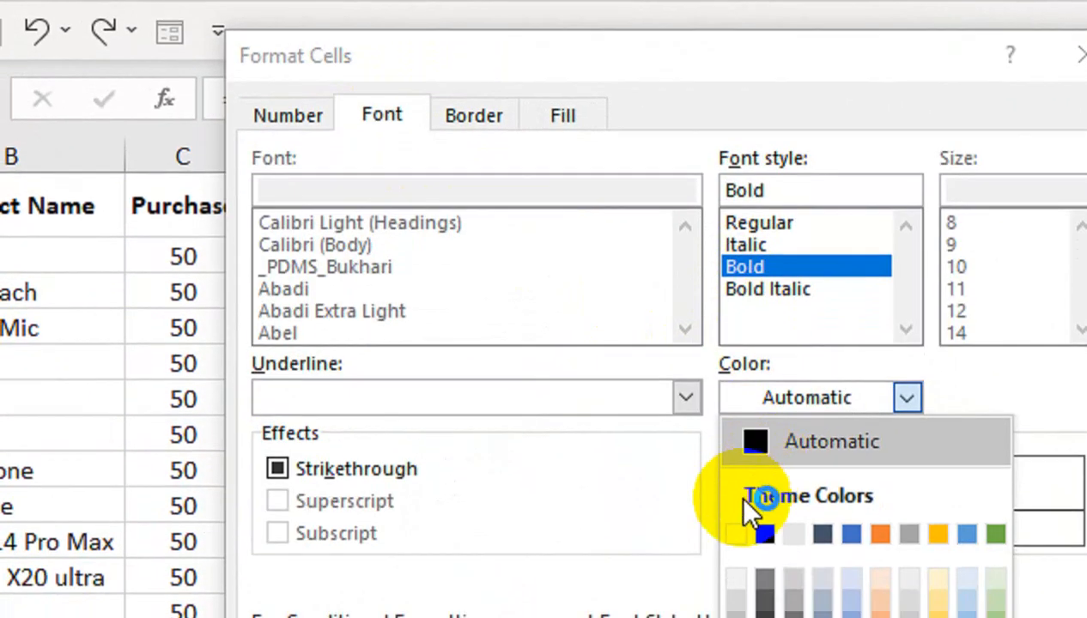
{"action": "left_click", "coordinate": [732, 583]}
{"action": "left_click", "coordinate": [796, 530]}
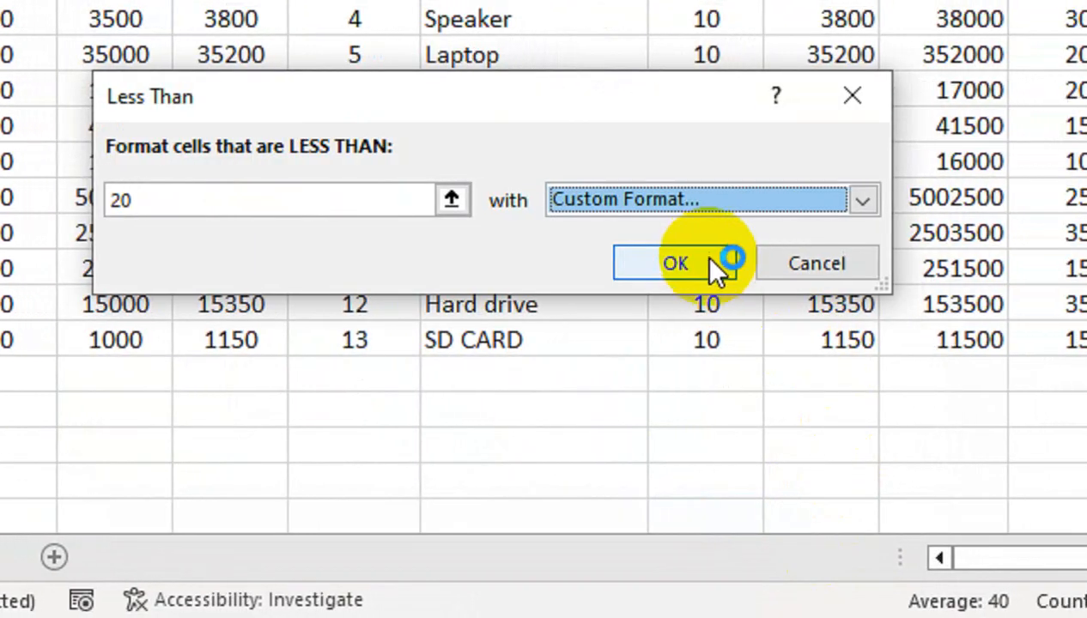
{"action": "left_click", "coordinate": [786, 267]}
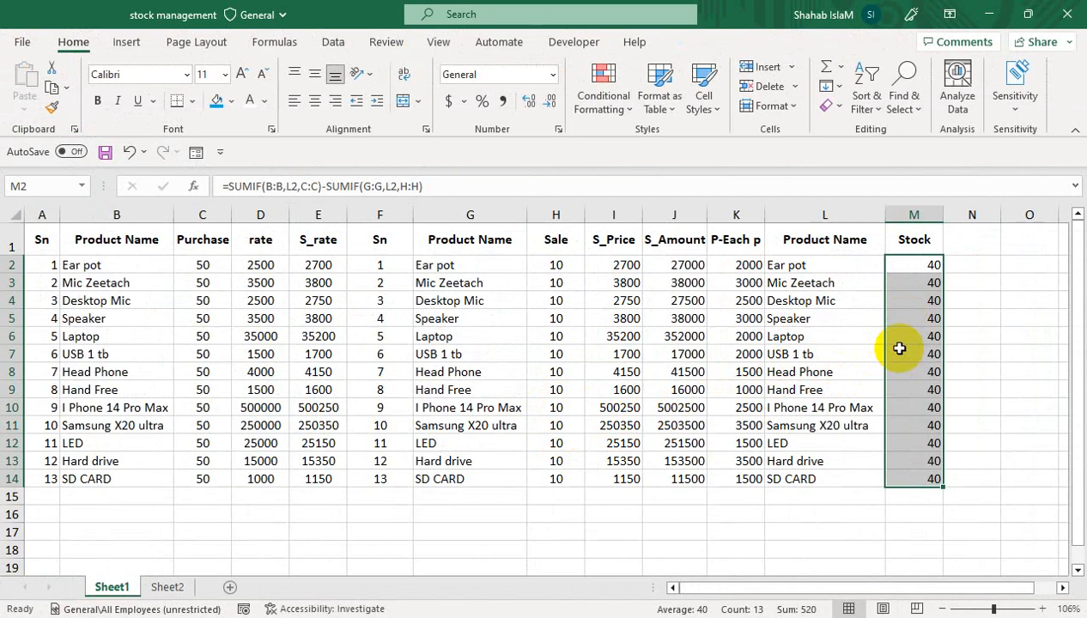
- Enter 25 as the Head Phone sale quantity in H8 and replace it with 35
{"action": "left_click", "coordinate": [562, 374]}
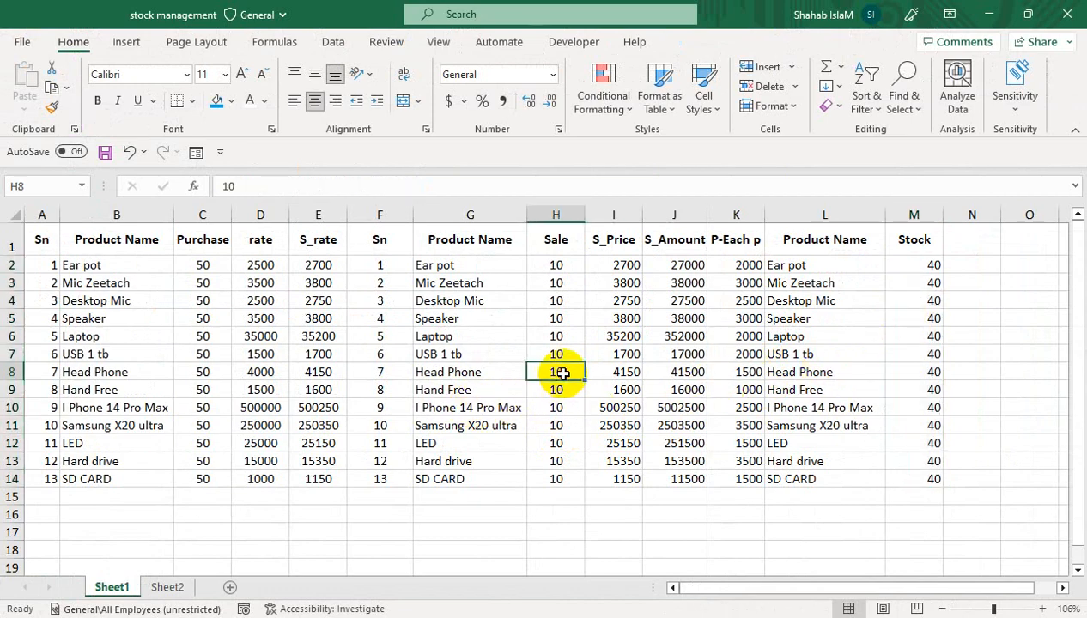
{"action": "type", "text": "25"}
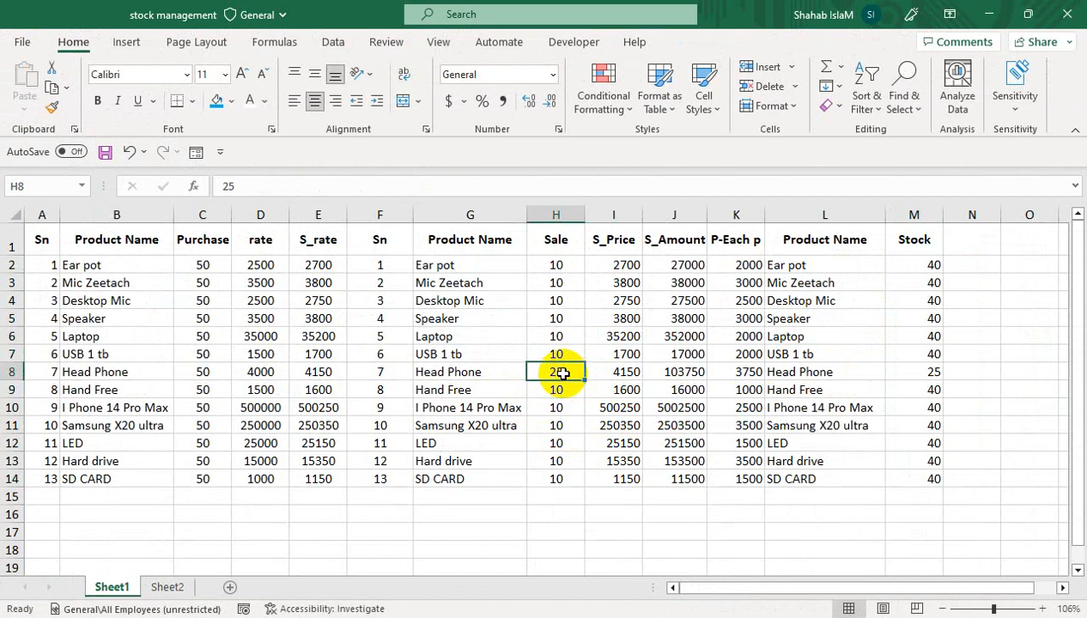
{"action": "type", "text": "35"}
{"action": "key", "text": "Return"}
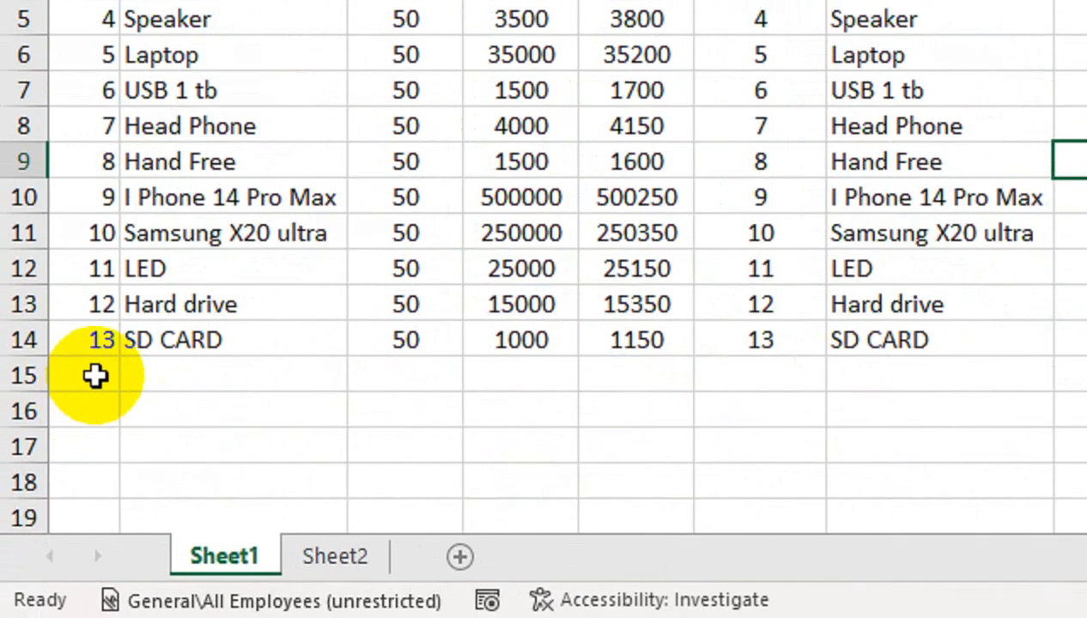
- Add a purchase entry in row 15 with serial number 14 and the product name Head Phone copied from B8
{"action": "left_click", "coordinate": [95, 375]}
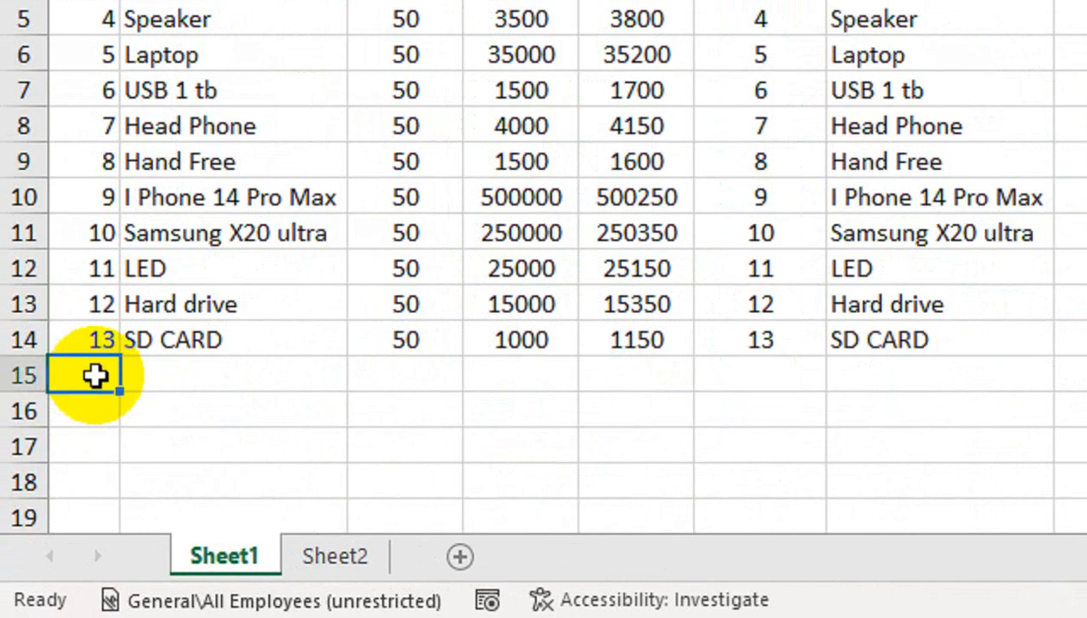
{"action": "type", "text": "4"}
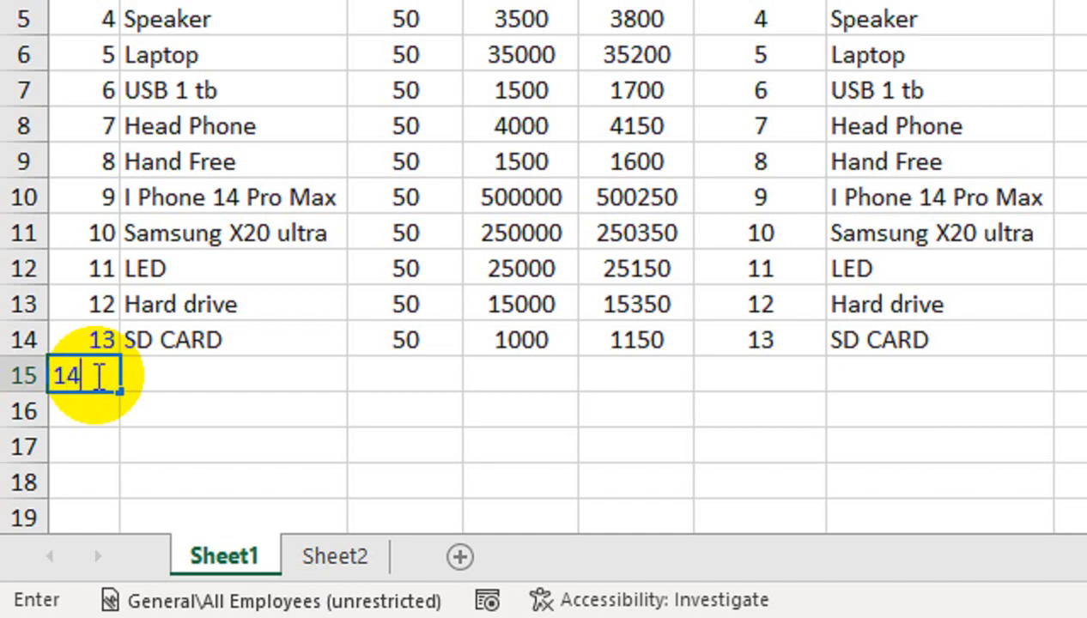
{"action": "key", "text": "Return"}
{"action": "left_click", "coordinate": [226, 367]}
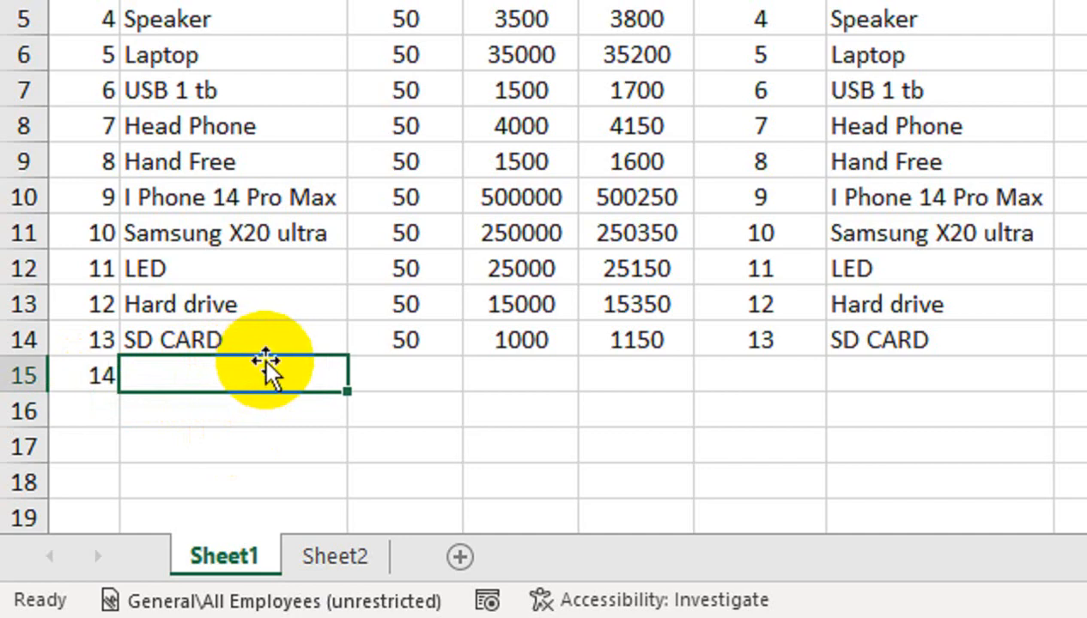
{"action": "left_click", "coordinate": [269, 168]}
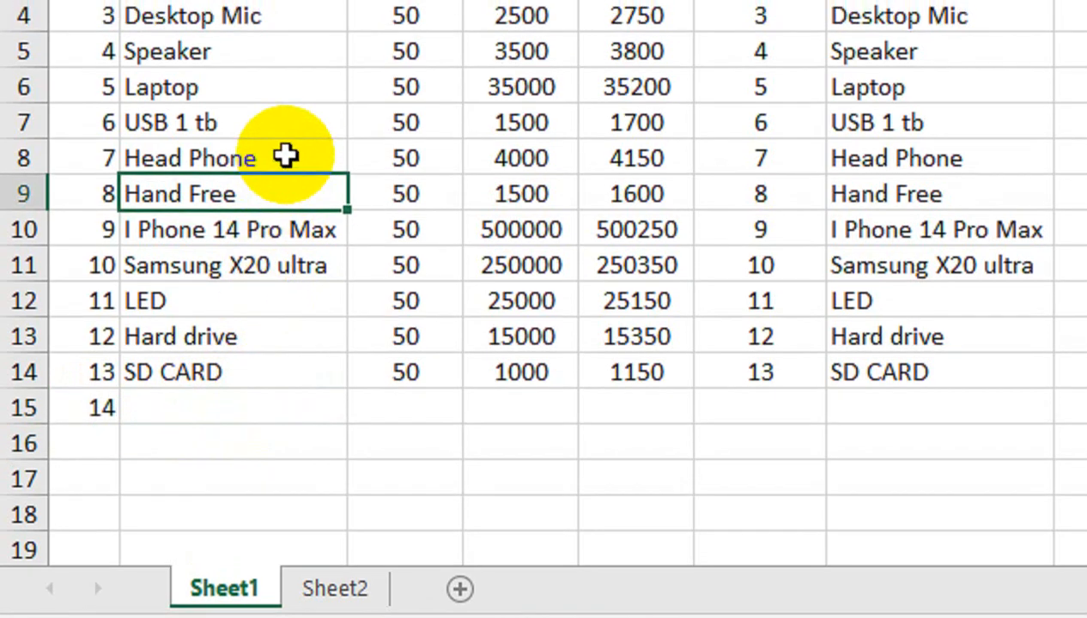
{"action": "left_click", "coordinate": [286, 125]}
{"action": "key", "text": "ctrl+c"}
{"action": "left_click", "coordinate": [230, 404]}
{"action": "key", "text": "ctrl+v"}
- Enter a purchase quantity of 50 in C15 for the added Head Phone entry
{"action": "left_click", "coordinate": [420, 400]}
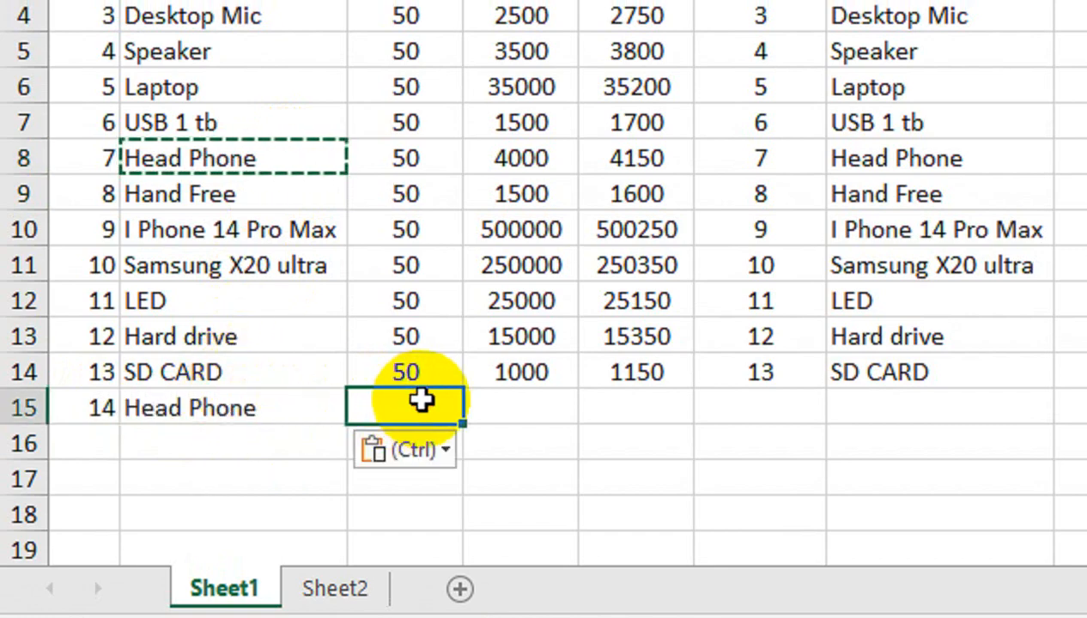
{"action": "type", "text": "50"}
{"action": "key", "text": "Return"}
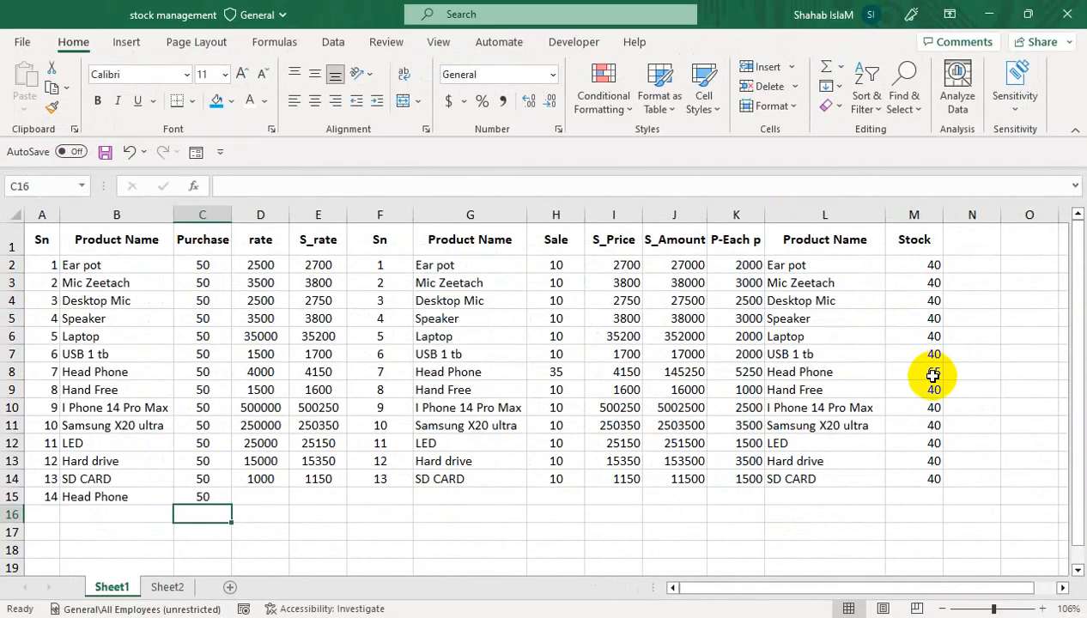
- Undo the purchase quantity in C15 and enter 50 there again
{"action": "key", "text": "ctrl+z"}
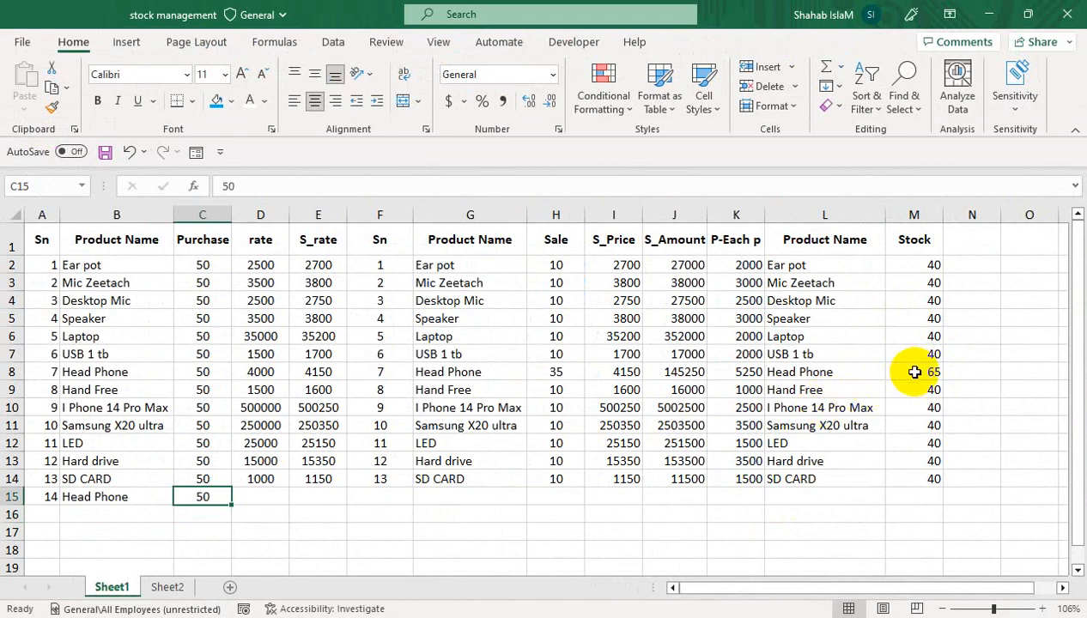
{"action": "key", "text": "ctrl+z"}
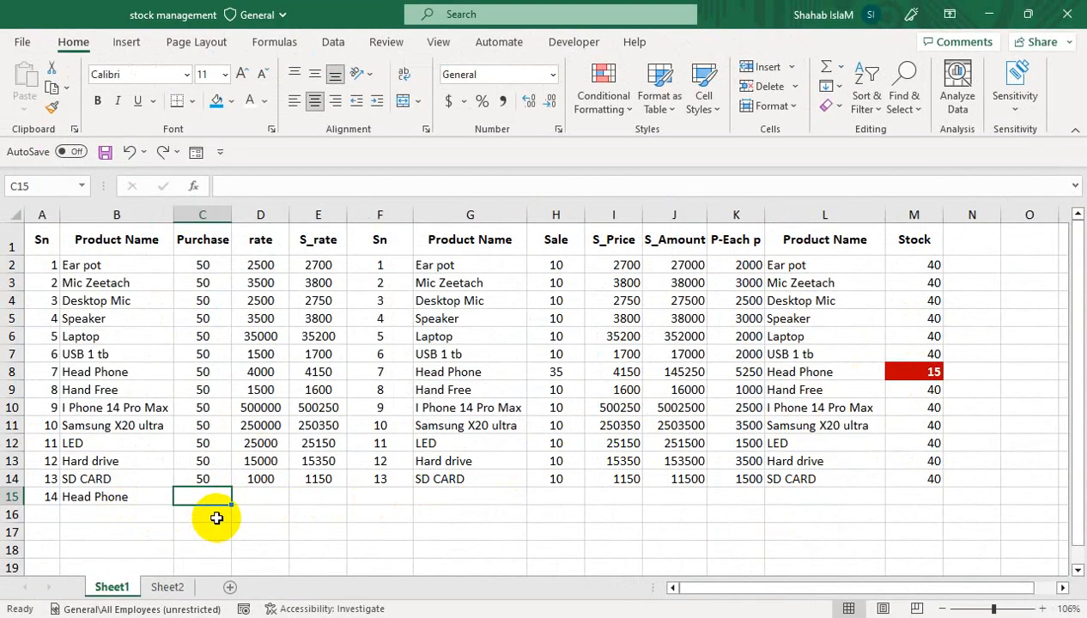
{"action": "type", "text": "5"}
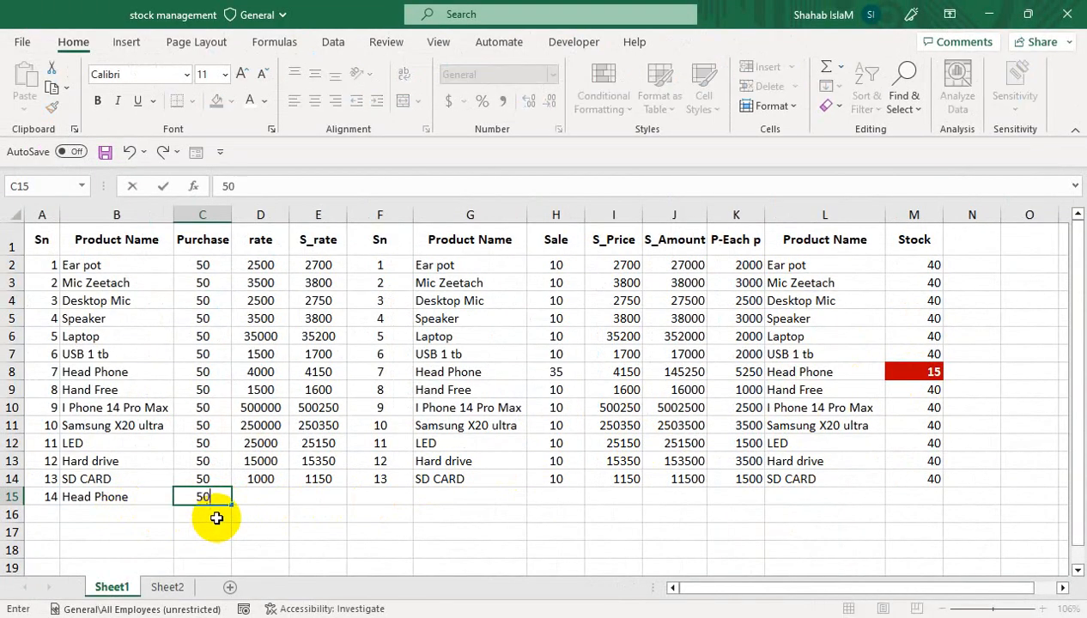
{"action": "type", "text": "0"}
{"action": "key", "text": "Return"}
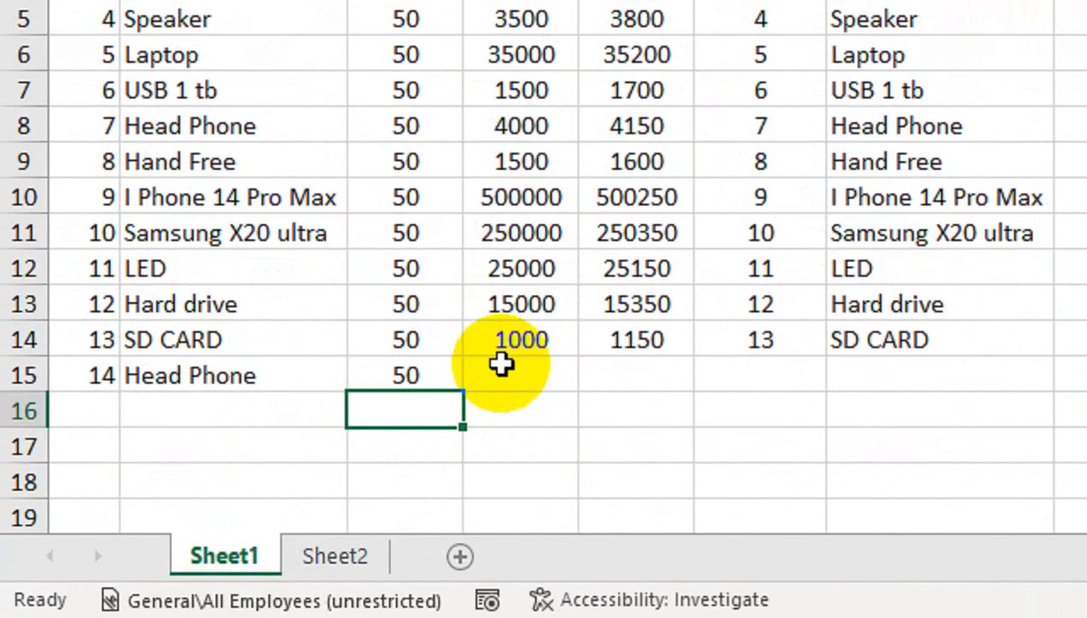
- Clear the added Head Phone purchase entry by deleting the contents of A15:C17
{"action": "left_click", "coordinate": [501, 364]}
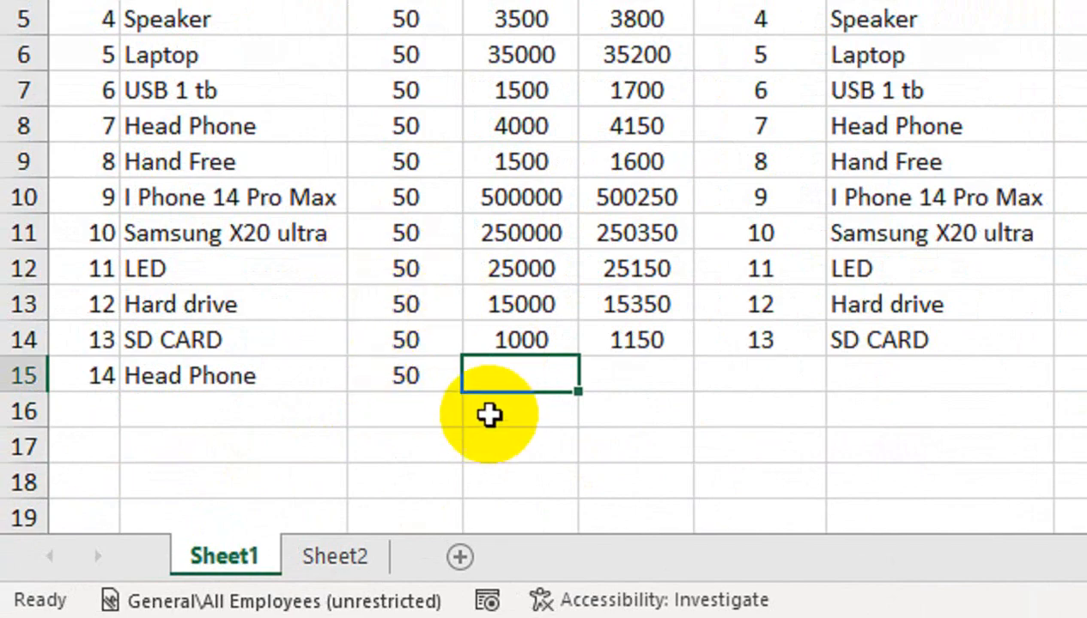
{"action": "left_click_drag", "start_coordinate": [78, 373], "coordinate": [370, 447]}
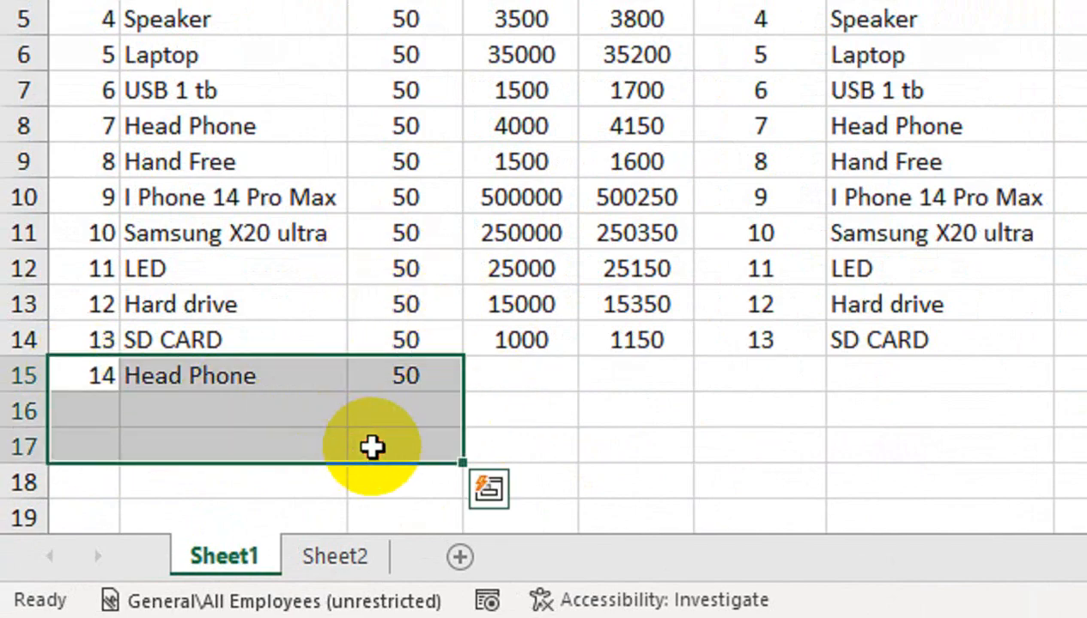
{"action": "key", "text": "Delete"}
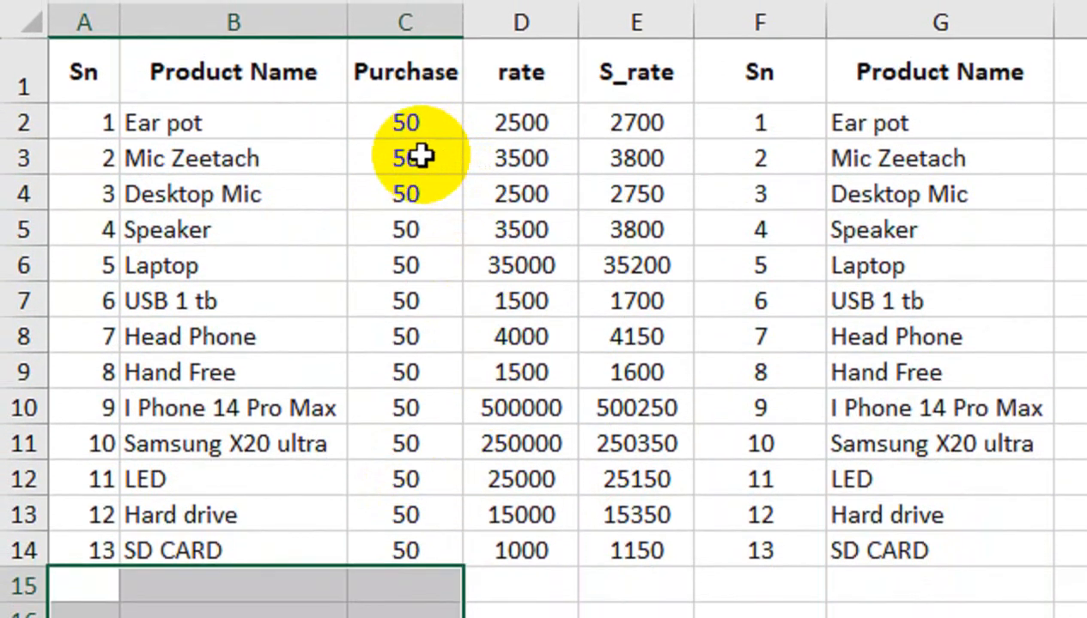
- Set the Mic Zeetach purchase quantity in C3 to 40 and change it back to 50
{"action": "left_click", "coordinate": [421, 362]}
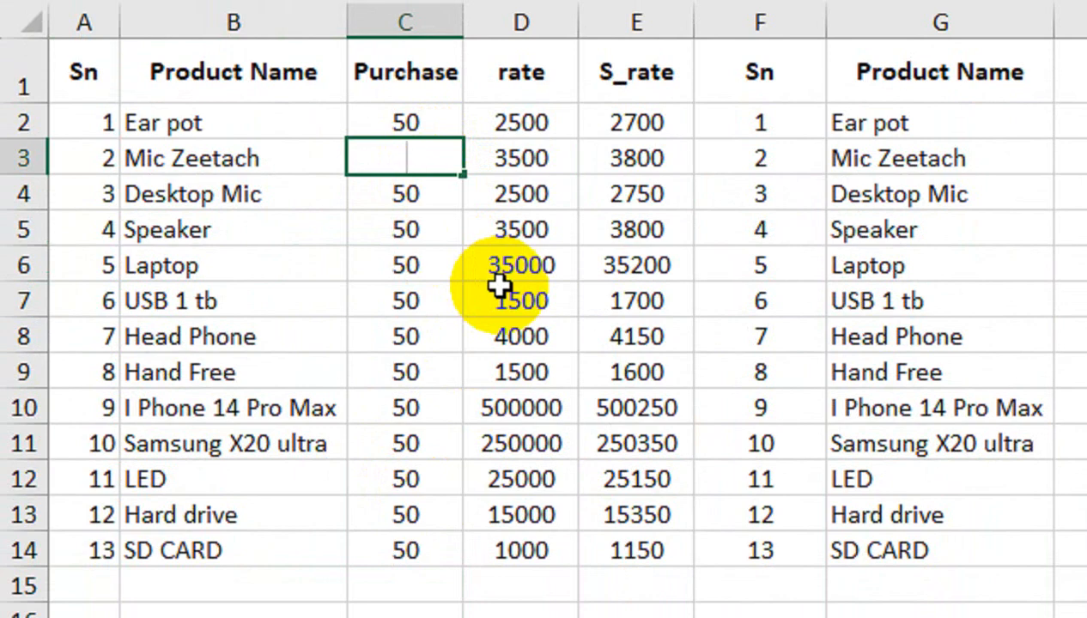
{"action": "key", "text": "Down"}
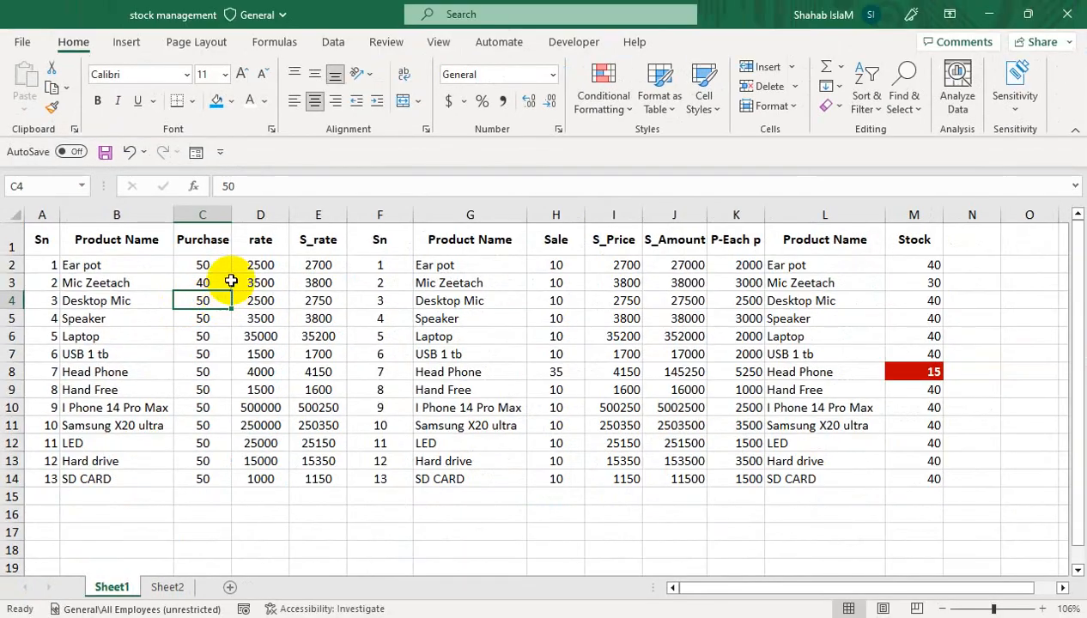
{"action": "left_click", "coordinate": [447, 145]}
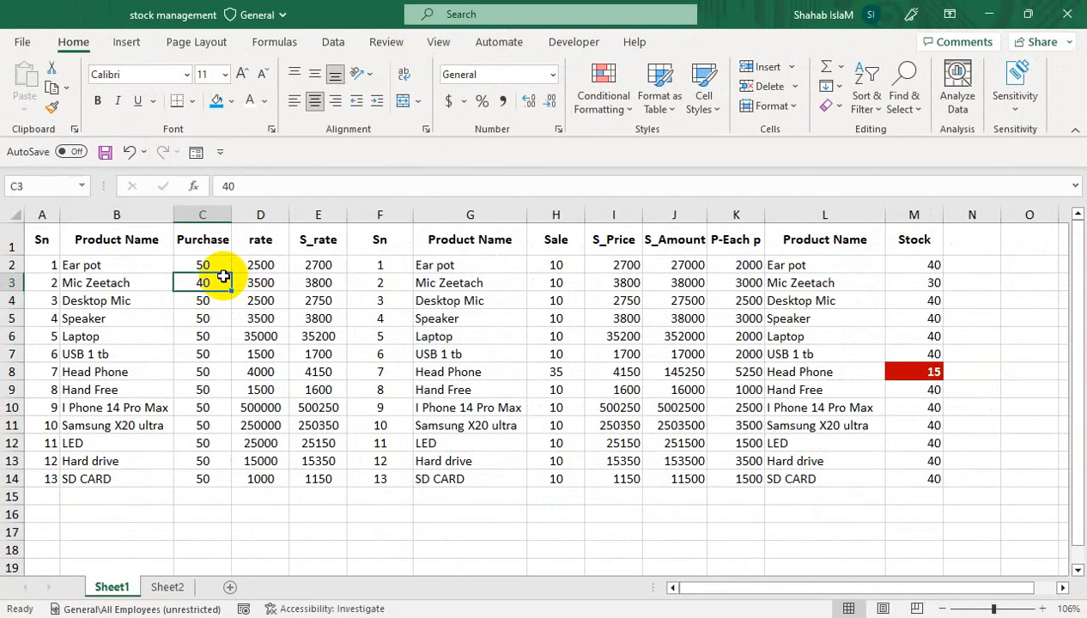
{"action": "type", "text": "50"}
{"action": "key", "text": "Return"}
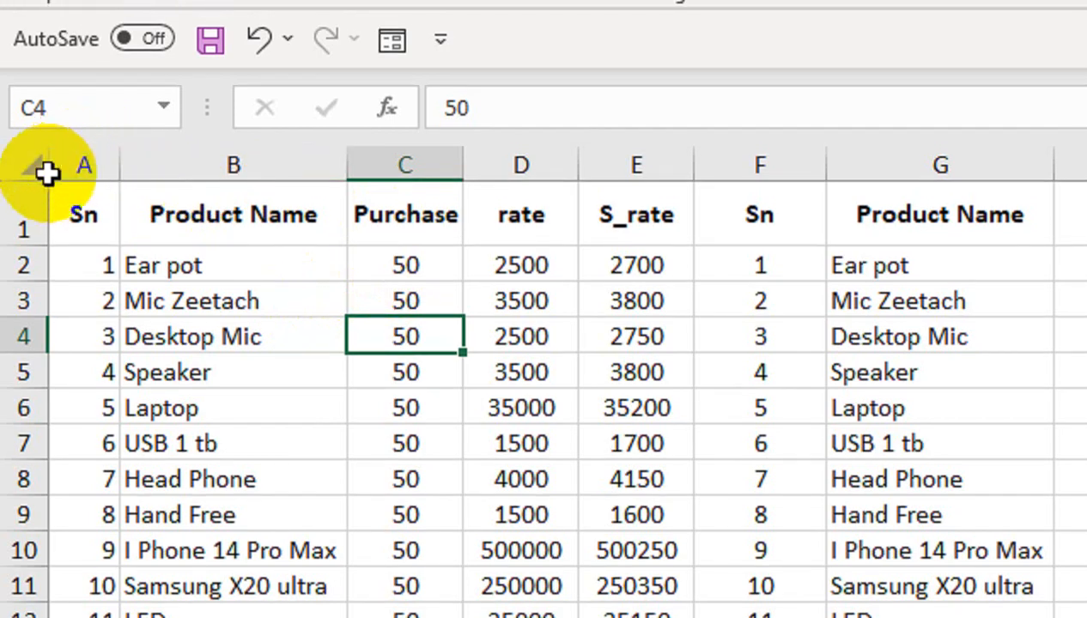
- Turn off cell locking for the whole sheet except columns C, D and E
{"action": "left_click", "coordinate": [28, 149]}
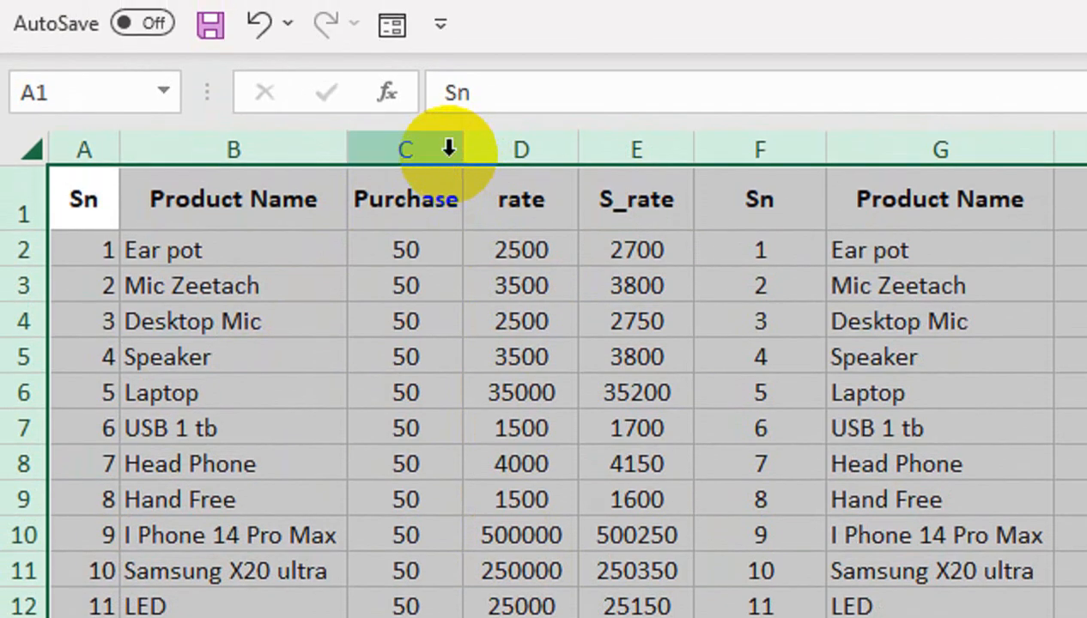
{"action": "left_click", "coordinate": [436, 128], "text": "ctrl"}
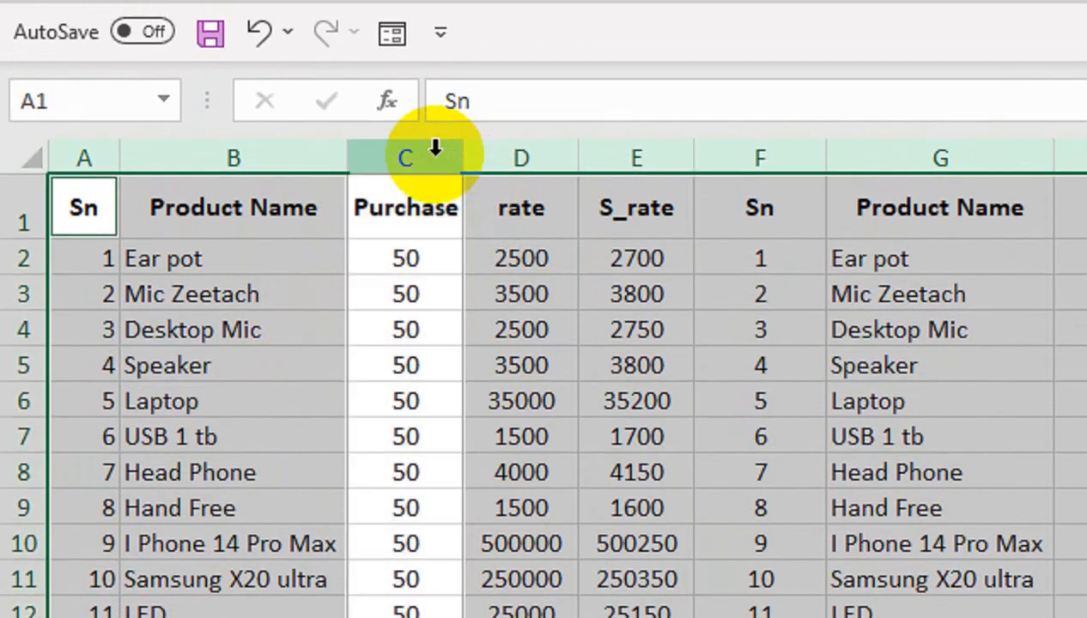
{"action": "left_click", "coordinate": [494, 162], "text": "ctrl"}
{"action": "left_click", "coordinate": [626, 158], "text": "ctrl"}
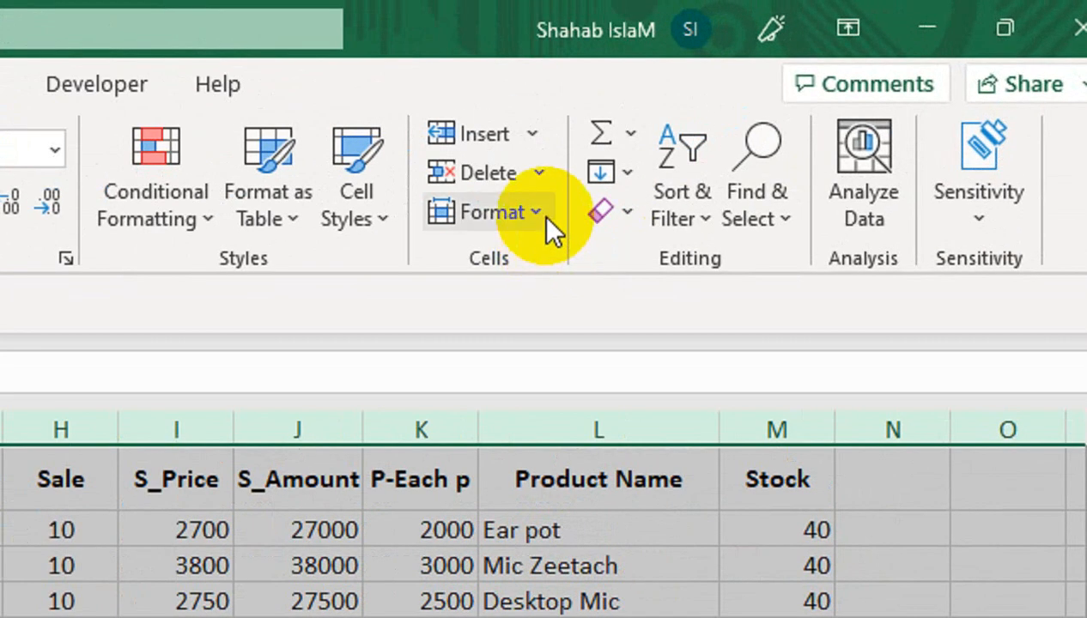
{"action": "left_click", "coordinate": [769, 106]}
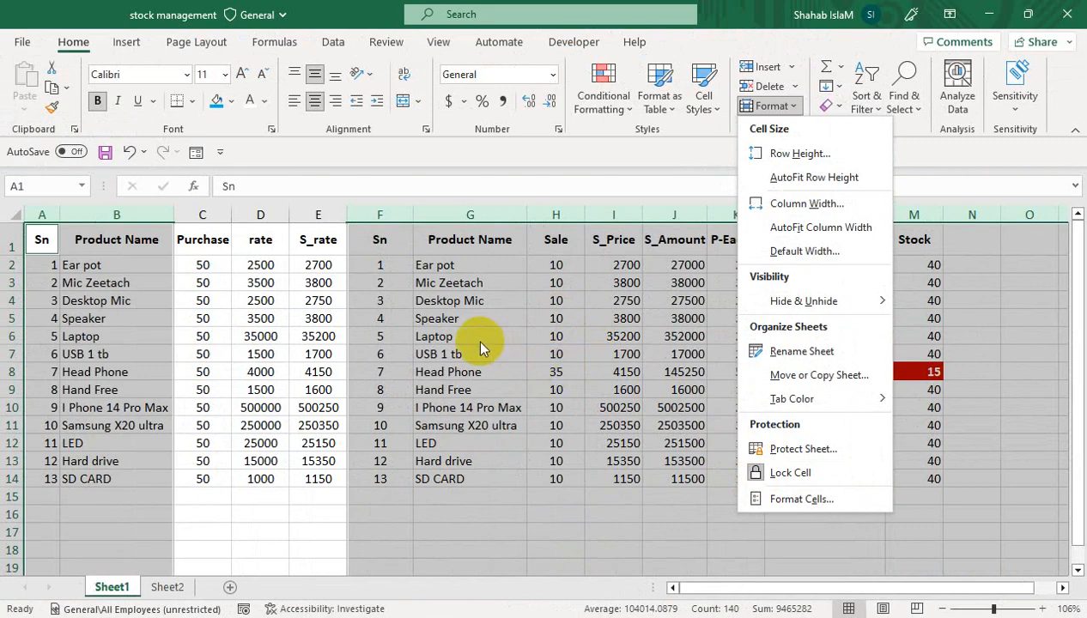
{"action": "left_click", "coordinate": [775, 473]}
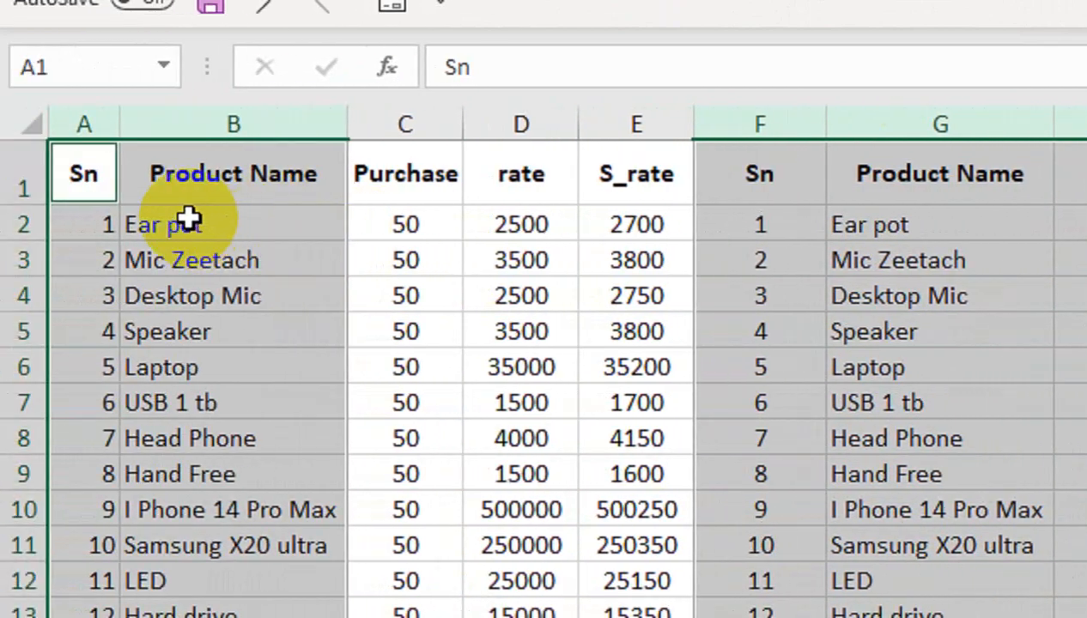
- Open sheet protection for the entire worksheet and disallow selecting locked cells, leaving only unlocked cells selectable
{"action": "left_click", "coordinate": [164, 190]}
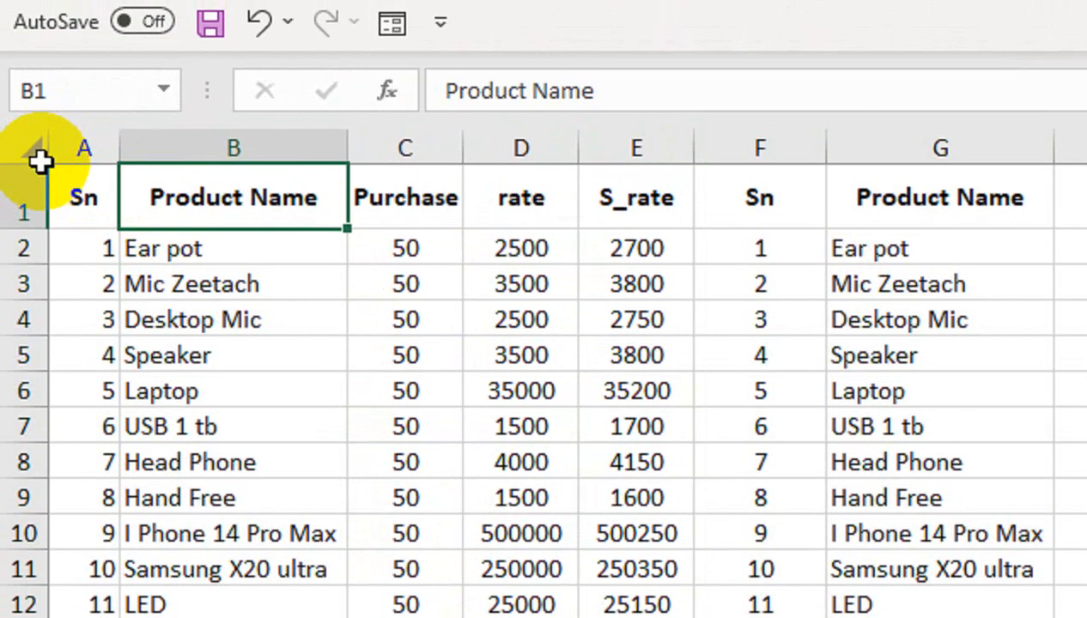
{"action": "left_click", "coordinate": [40, 133]}
{"action": "left_click", "coordinate": [737, 109]}
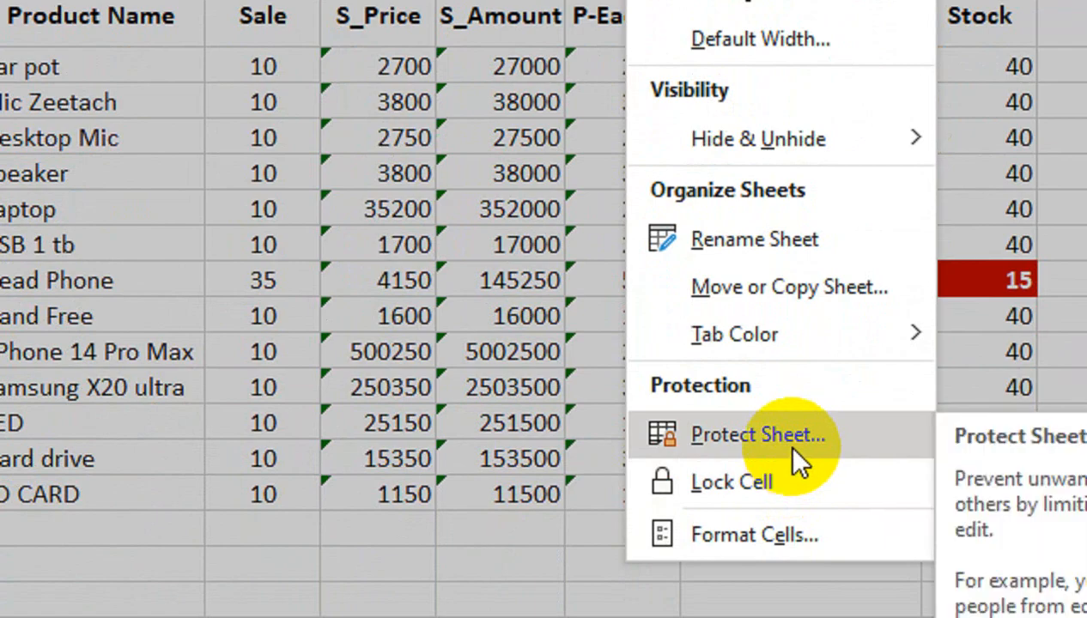
{"action": "left_click", "coordinate": [783, 442]}
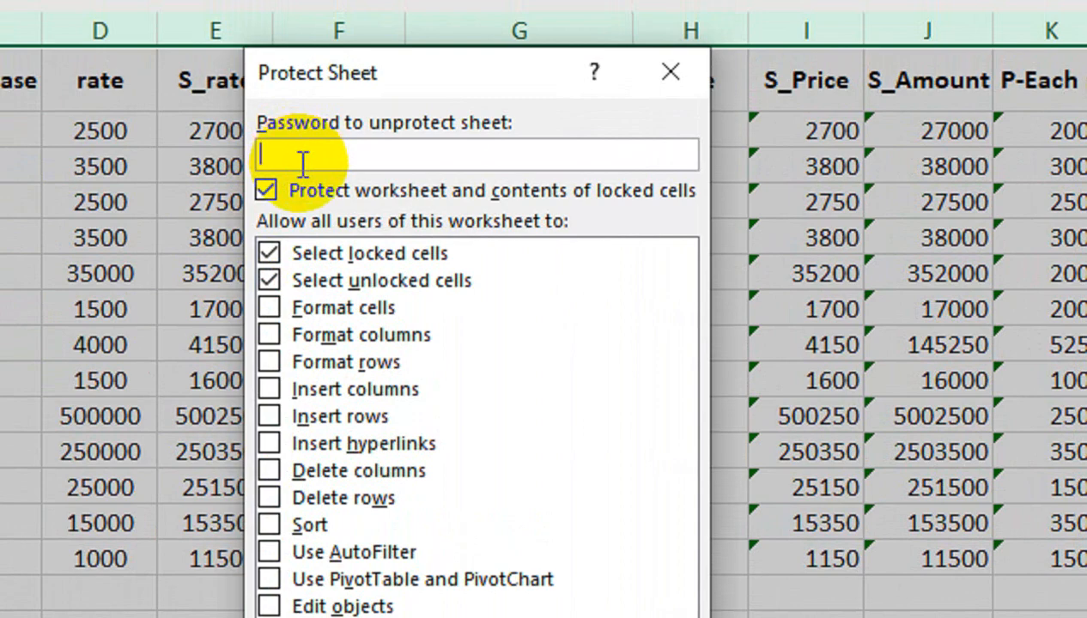
{"action": "left_click", "coordinate": [270, 251]}
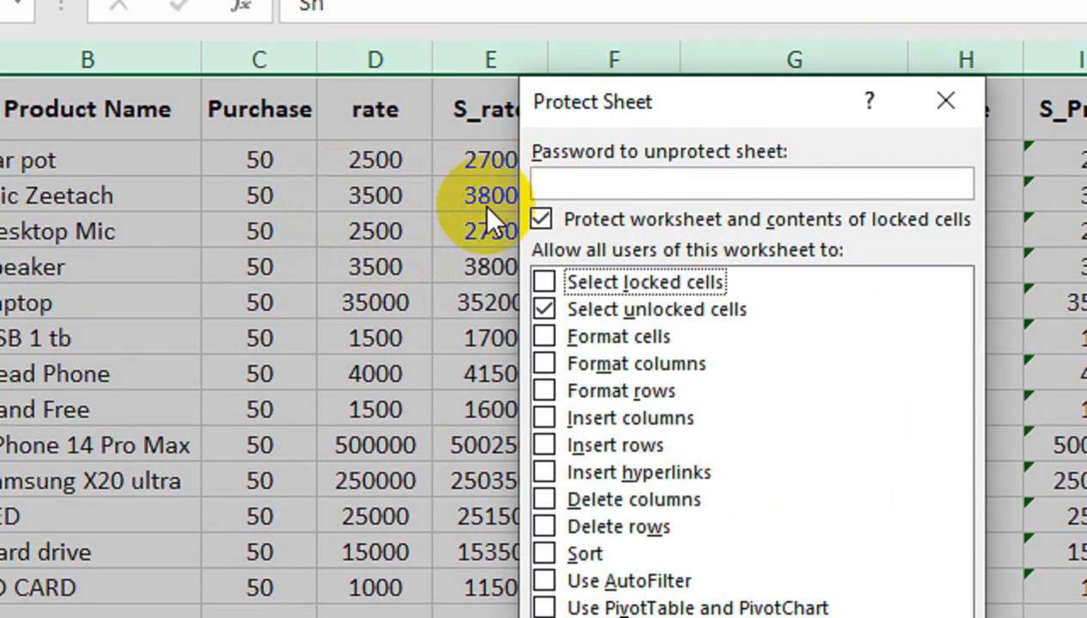
- Set a password to unprotect the sheet, re-enter it for confirmation and apply the protection
{"action": "left_click", "coordinate": [605, 179]}
{"action": "type", "text": "1"}
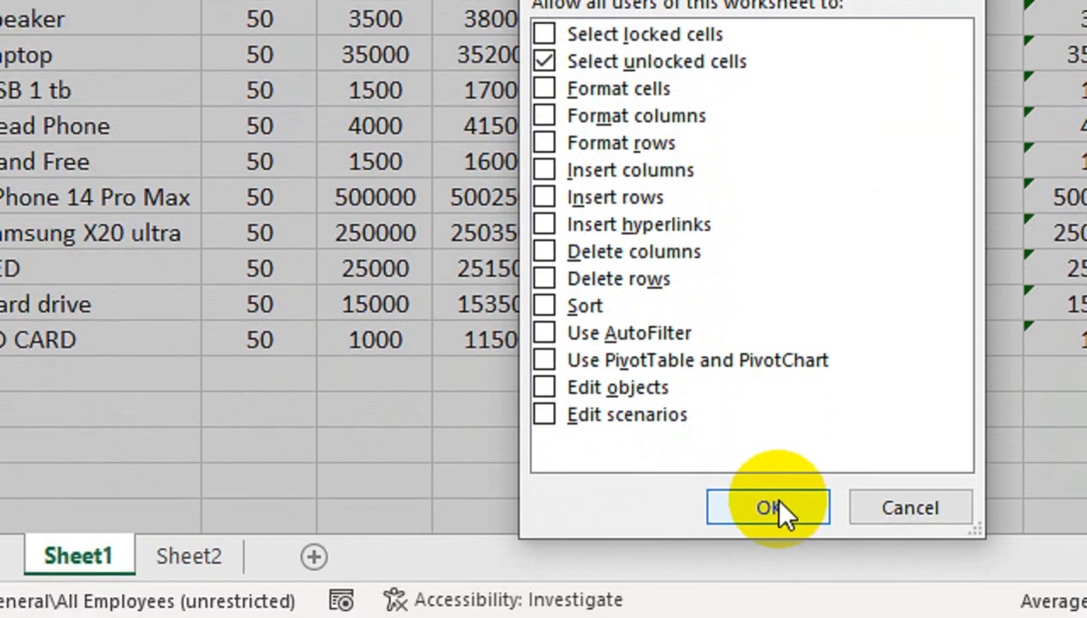
{"action": "left_click", "coordinate": [778, 501]}
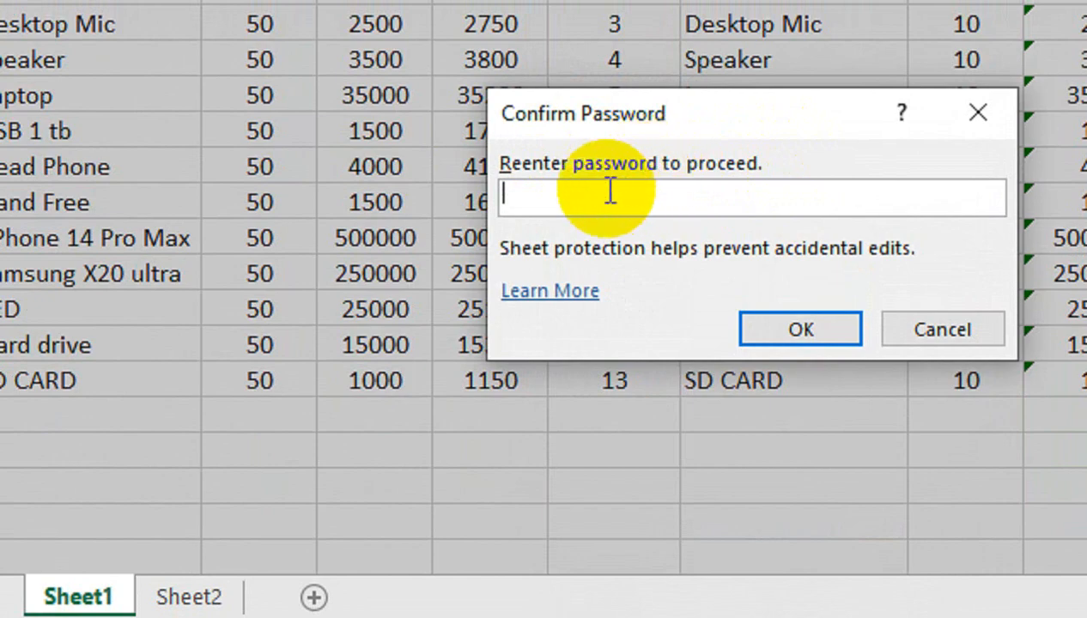
{"action": "type", "text": "1"}
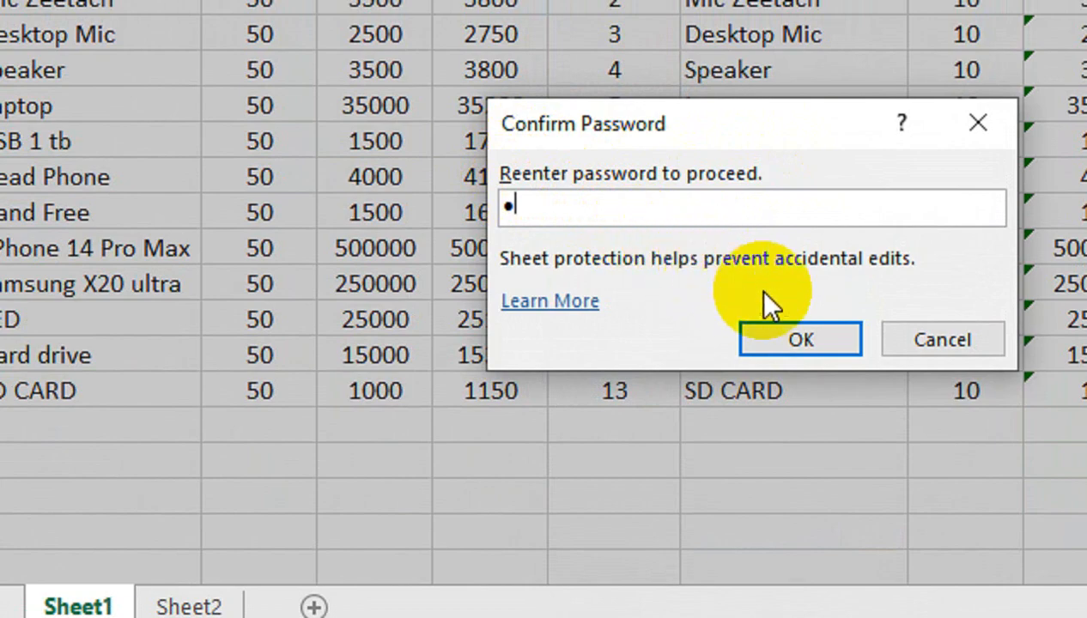
{"action": "left_click", "coordinate": [771, 352]}
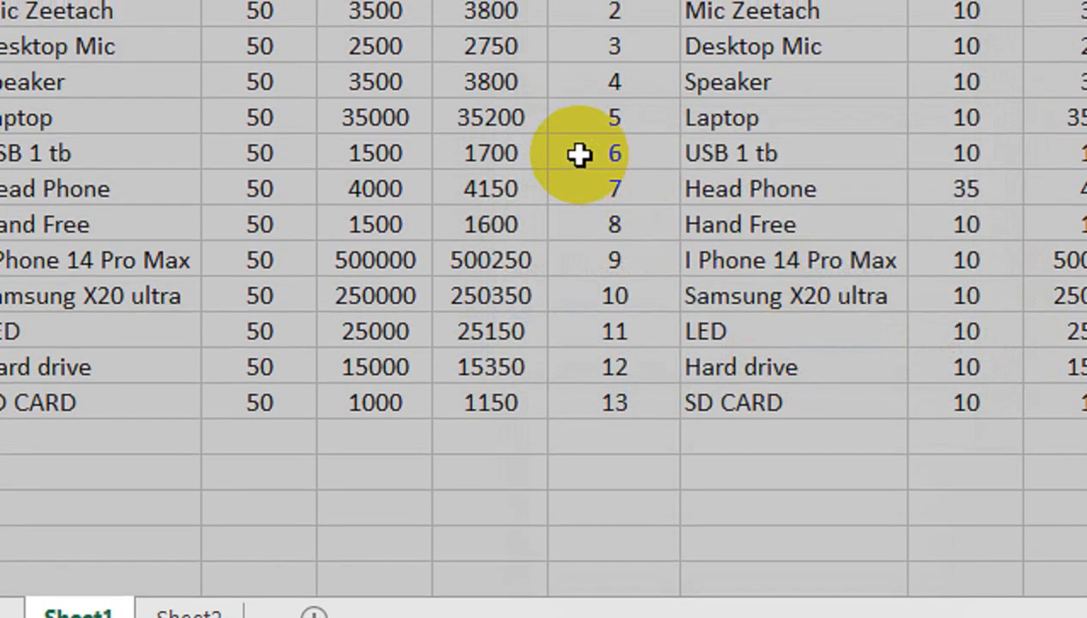
- Check which cells can be selected on the protected sheet, trying the serial number, product name and sale columns
{"action": "left_click", "coordinate": [582, 148]}
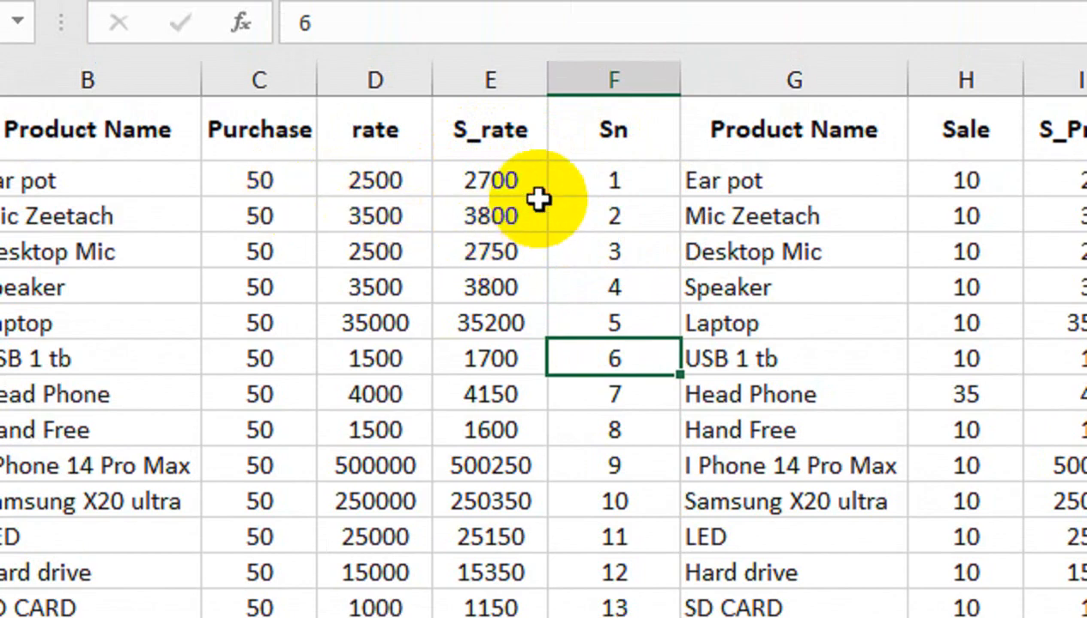
{"action": "left_click", "coordinate": [869, 432]}
{"action": "left_click", "coordinate": [560, 250]}
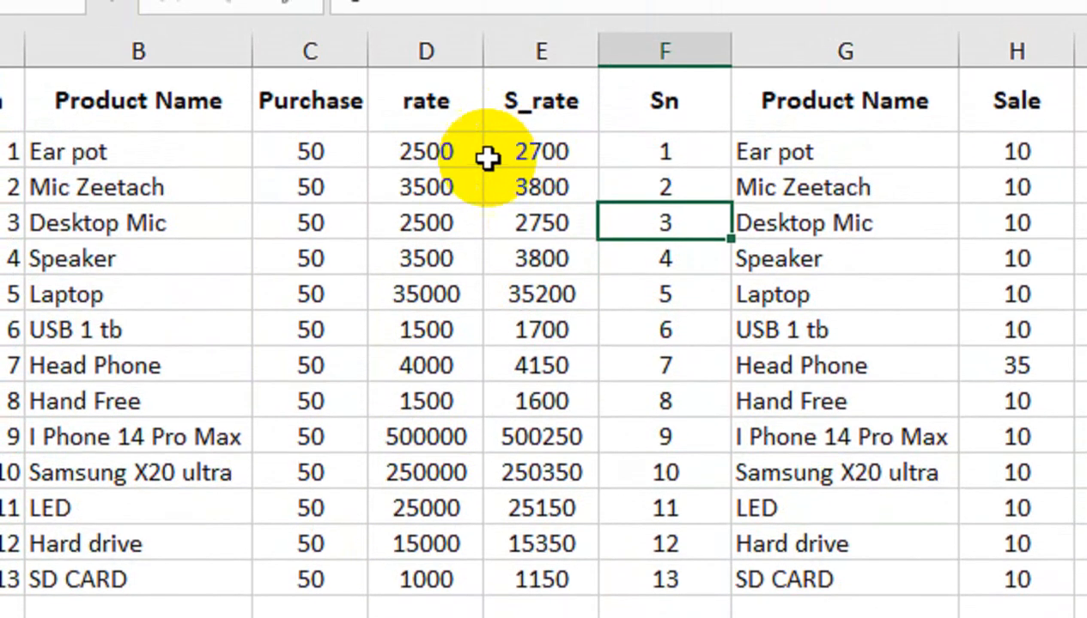
{"action": "left_click", "coordinate": [249, 162]}
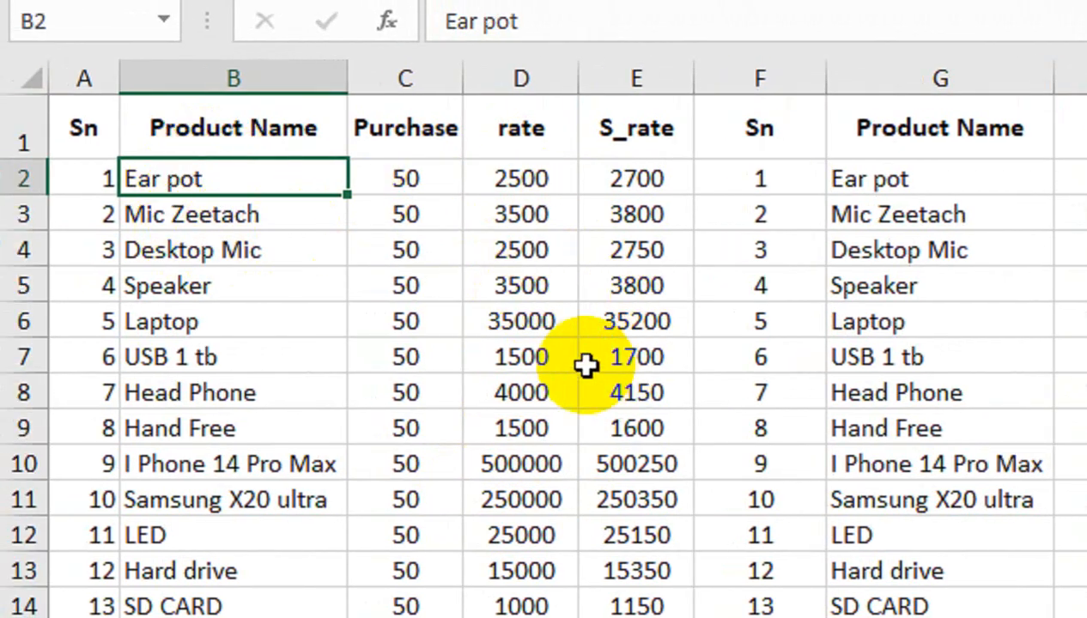
{"action": "left_click_drag", "start_coordinate": [202, 176], "coordinate": [206, 617]}
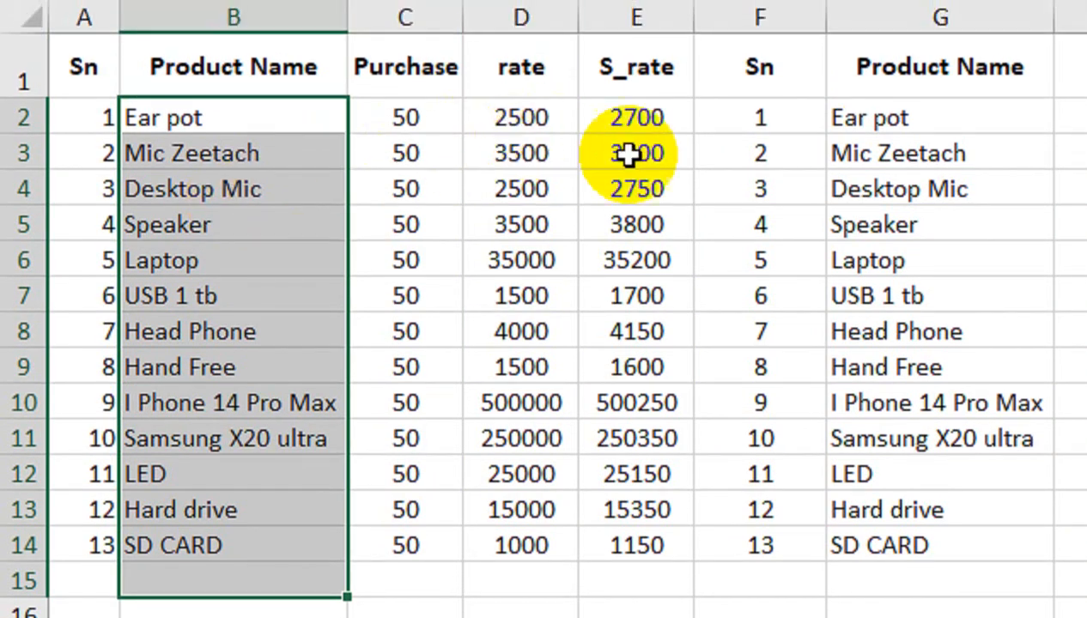
{"action": "left_click", "coordinate": [760, 78]}
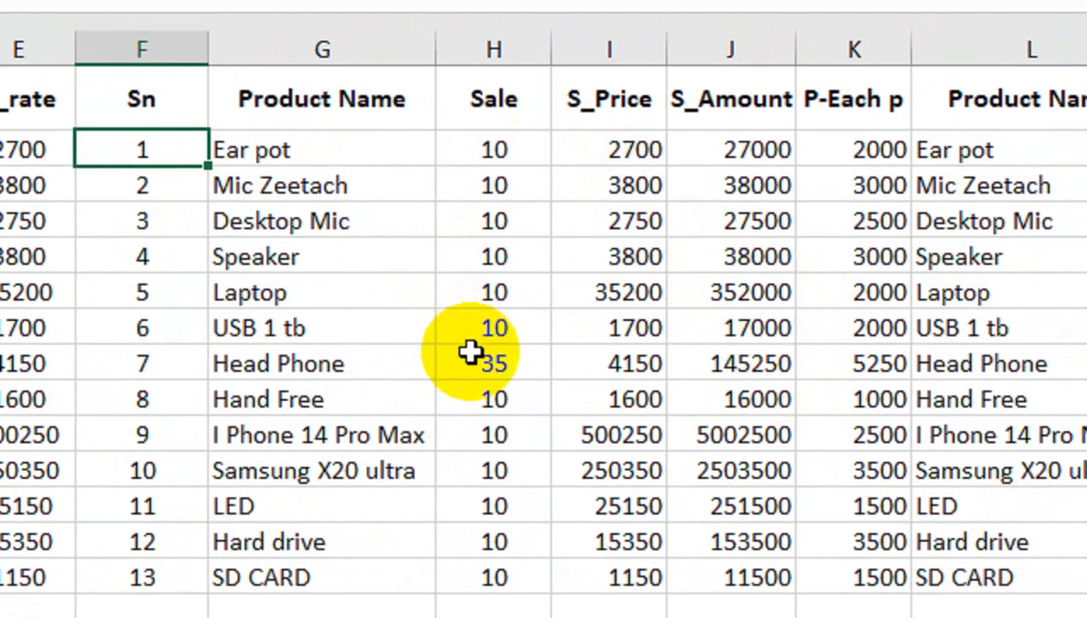
{"action": "left_click", "coordinate": [474, 319]}
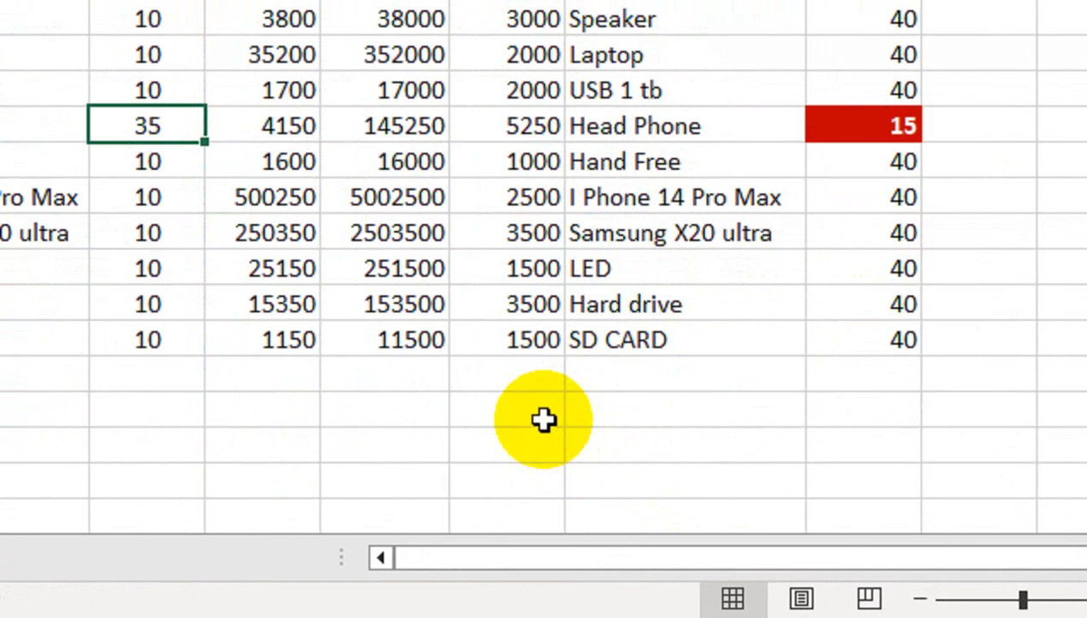
{"action": "left_click", "coordinate": [746, 498]}
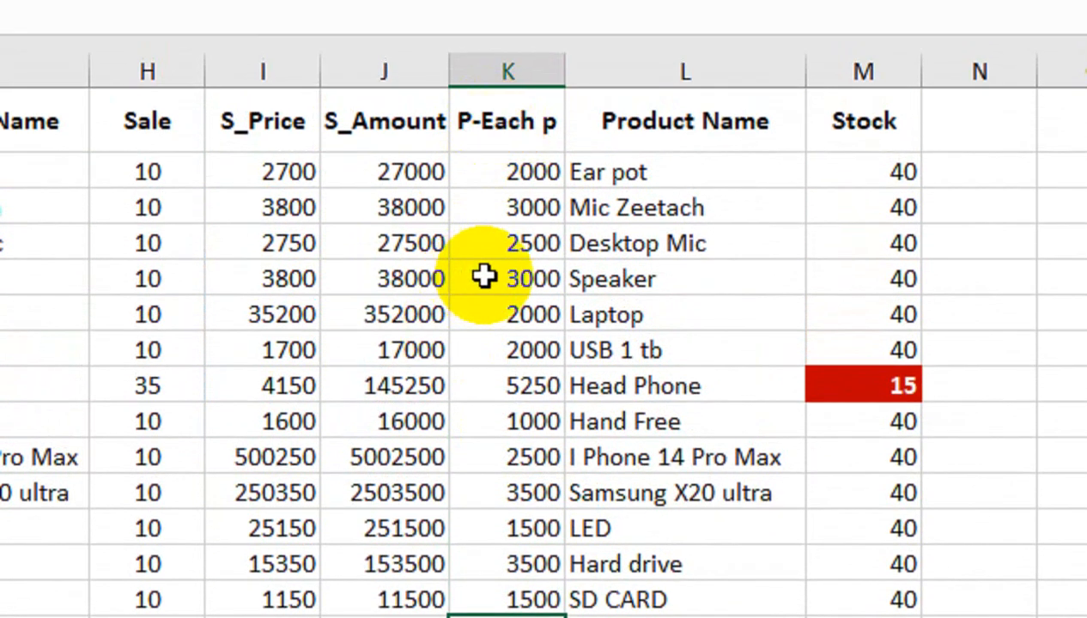
- Total the P-Each p column in O2 with =SUM(K:K)
{"action": "left_click", "coordinate": [934, 165]}
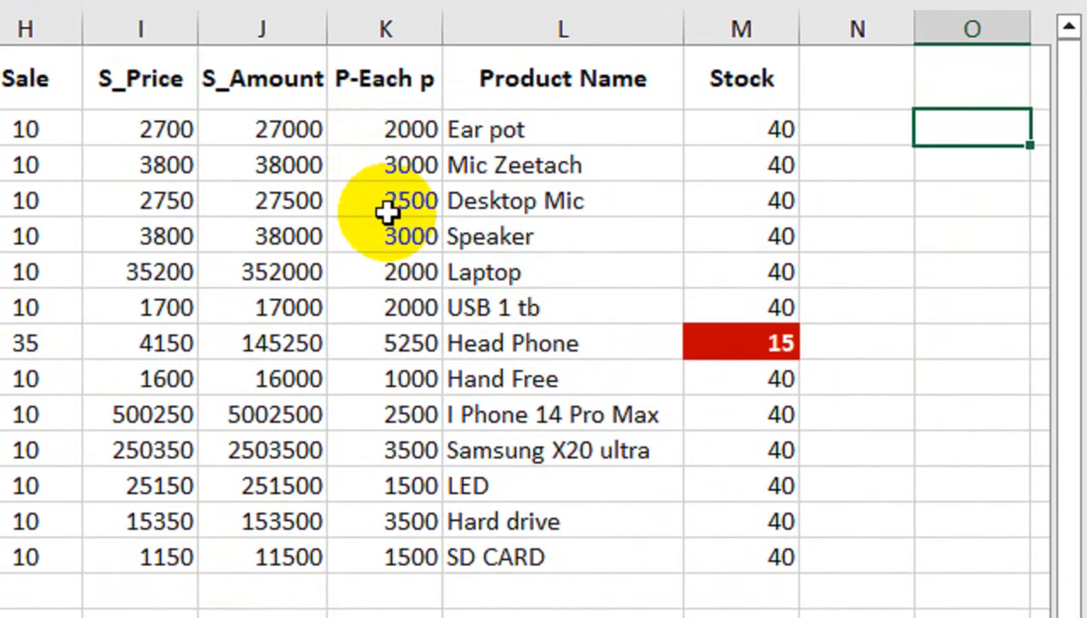
{"action": "type", "text": "=sum"}
{"action": "key", "text": "Tab"}
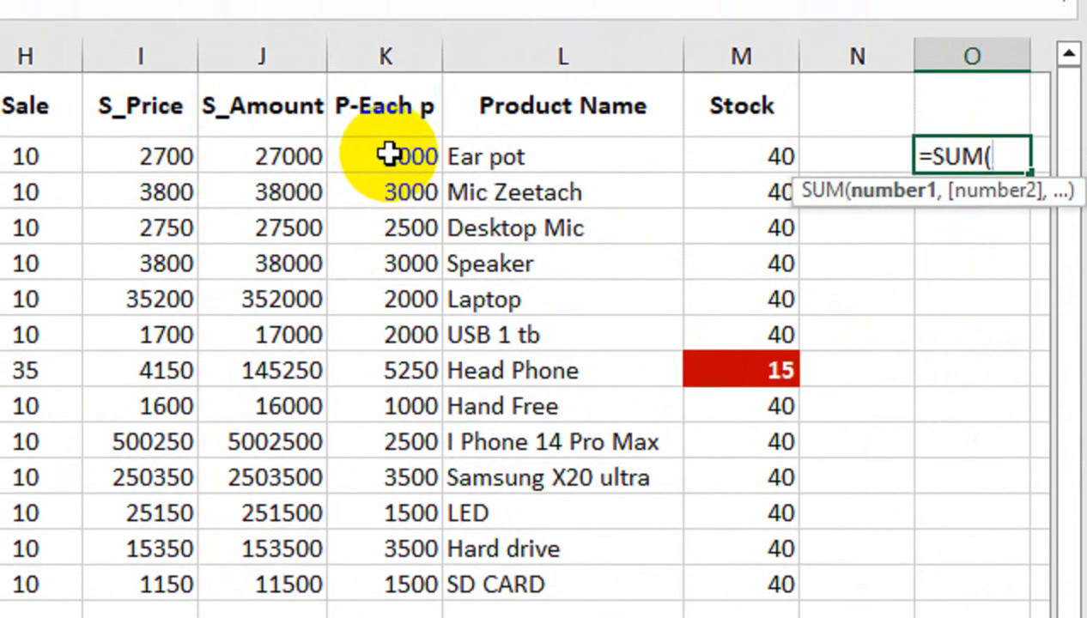
{"action": "left_click_drag", "start_coordinate": [389, 155], "coordinate": [396, 581]}
{"action": "left_click", "coordinate": [425, 55]}
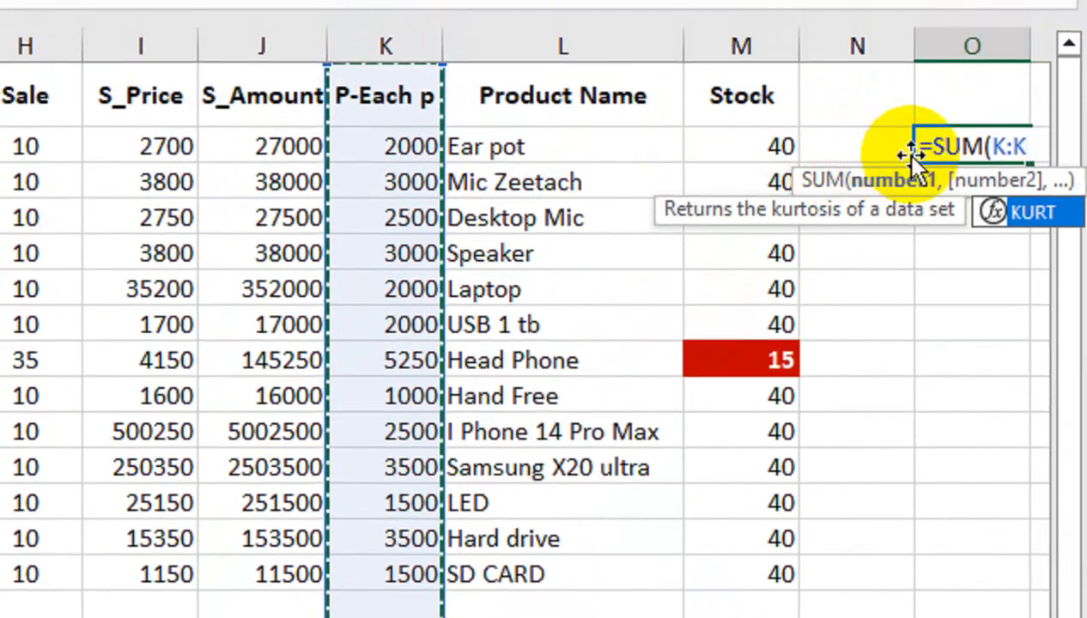
{"action": "type", "text": ")"}
{"action": "key", "text": "Return"}
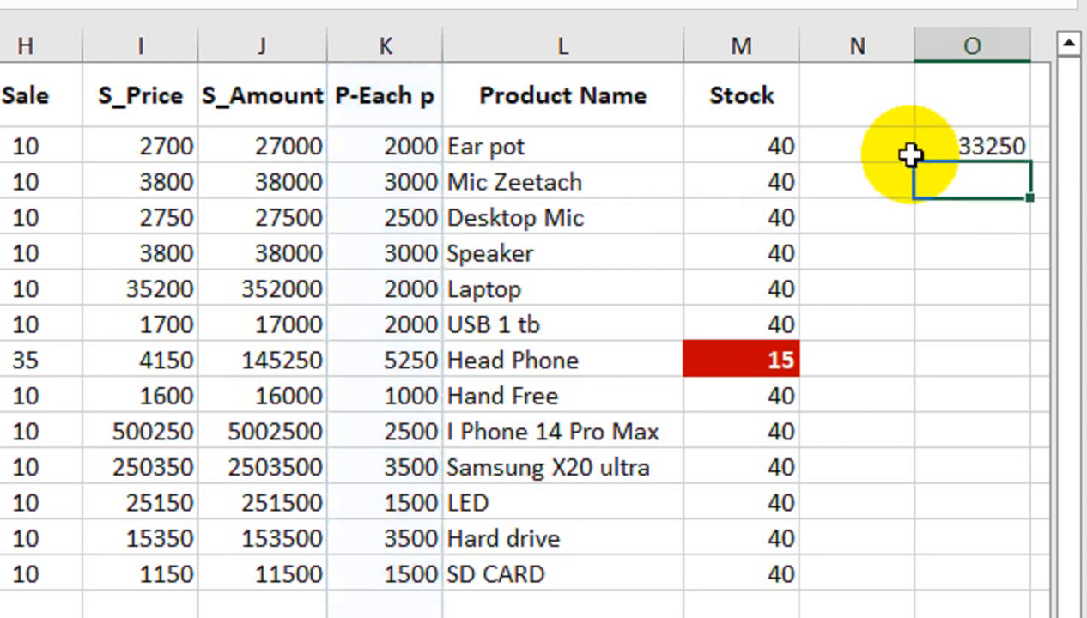
- Label the profit total by entering T-P in O1
{"action": "left_click", "coordinate": [964, 110]}
{"action": "type", "text": "t"}
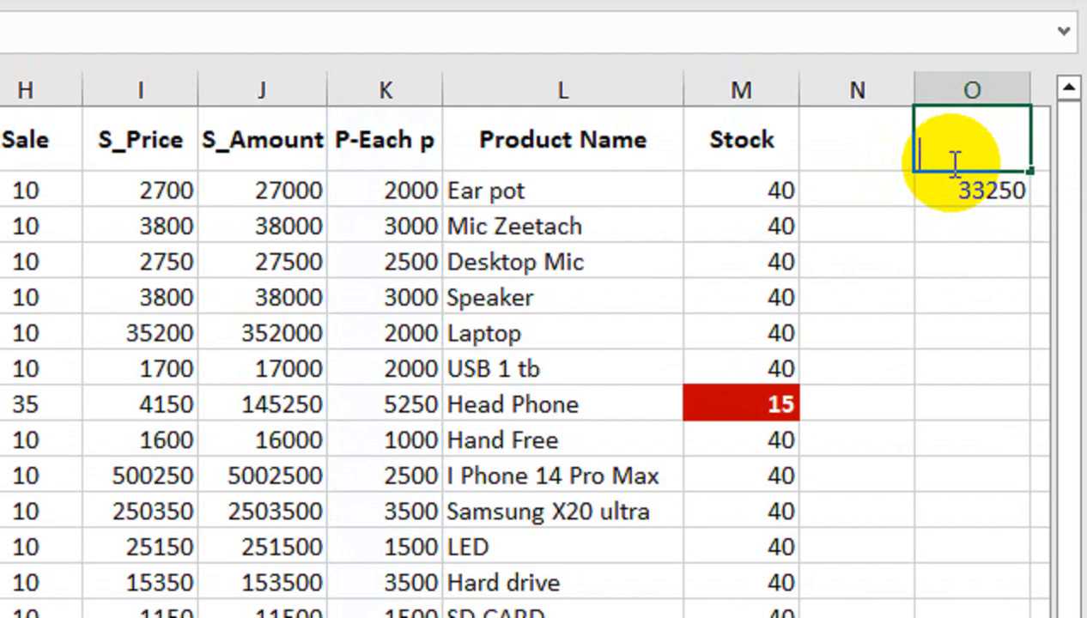
{"action": "type", "text": "P"}
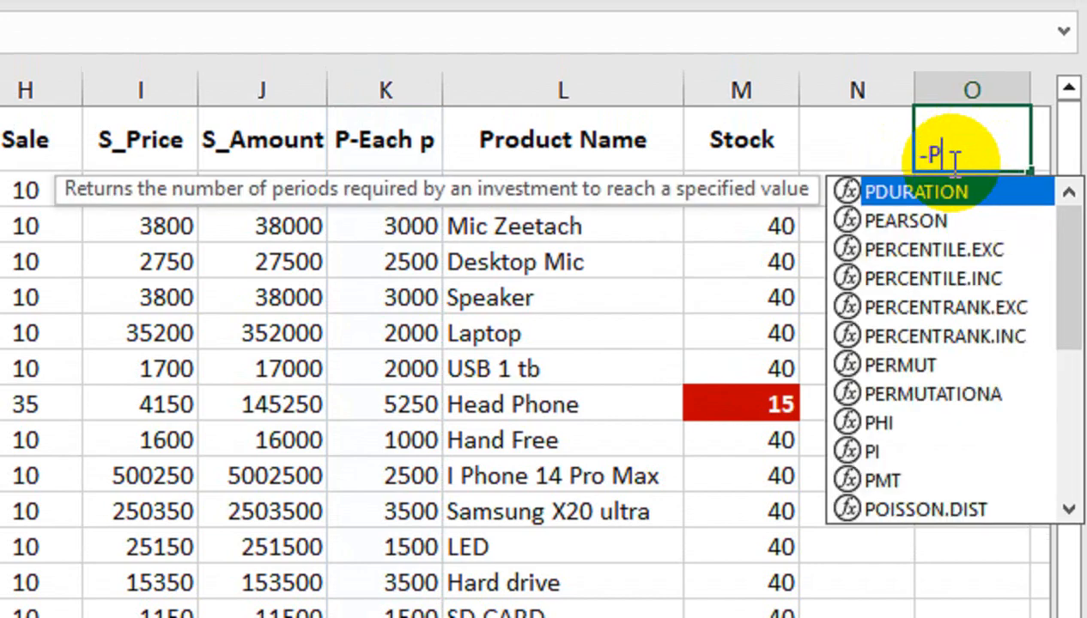
{"action": "key", "text": "BackSpace"}
{"action": "key", "text": "BackSpace"}
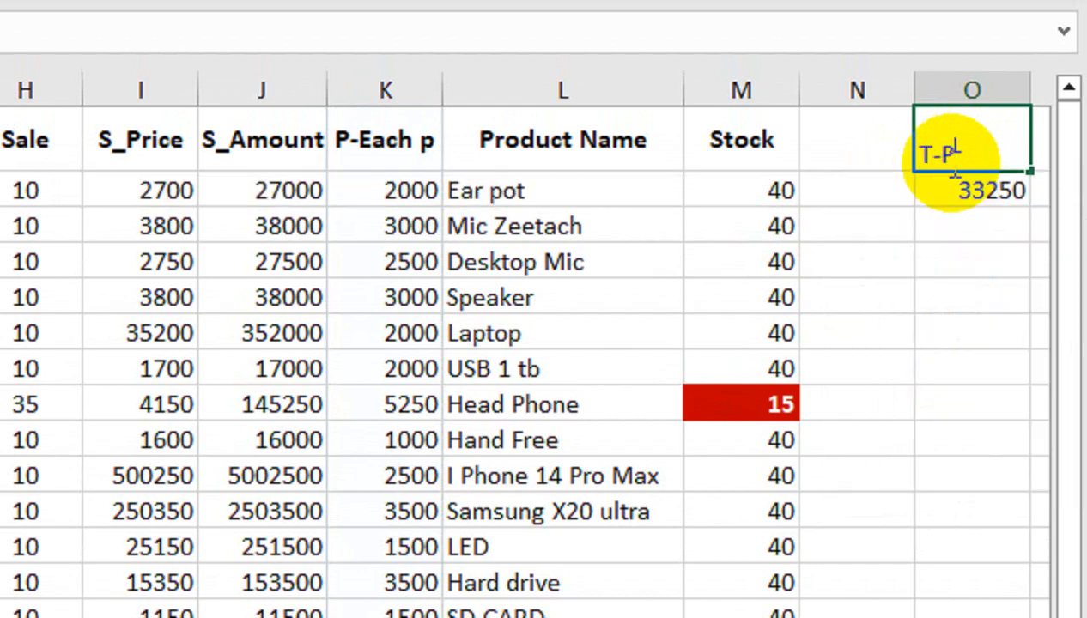
{"action": "key", "text": "Return"}
- Enter the label T-S in O3 and total the S_Amount column in O4 with =SUM(J:J)
{"action": "left_click", "coordinate": [947, 235]}
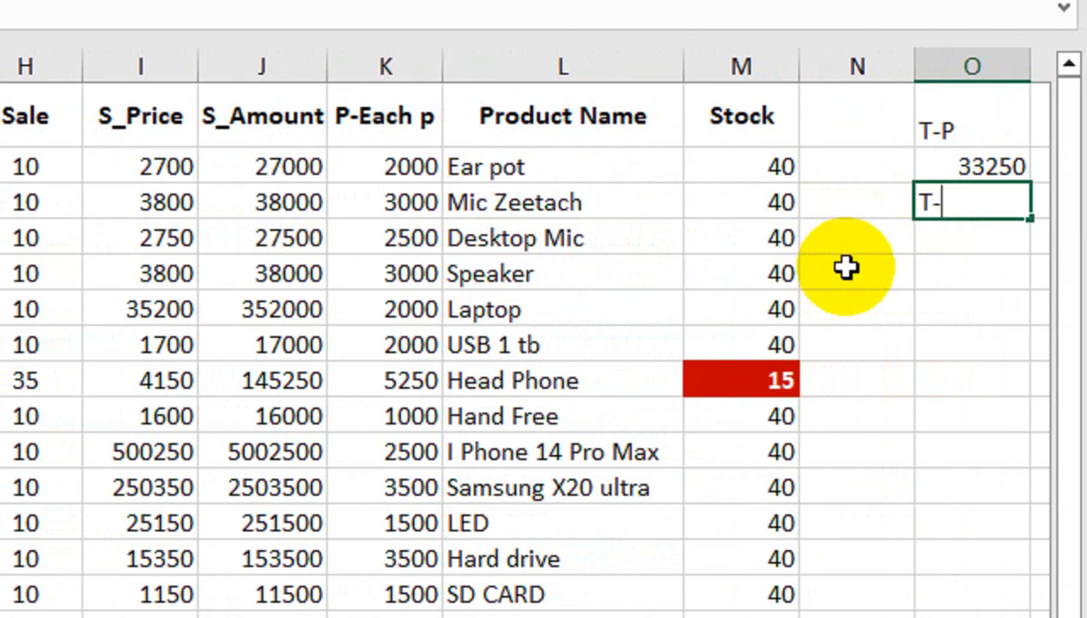
{"action": "left_click", "coordinate": [970, 238]}
{"action": "type", "text": "=SU"}
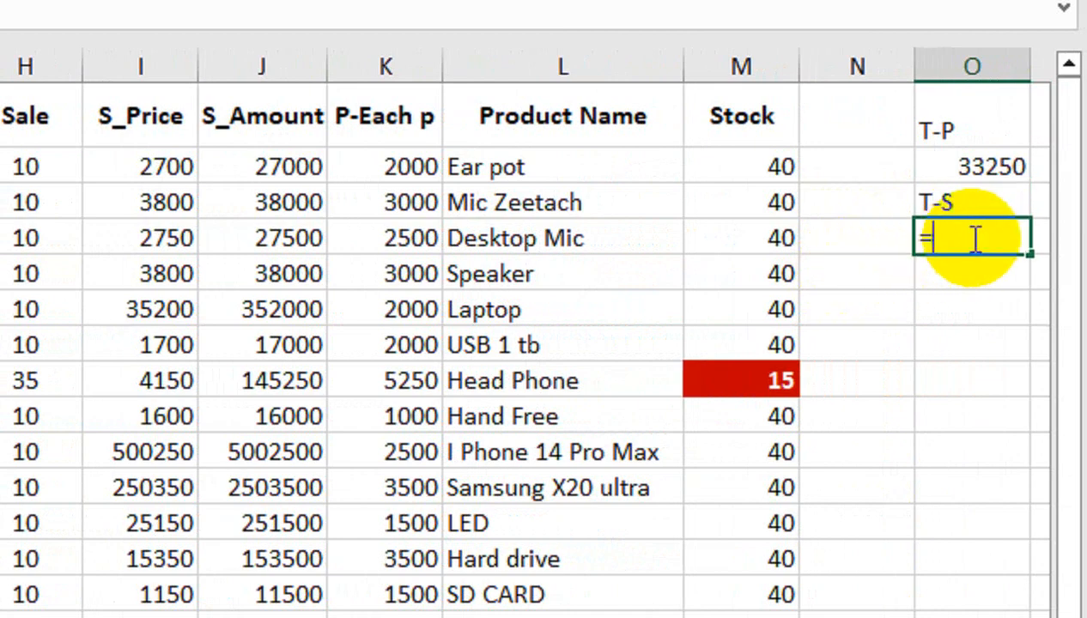
{"action": "type", "text": "M("}
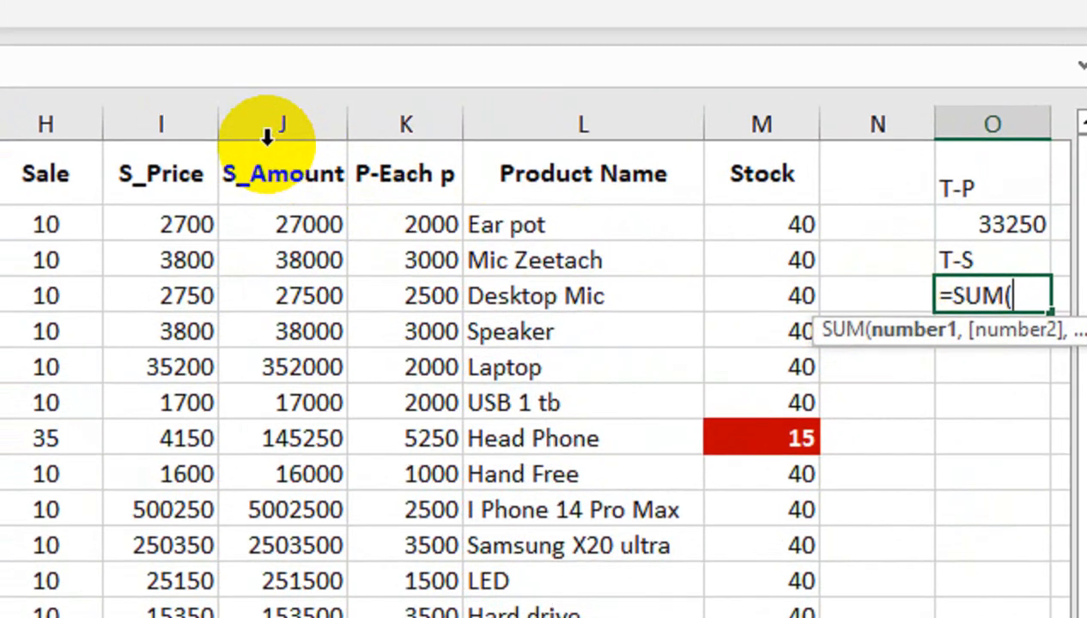
{"action": "left_click", "coordinate": [245, 66]}
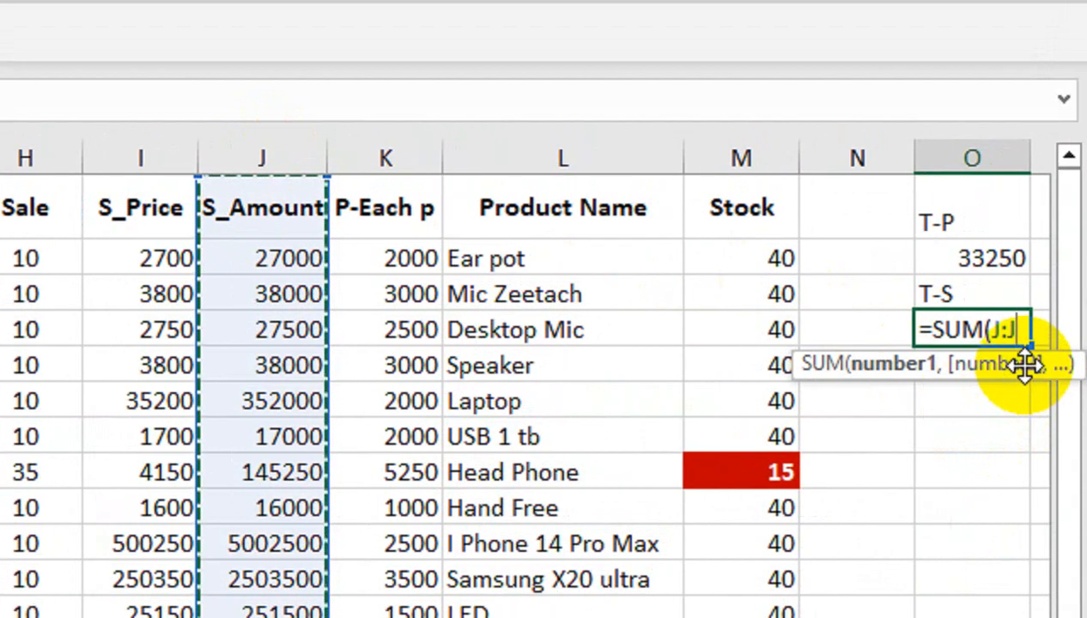
{"action": "type", "text": ")"}
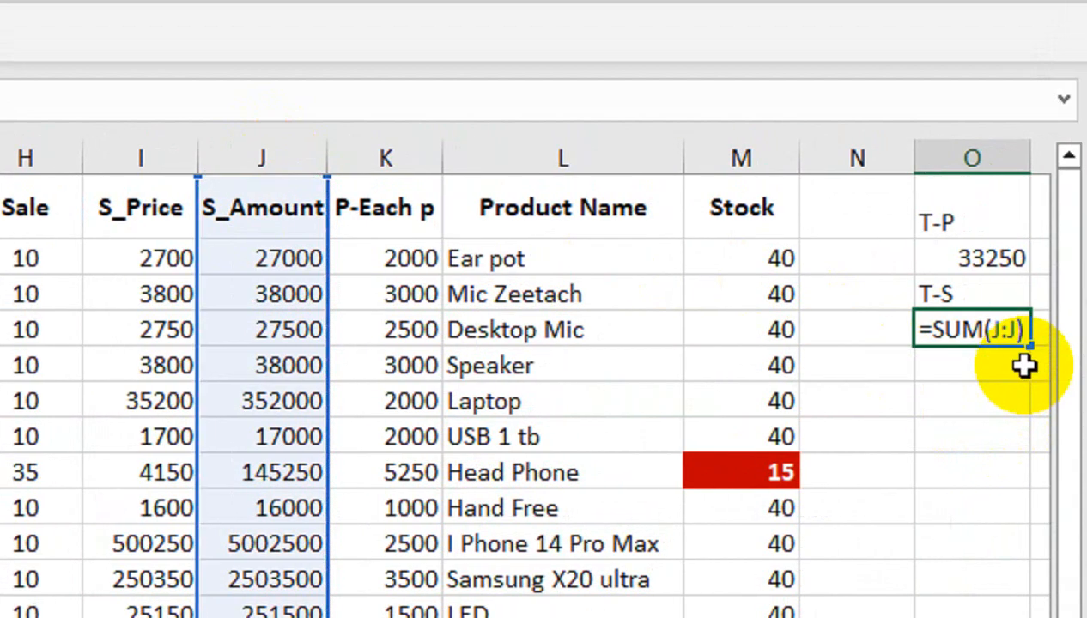
{"action": "key", "text": "Return"}
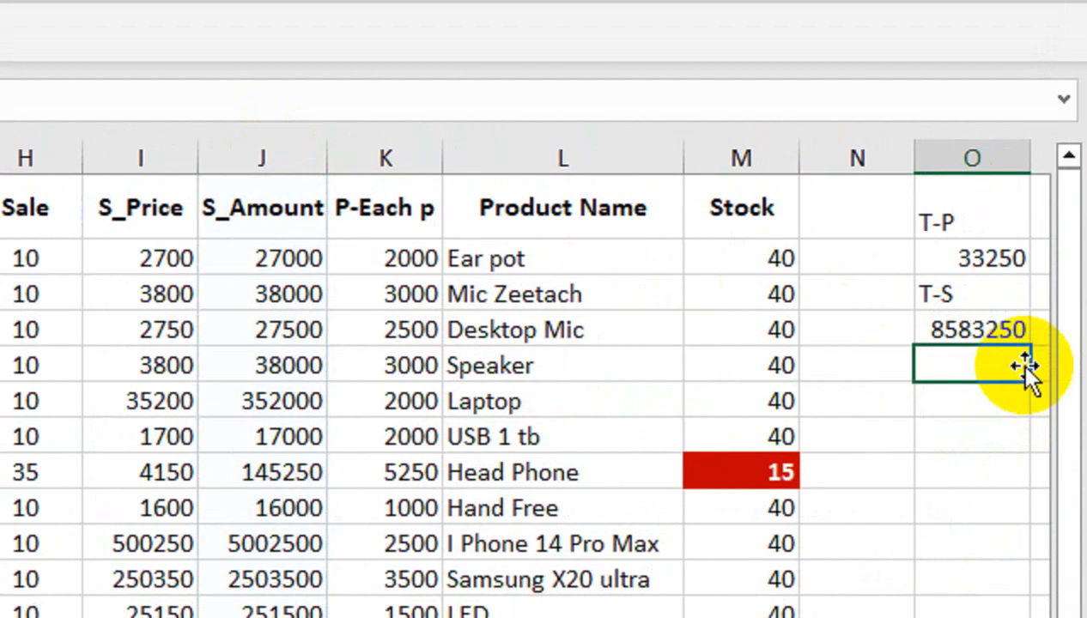
- Add a sales entry in row 15 with serial number 14 and product name Laptop
{"action": "left_click", "coordinate": [947, 331]}
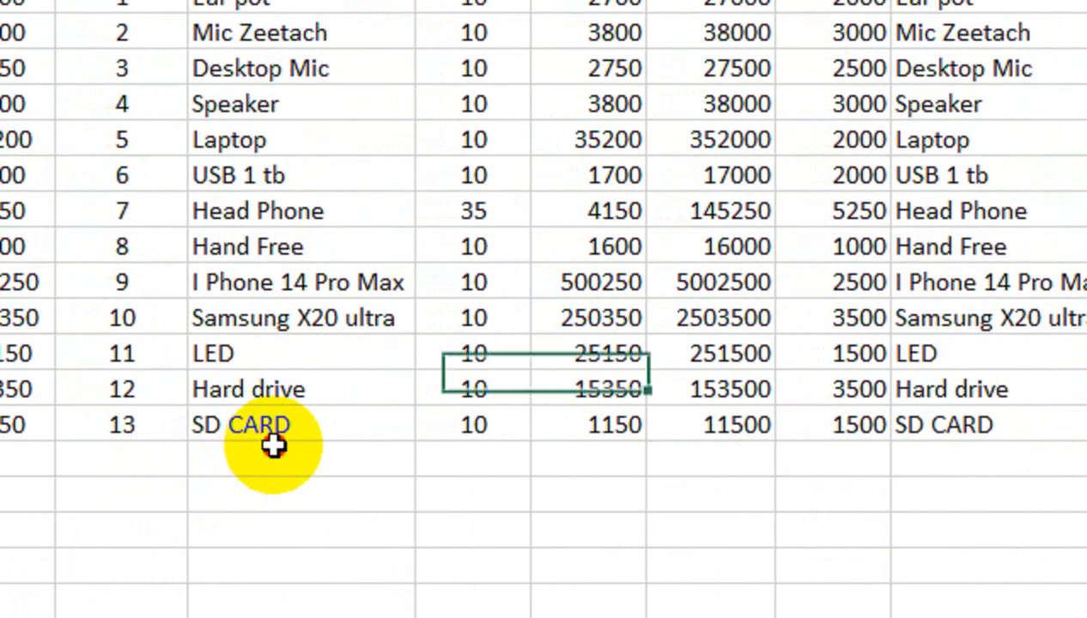
{"action": "left_click", "coordinate": [255, 452]}
{"action": "type", "text": "14"}
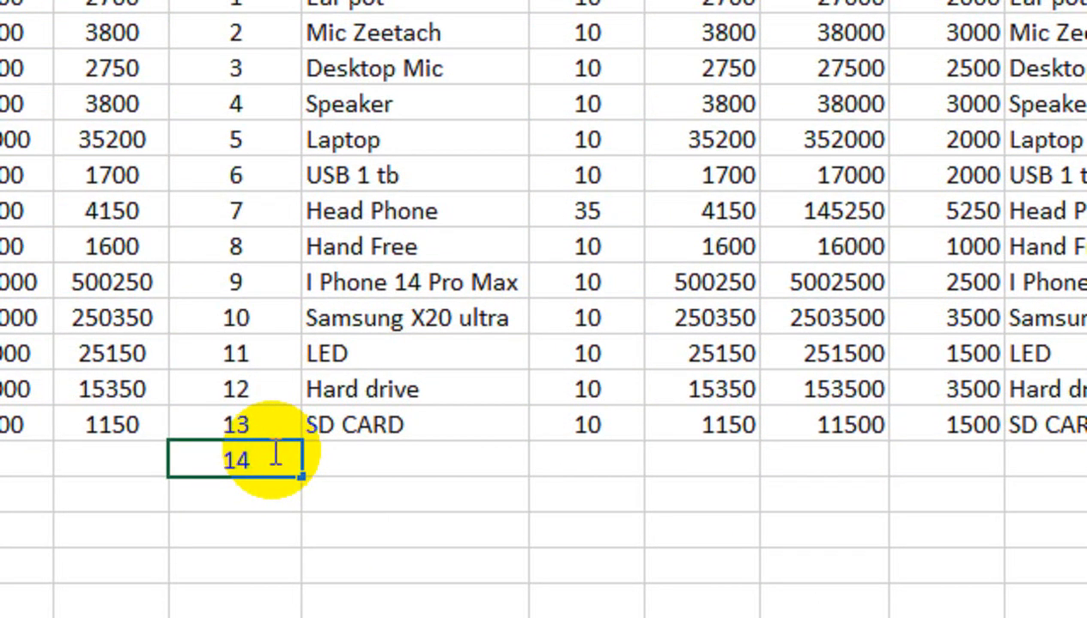
{"action": "key", "text": "Tab"}
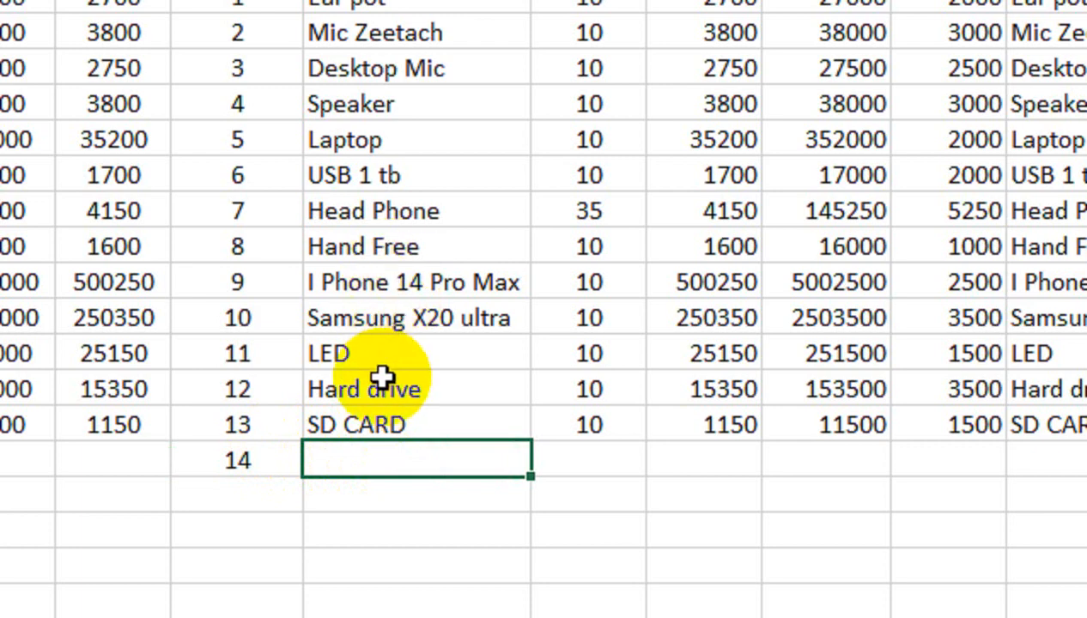
{"action": "type", "text": "laptop"}
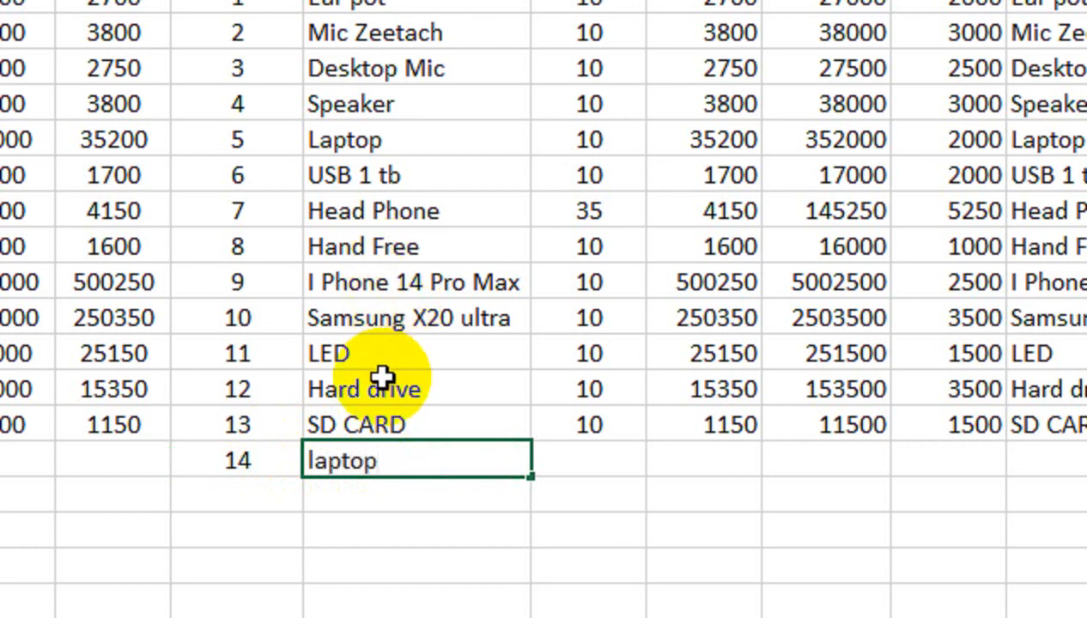
{"action": "type", "text": "laptop"}
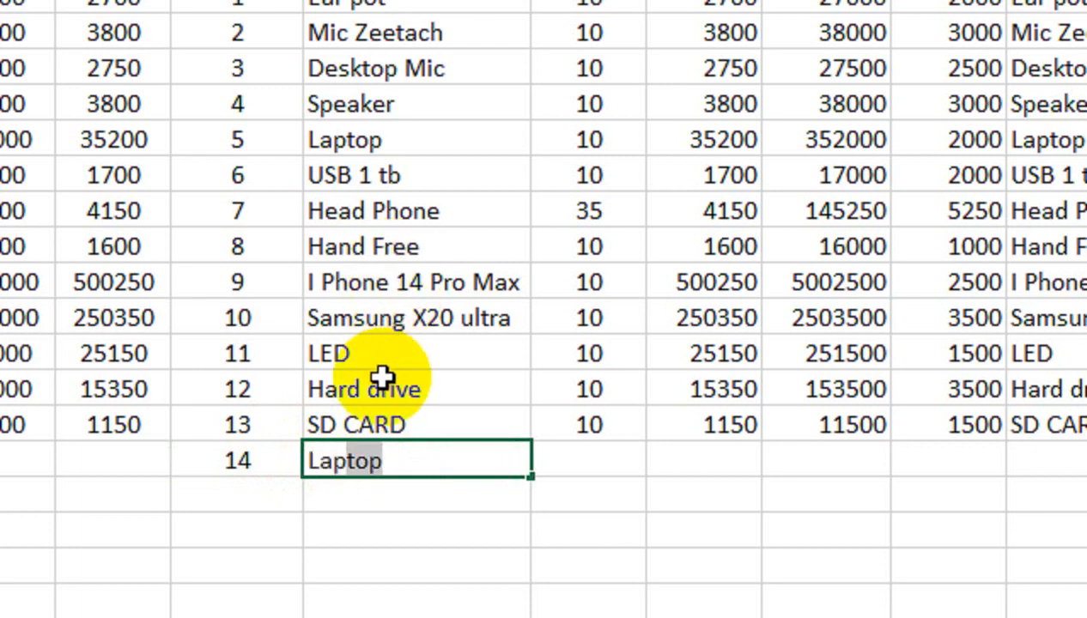
{"action": "key", "text": "Tab"}
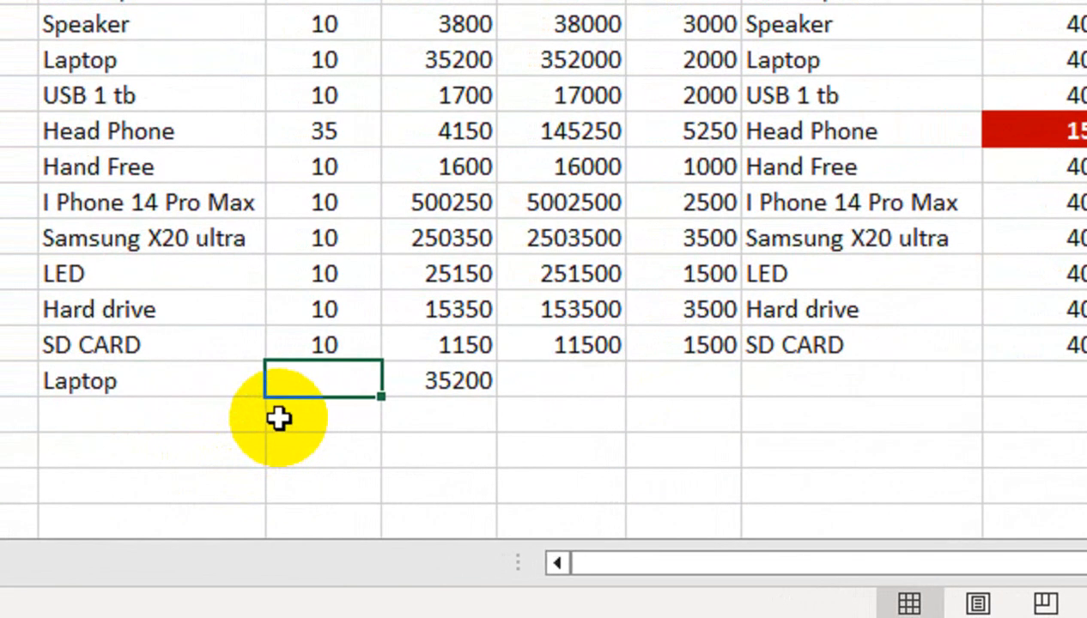
- Enter 10 as the sale quantity of the new Laptop row, and replace it with 25
{"action": "type", "text": "1"}
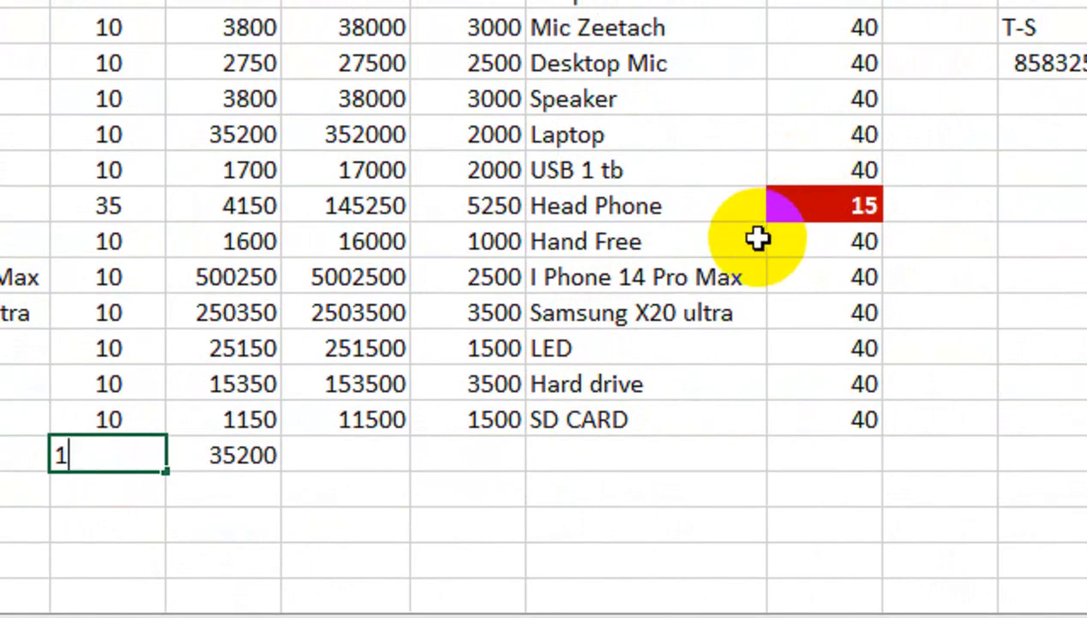
{"action": "type", "text": "0"}
{"action": "key", "text": "Return"}
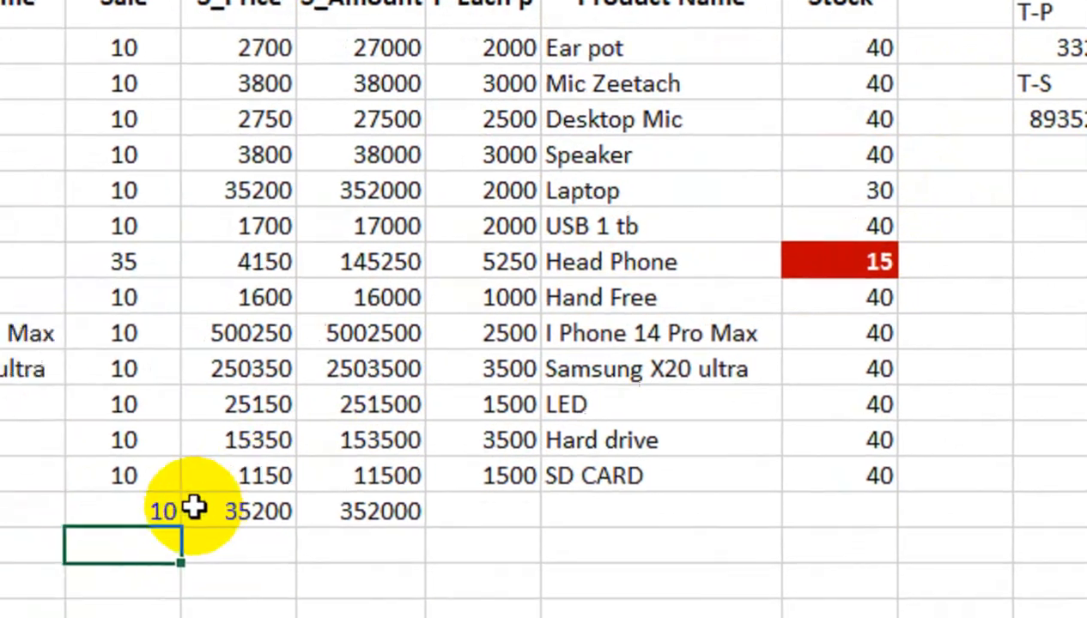
{"action": "left_click", "coordinate": [70, 563]}
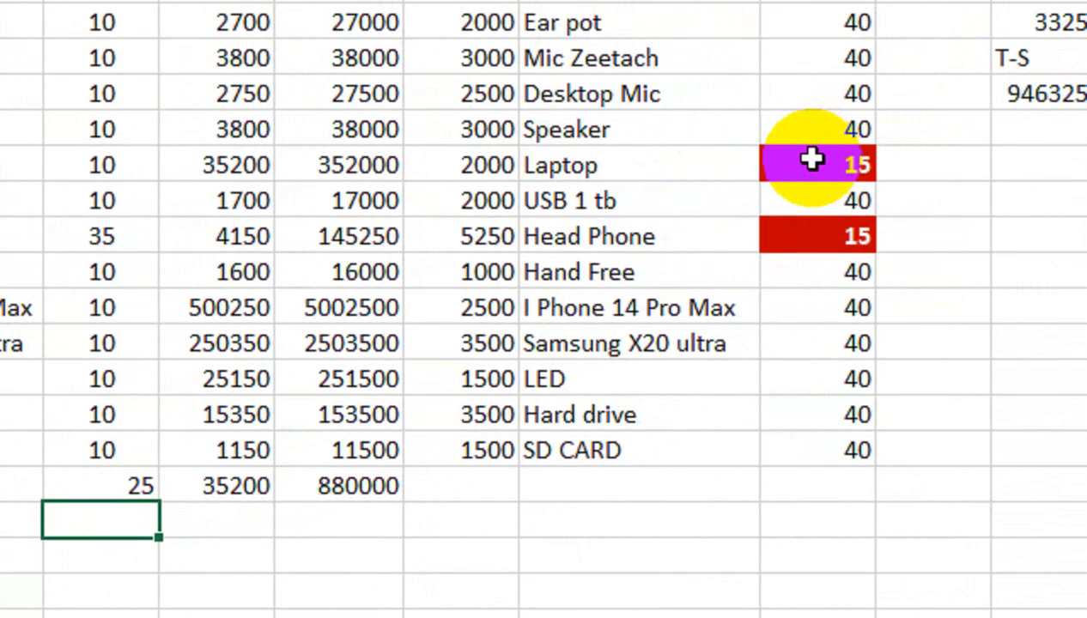
- Try to copy the formatting of the Hard drive sale quantity onto the new Laptop sale quantity in H15
{"action": "left_click", "coordinate": [243, 115]}
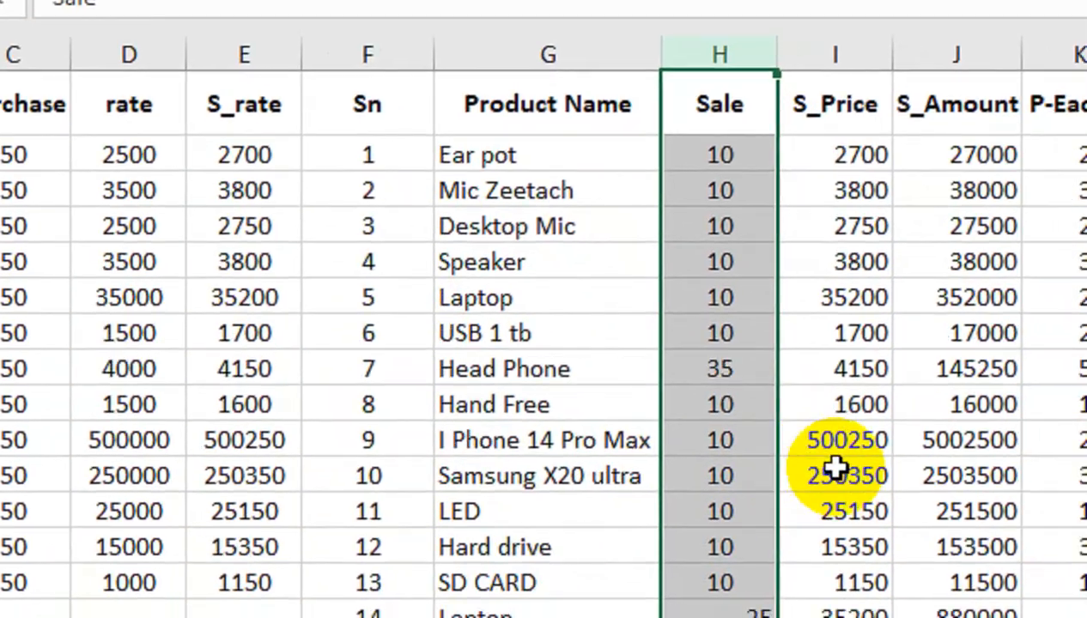
{"action": "left_click", "coordinate": [844, 511]}
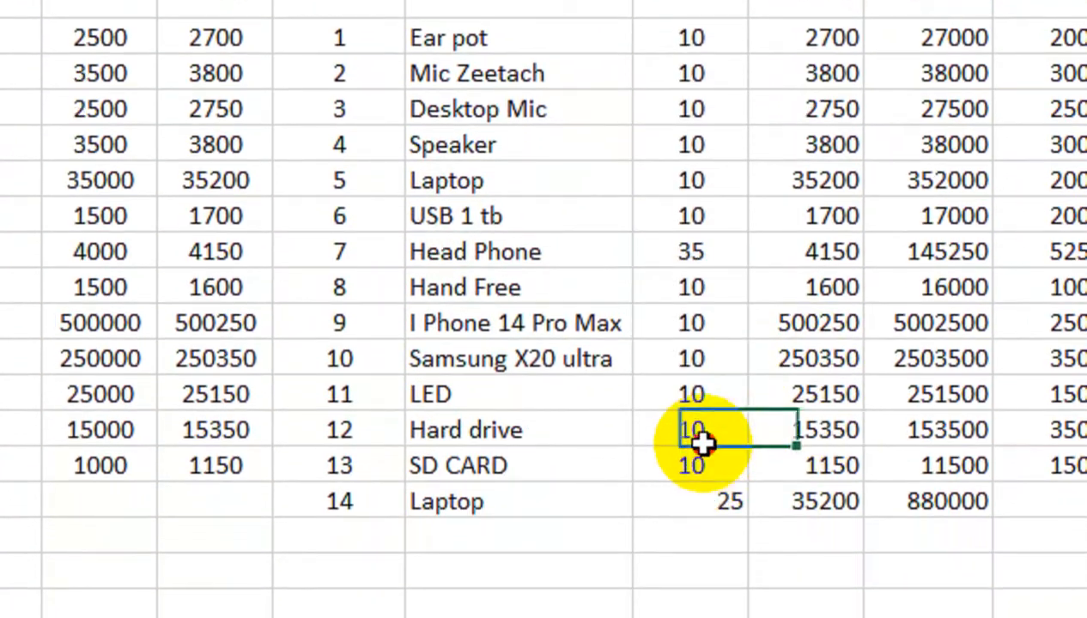
{"action": "left_click", "coordinate": [702, 461]}
{"action": "left_click", "coordinate": [101, 149]}
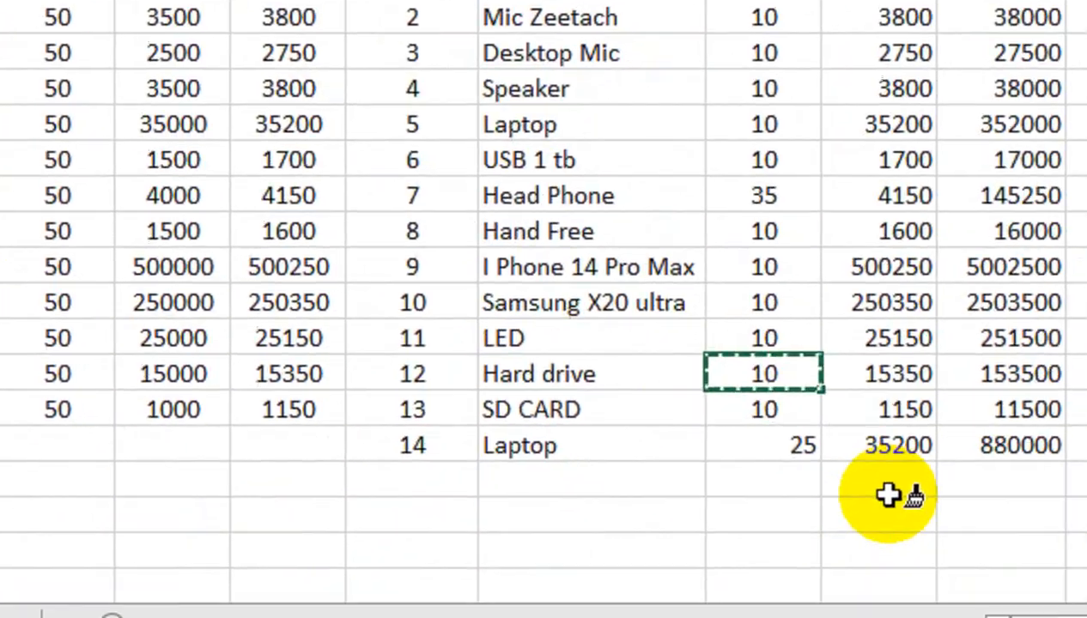
{"action": "left_click", "coordinate": [756, 444]}
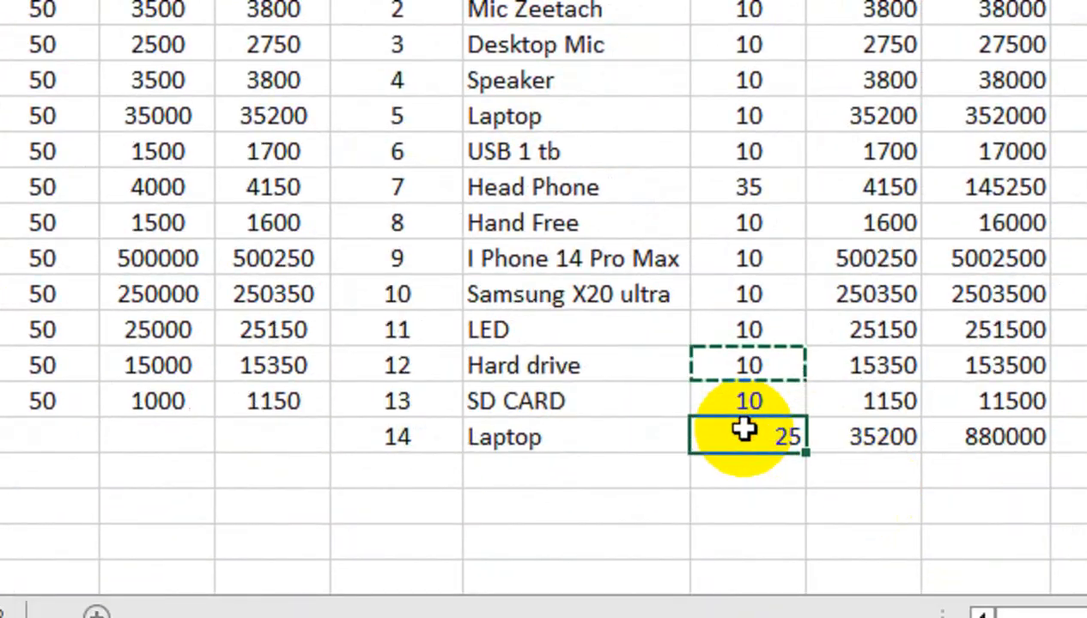
{"action": "left_click", "coordinate": [885, 373]}
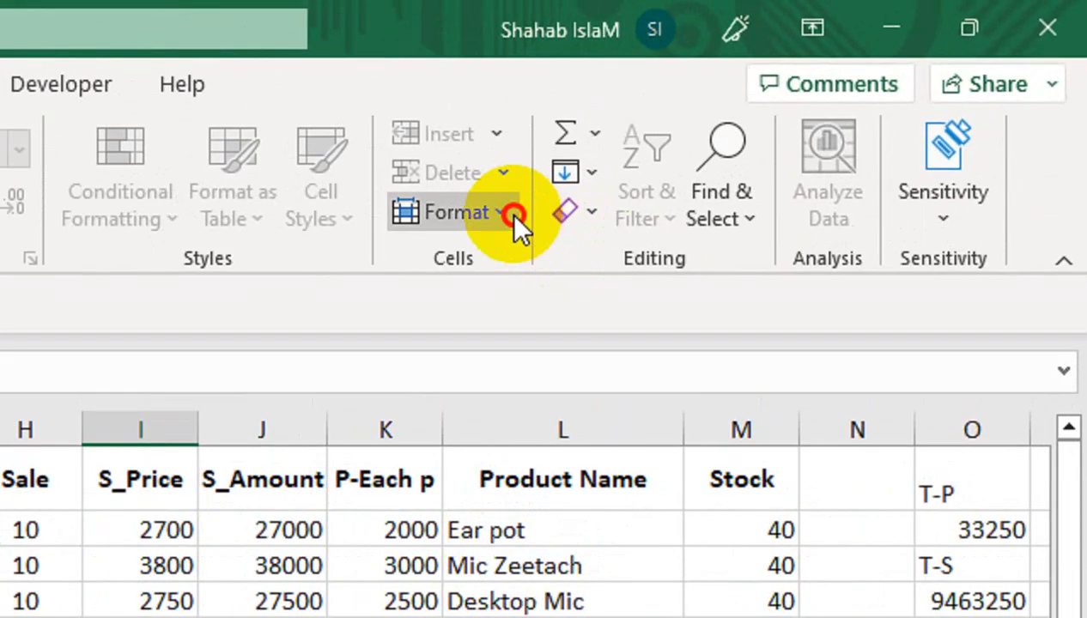
- Unprotect the sheet by entering its protection password
{"action": "left_click", "coordinate": [790, 107]}
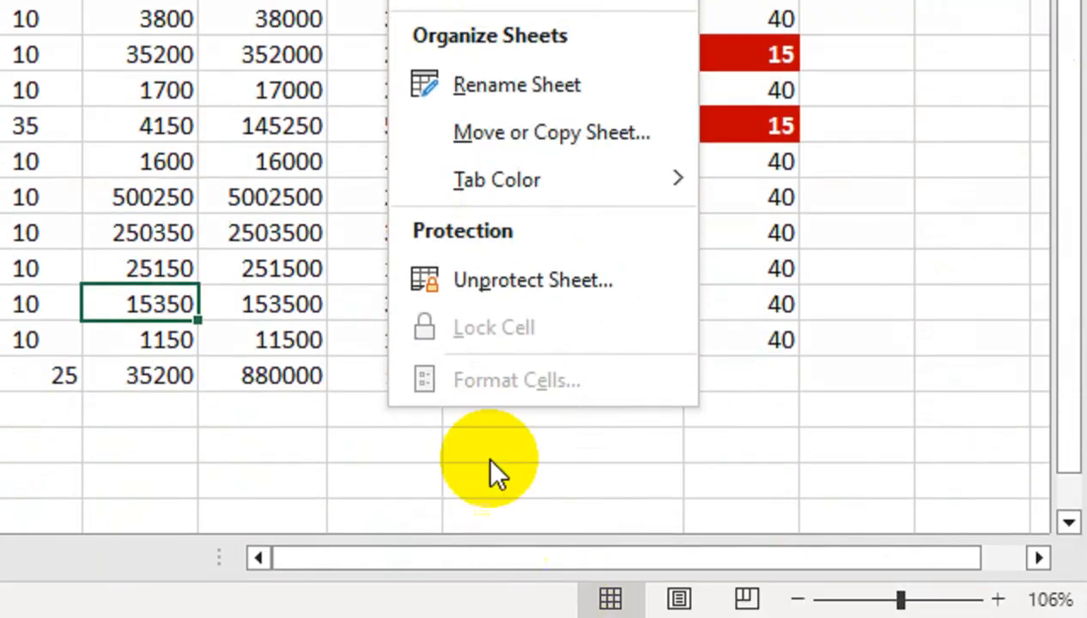
{"action": "left_click", "coordinate": [489, 272]}
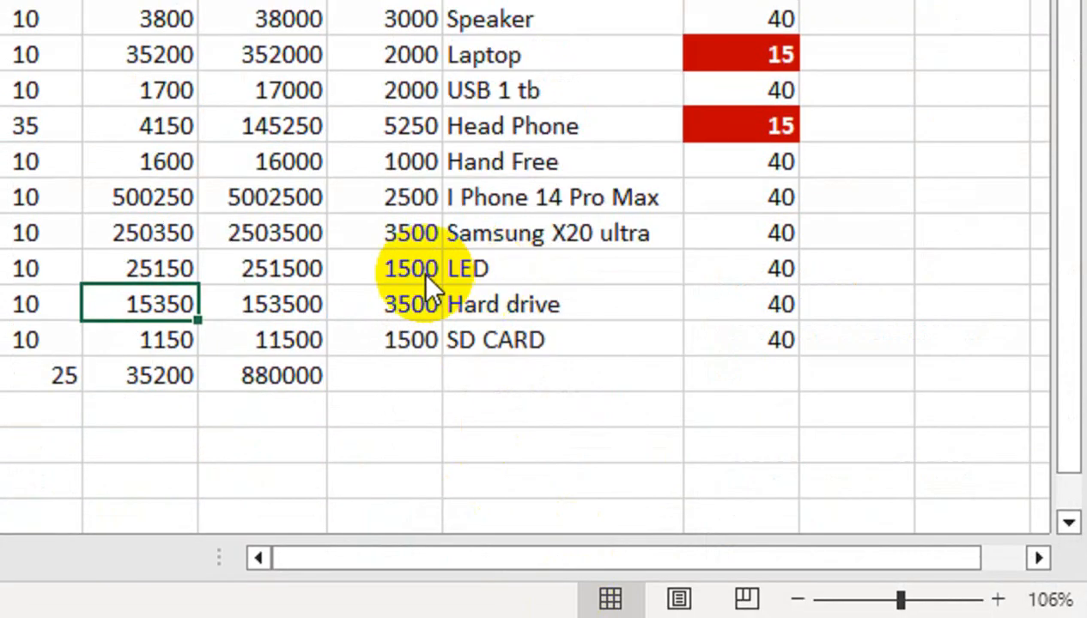
{"action": "type", "text": "1"}
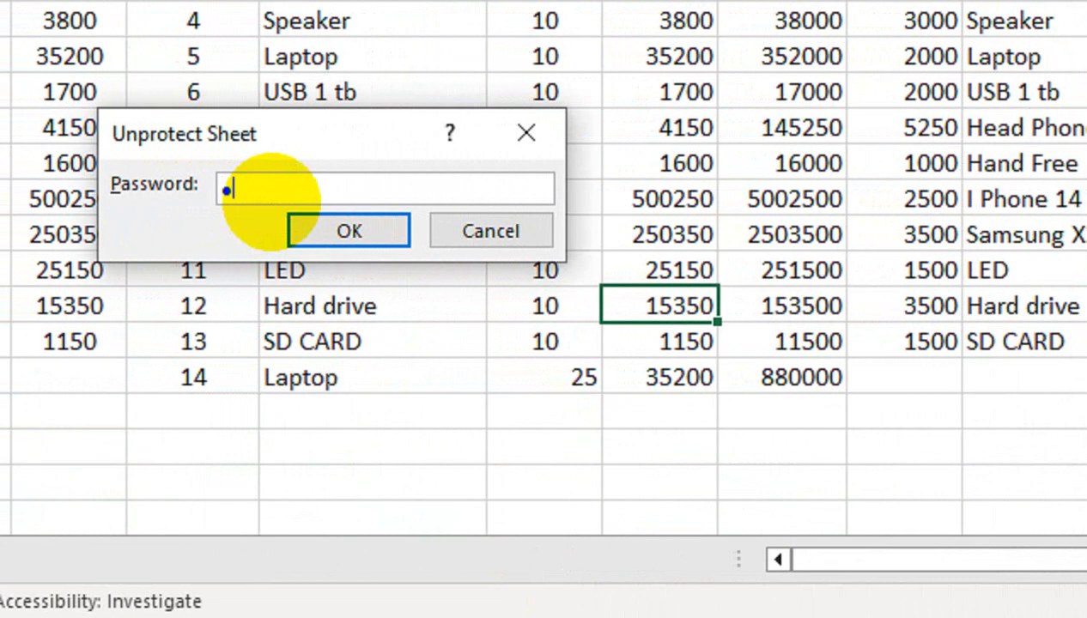
{"action": "left_click", "coordinate": [326, 234]}
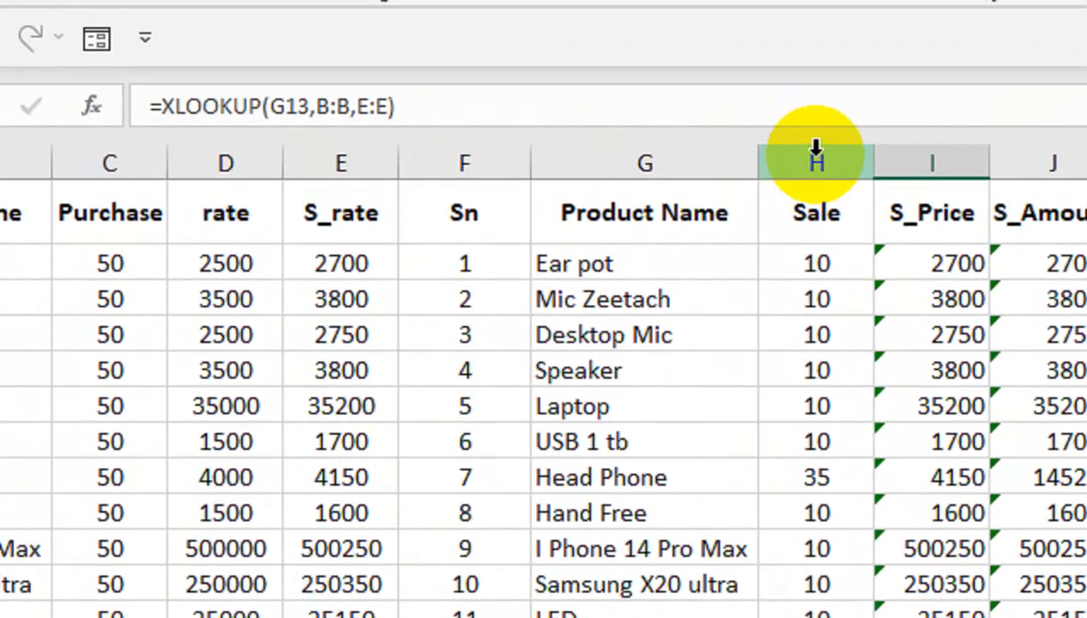
- Center-align the whole Sale column H
{"action": "left_click", "coordinate": [822, 68]}
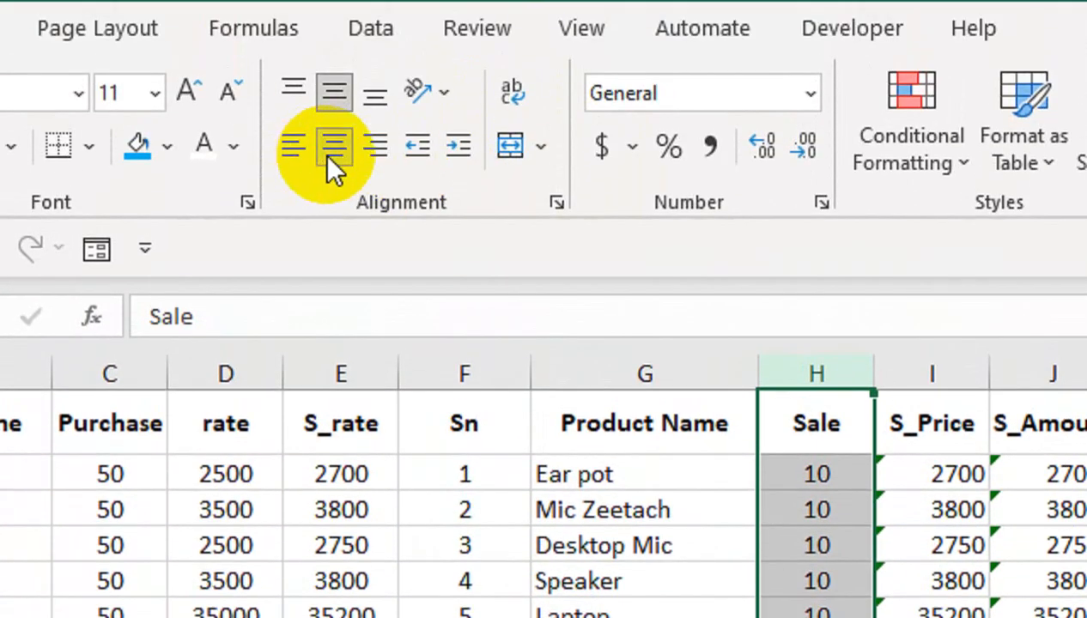
{"action": "left_click", "coordinate": [327, 157]}
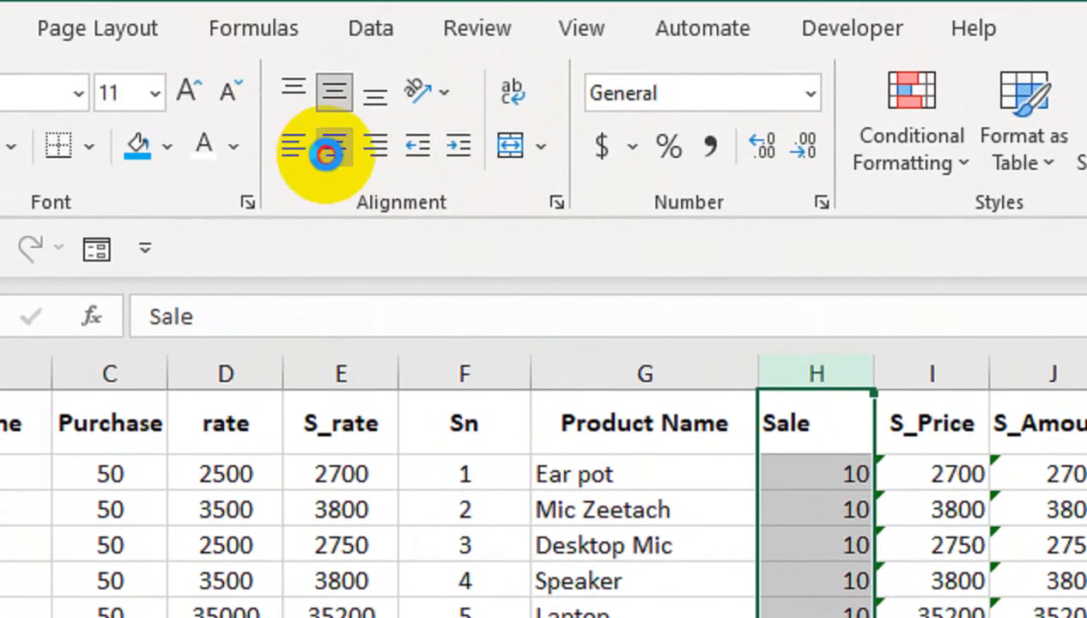
{"action": "left_click", "coordinate": [327, 157]}
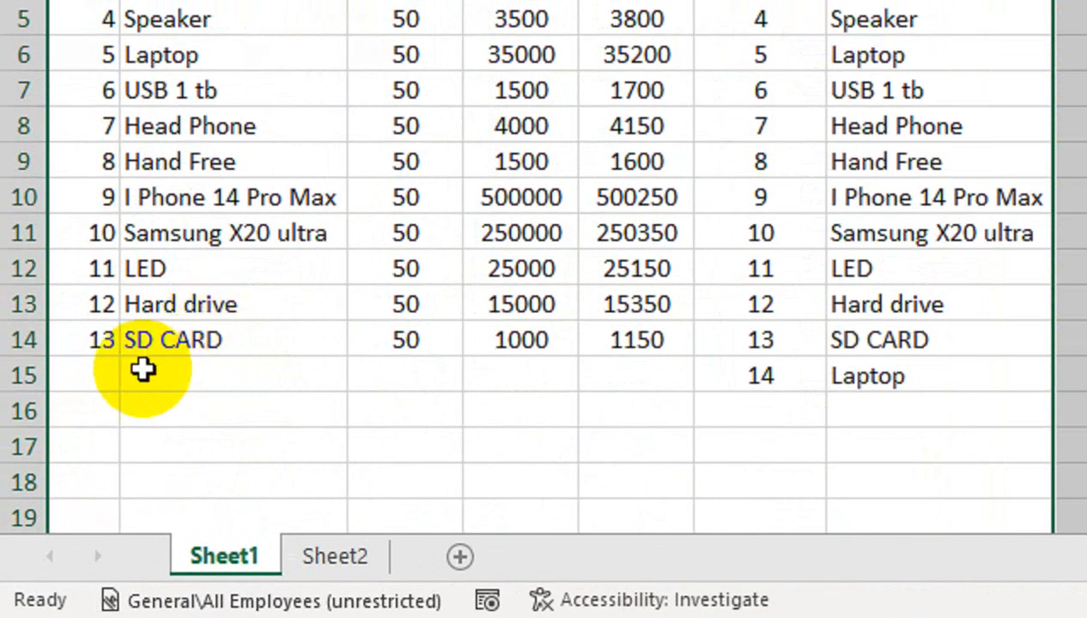
- Add a purchase entry in row 15 with serial number 14 and product name Laptop
{"action": "left_click", "coordinate": [92, 376]}
{"action": "type", "text": "14"}
{"action": "key", "text": "Tab"}
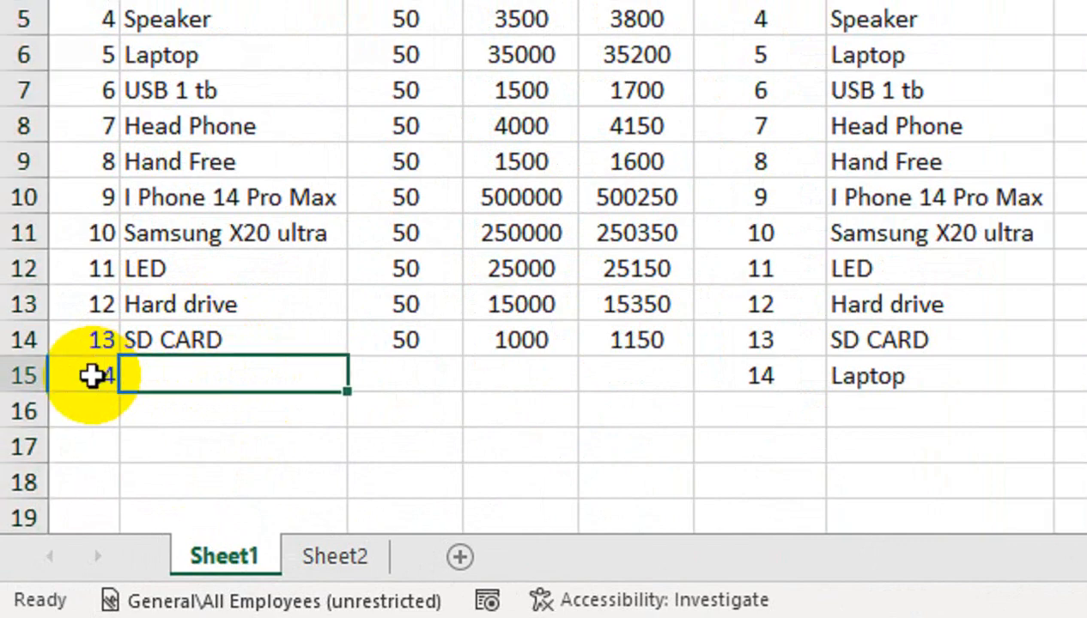
{"action": "type", "text": "lapto"}
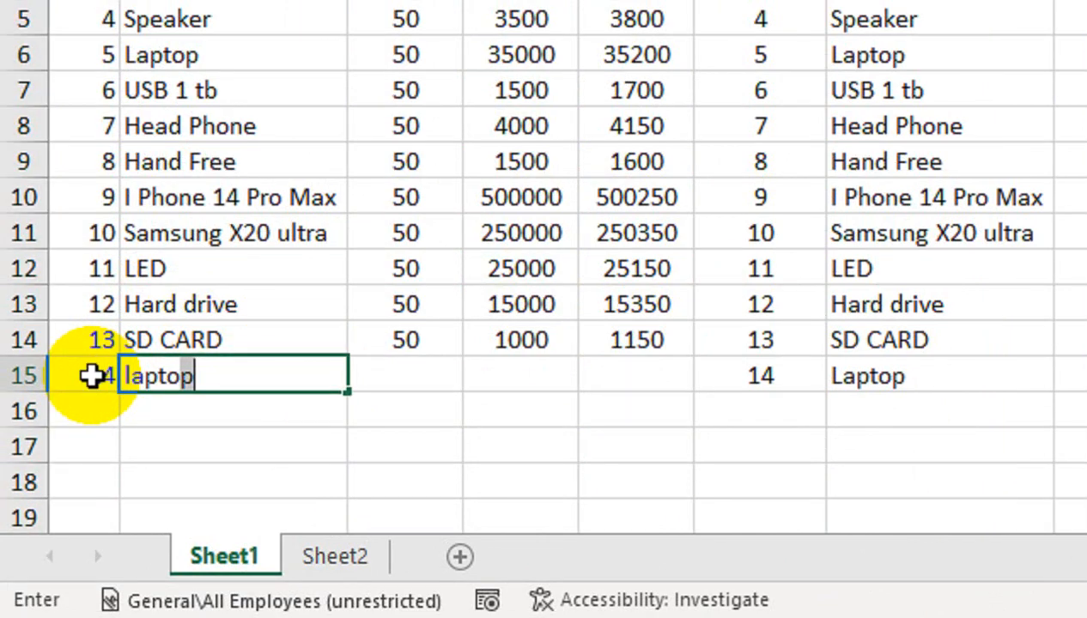
{"action": "type", "text": "p"}
{"action": "key", "text": "Tab"}
{"action": "key", "text": "Left"}
{"action": "type", "text": "Lap"}
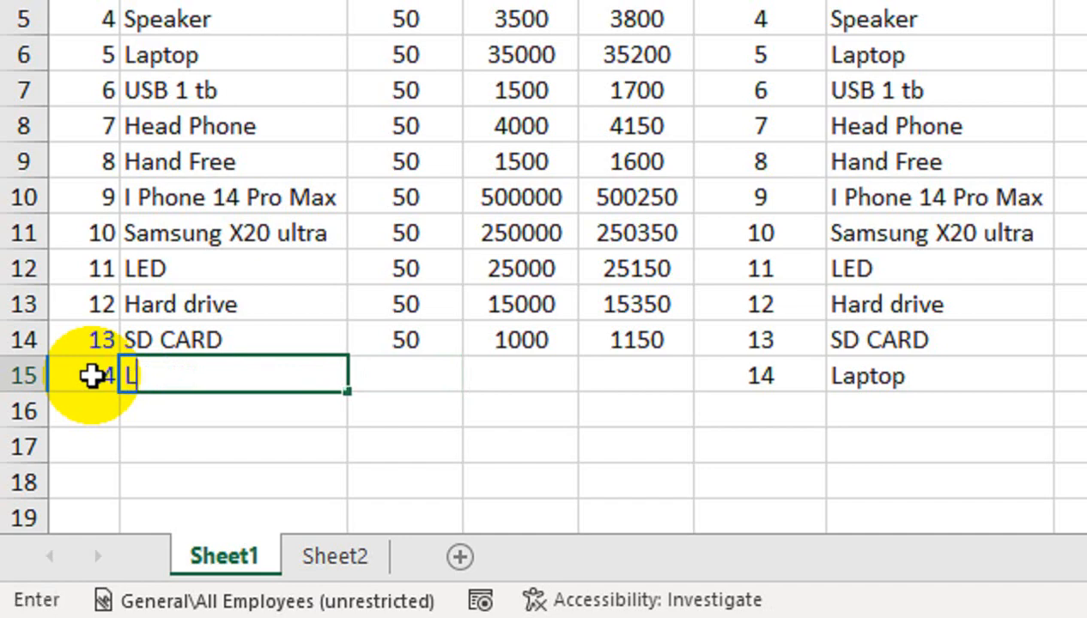
{"action": "key", "text": "Tab"}
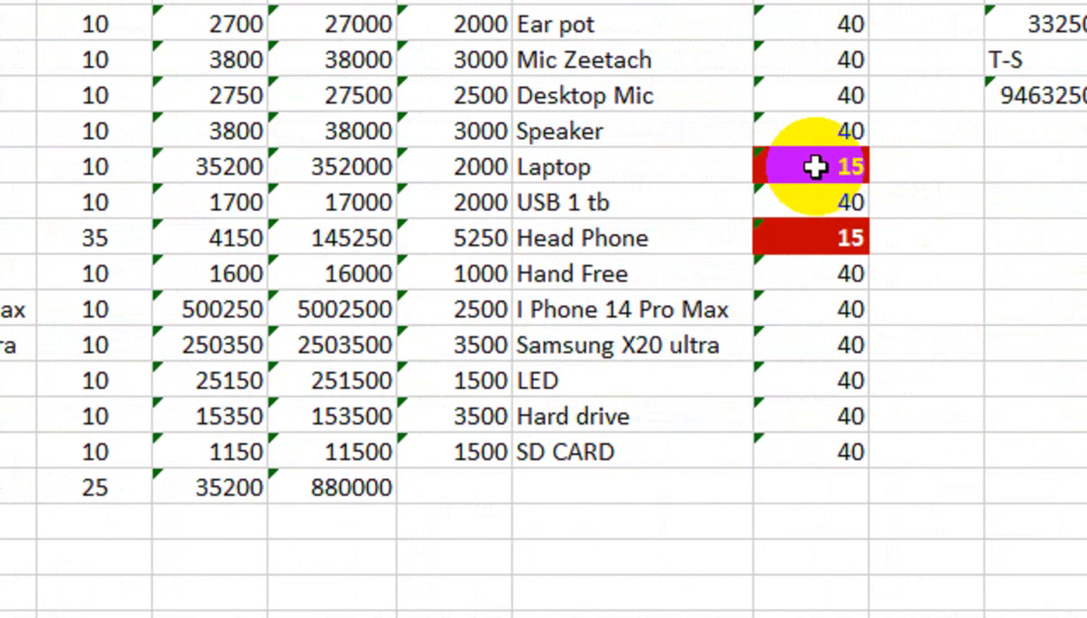
- Enter a purchase quantity of 50 for Laptop in C15 and check the Laptop row's stock
{"action": "left_click", "coordinate": [255, 468]}
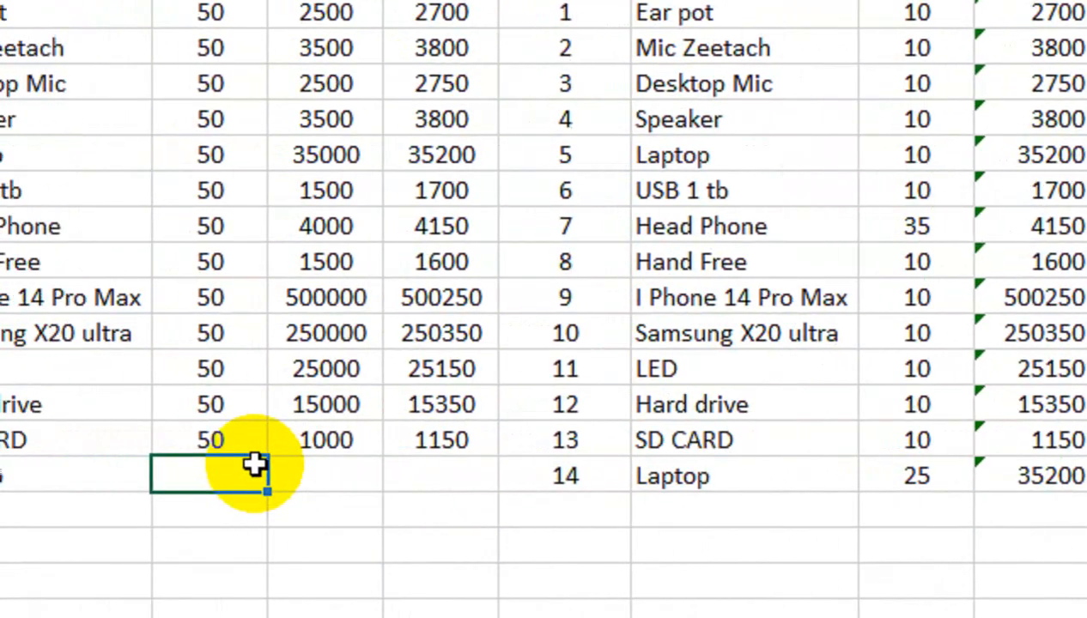
{"action": "type", "text": "50"}
{"action": "key", "text": "Return"}
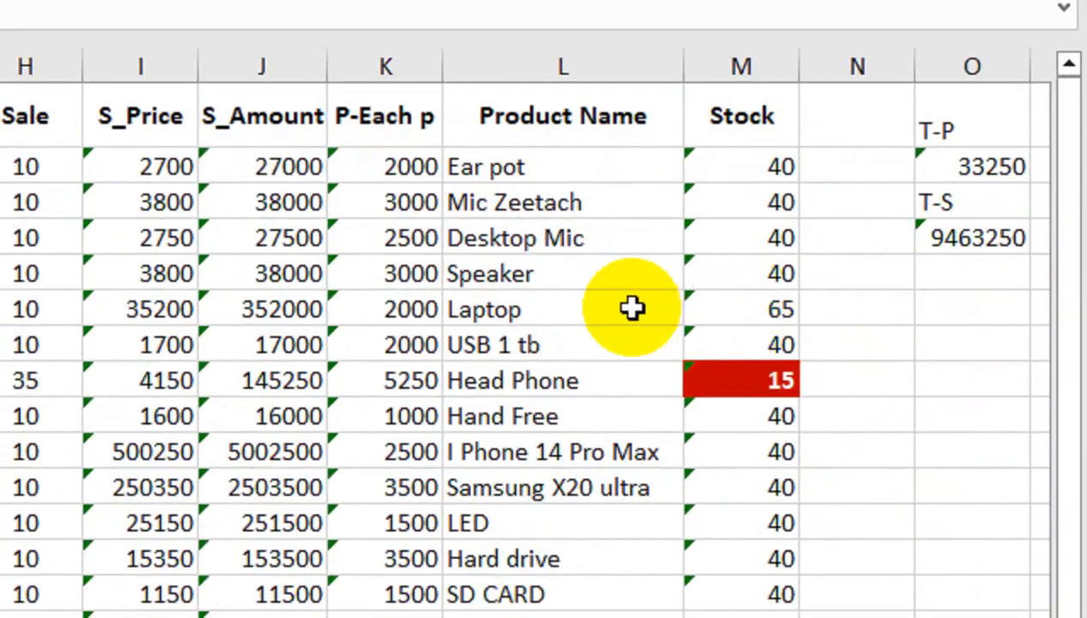
{"action": "left_click_drag", "start_coordinate": [631, 308], "coordinate": [712, 312]}
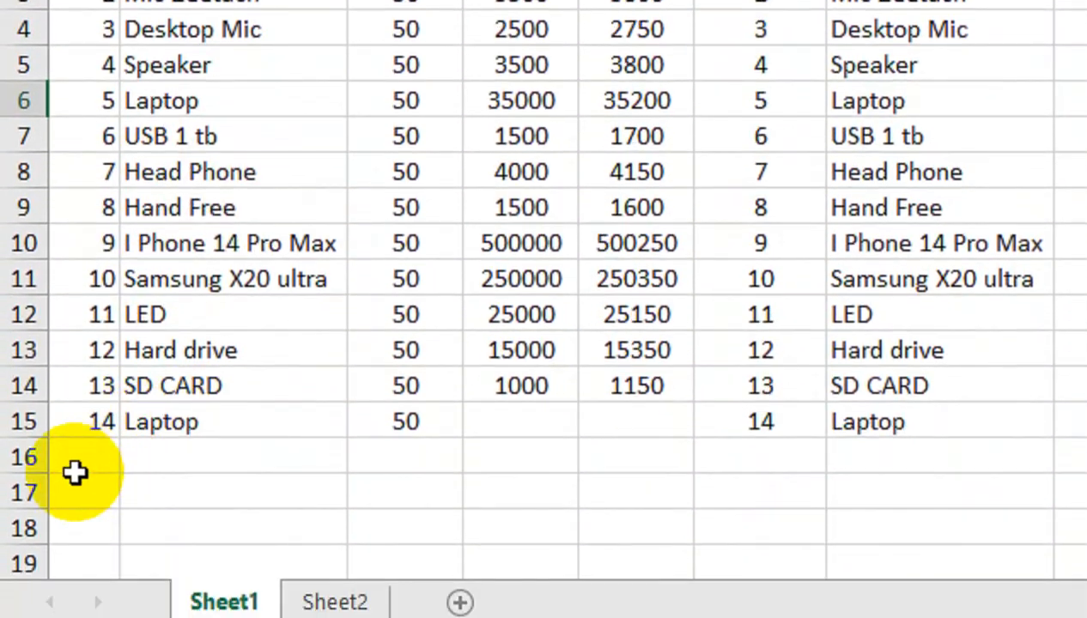
- Add a purchase entry in row 16 with serial number 15, product name Head Phone and quantity 100
{"action": "left_click", "coordinate": [86, 448]}
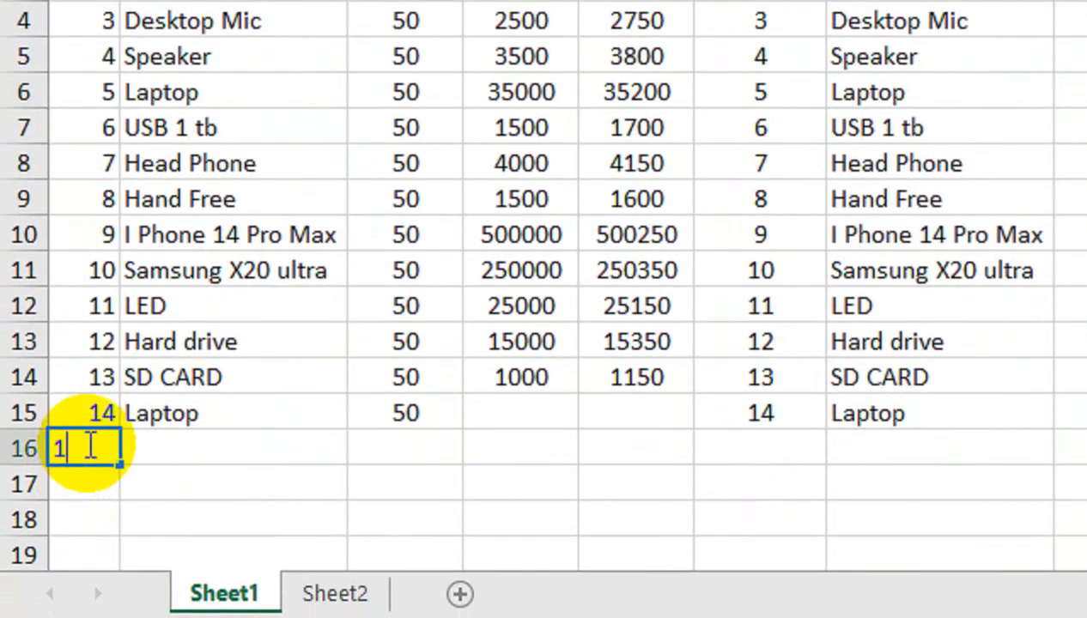
{"action": "key", "text": "Tab"}
{"action": "type", "text": "HEAD"}
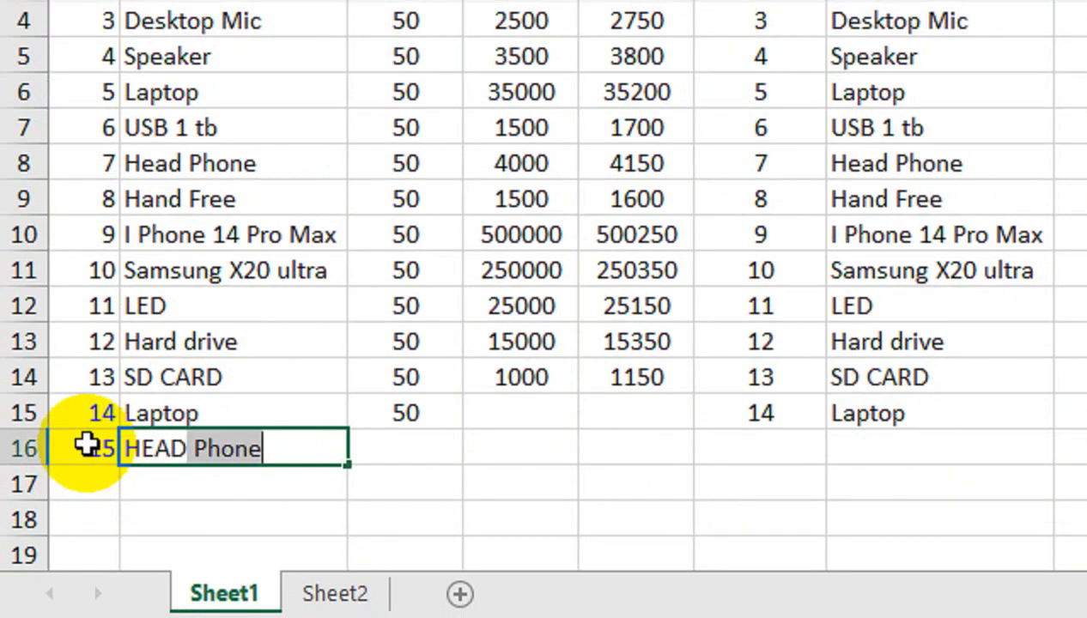
{"action": "key", "text": "BackSpace"}
{"action": "key", "text": "BackSpace"}
{"action": "key", "text": "BackSpace"}
{"action": "type", "text": "EAD"}
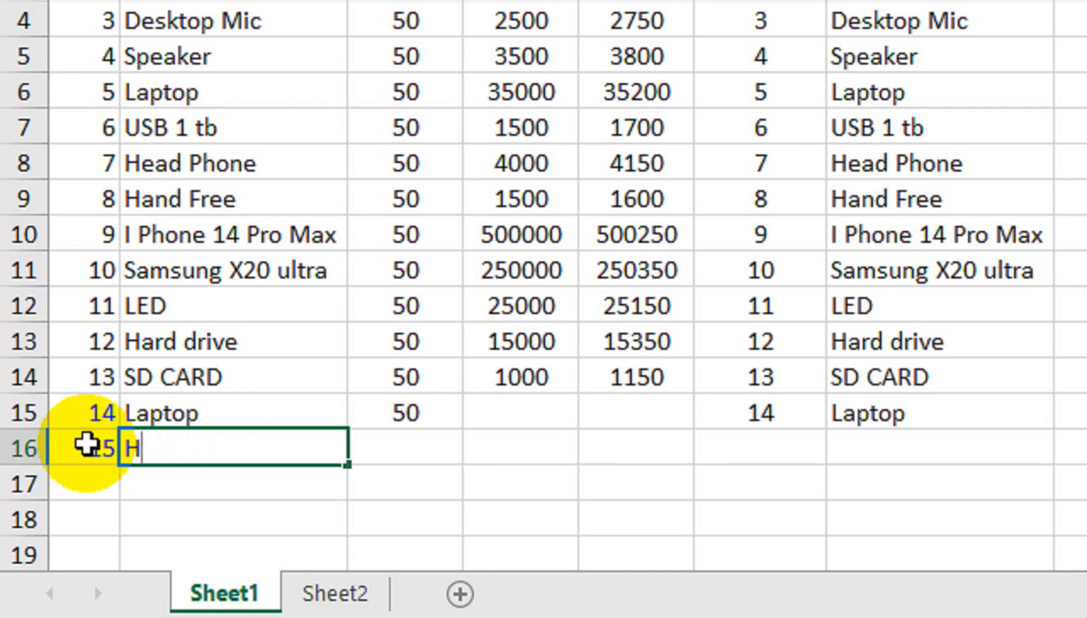
{"action": "type", "text": "e"}
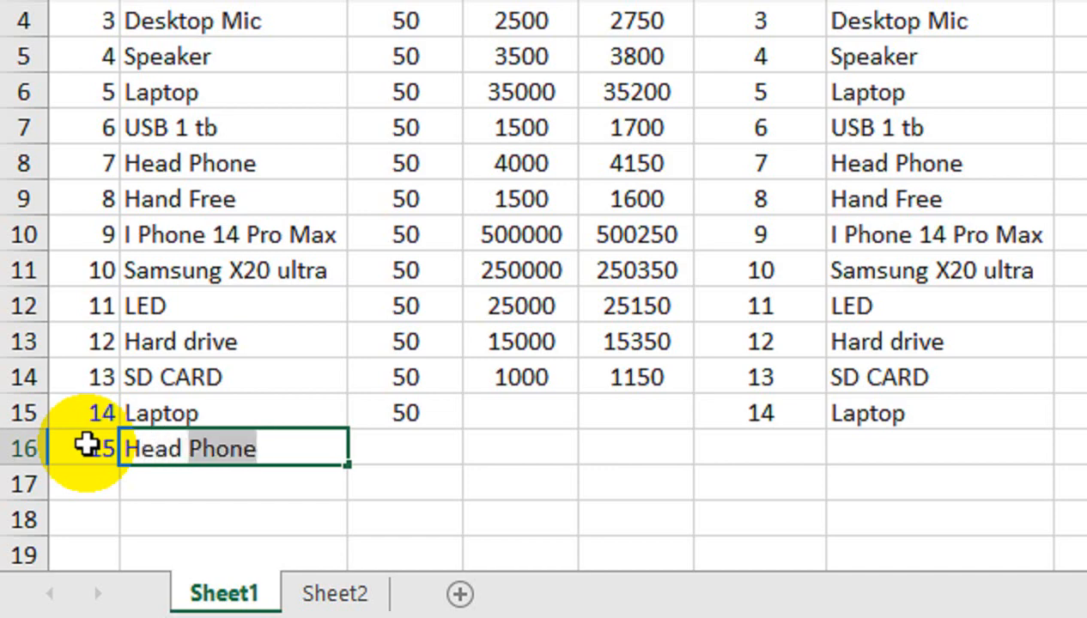
{"action": "type", "text": "ad"}
{"action": "key", "text": "Tab"}
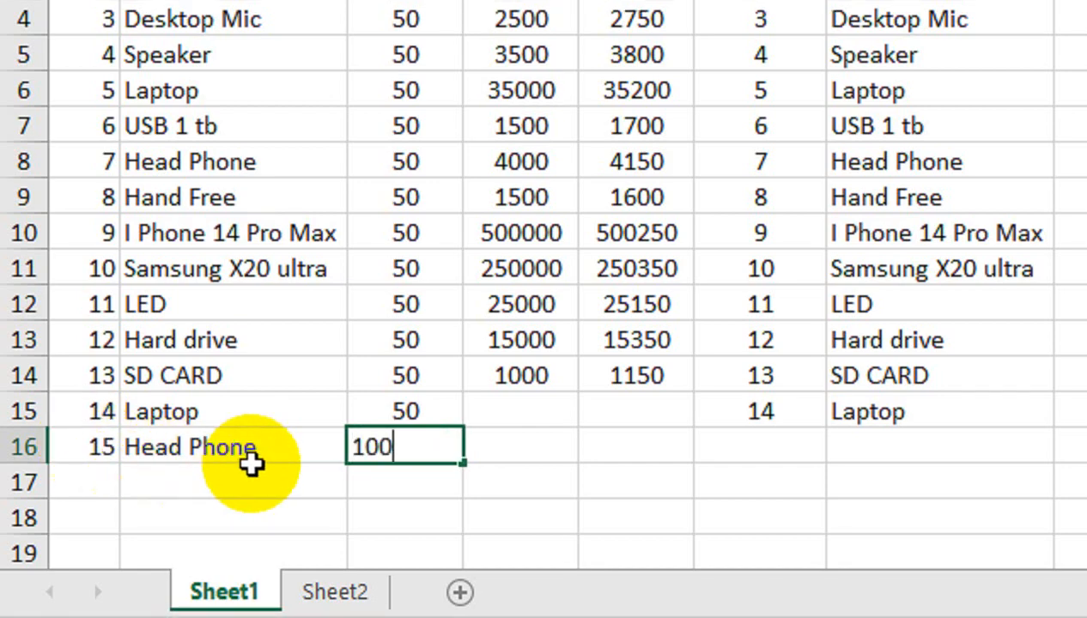
{"action": "key", "text": "Return"}
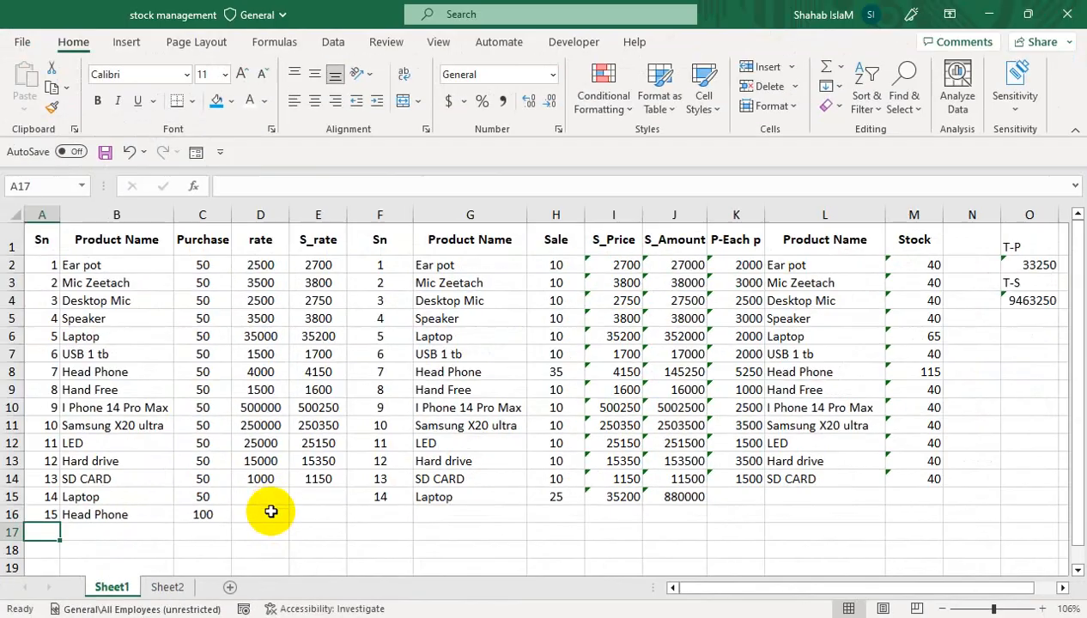
{"action": "left_click", "coordinate": [268, 496]}
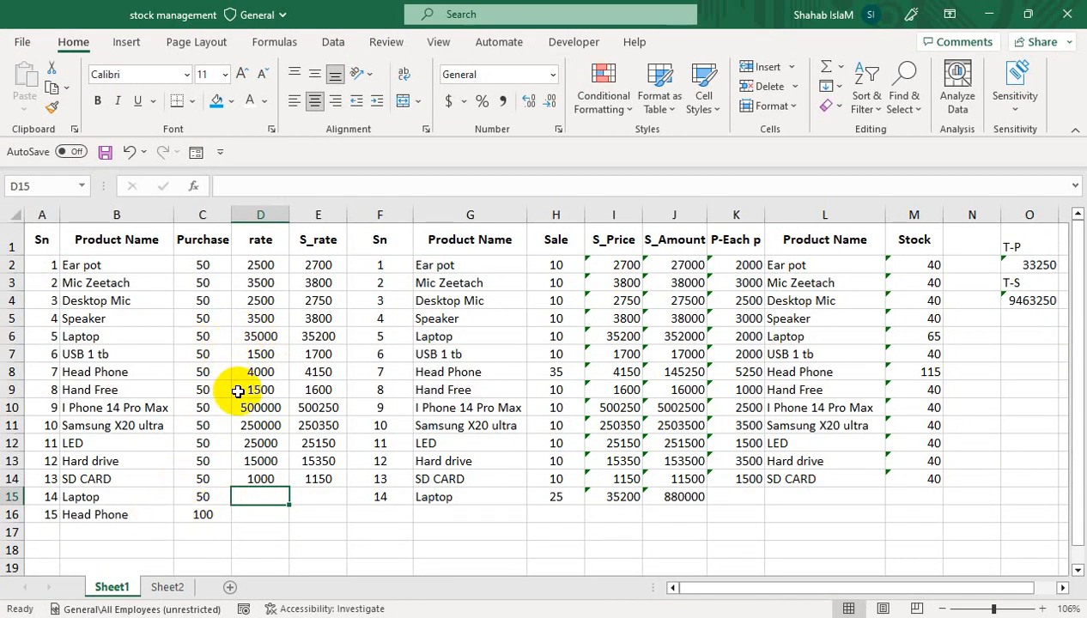
{"action": "type", "text": "4"}
{"action": "key", "text": "Return"}
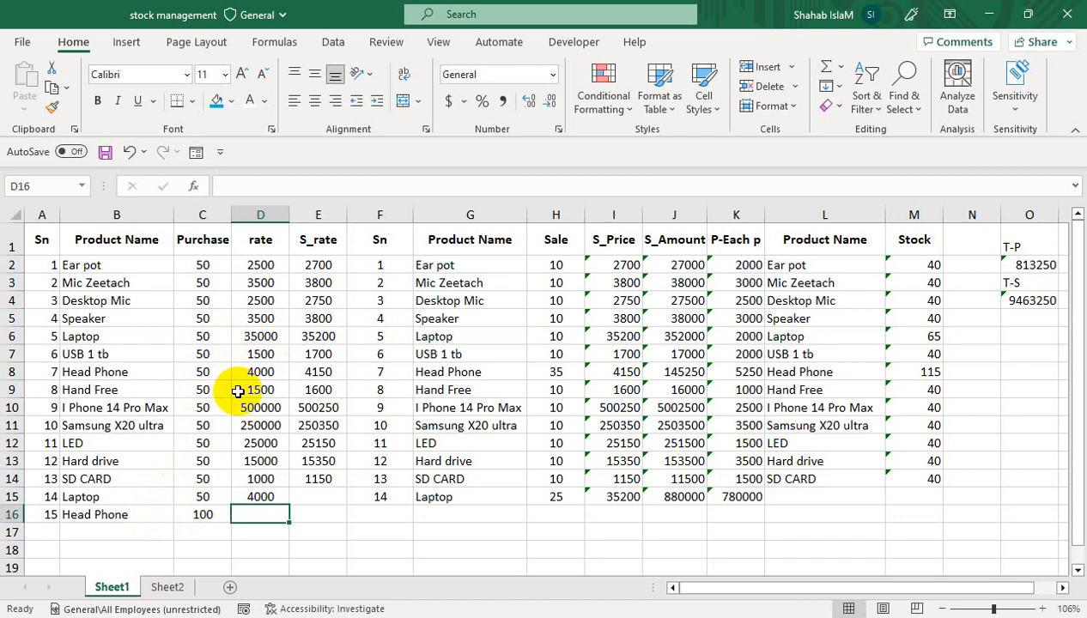
{"action": "key", "text": "Up"}
{"action": "type", "text": "35"}
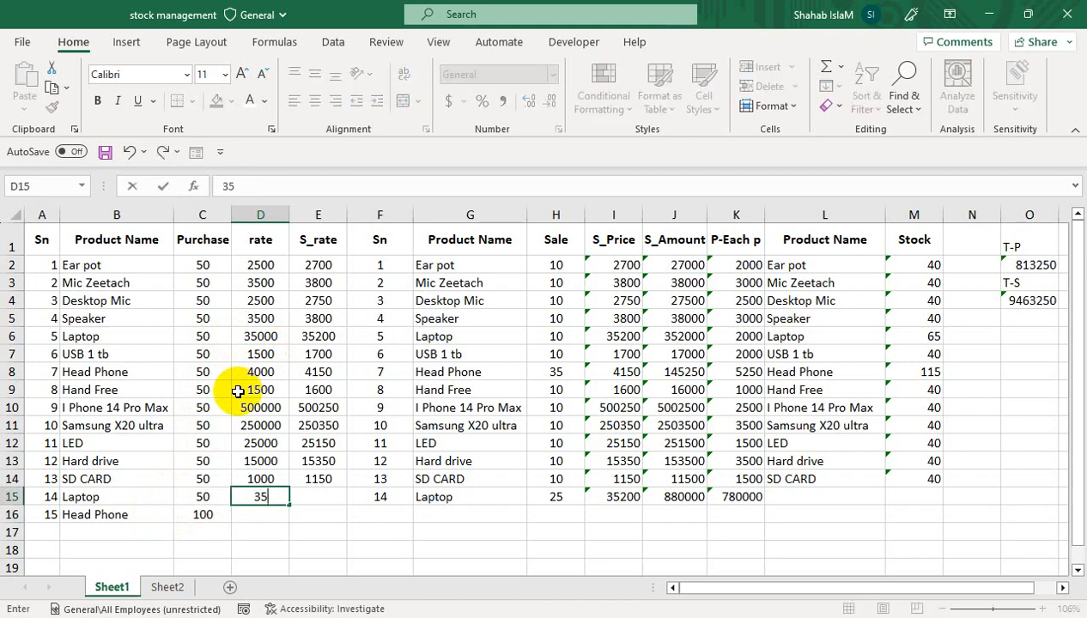
{"action": "key", "text": "Return"}
- Copy Laptop's rate and S_rate from D6:E6 into the new Laptop purchase entry in row 15
{"action": "left_click_drag", "start_coordinate": [257, 335], "coordinate": [309, 337]}
{"action": "key", "text": "ctrl+c"}
{"action": "left_click", "coordinate": [259, 497]}
{"action": "key", "text": "ctrl+v"}
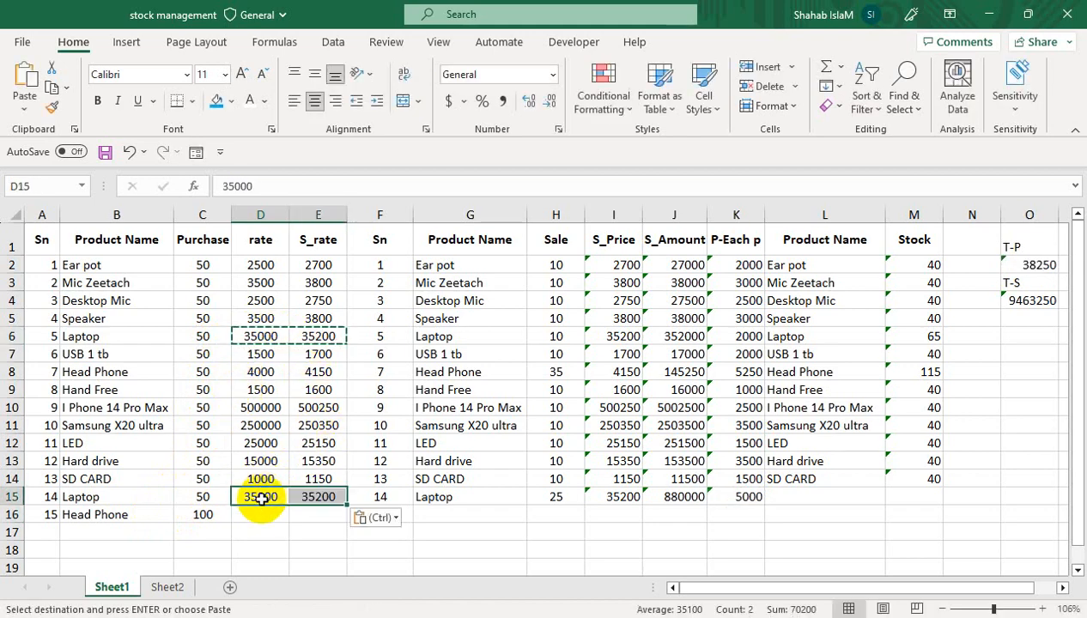
- Copy the rate and S_rate from D9:E9 into the new Head Phone purchase entry in row 16
{"action": "left_click_drag", "start_coordinate": [248, 389], "coordinate": [316, 390]}
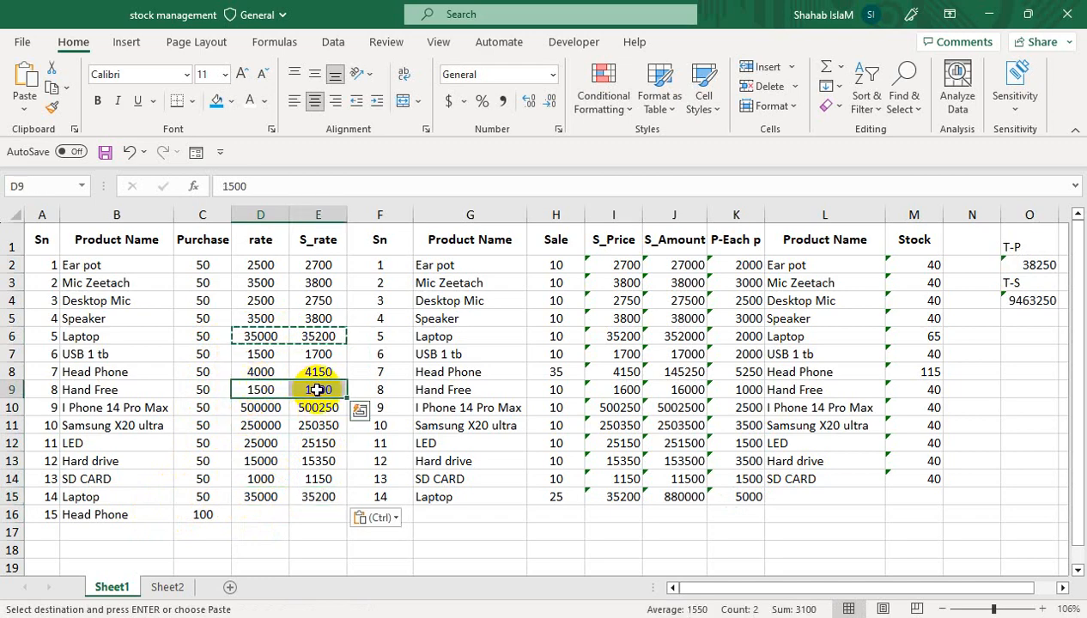
{"action": "key", "text": "ctrl+c"}
{"action": "left_click", "coordinate": [260, 514]}
{"action": "key", "text": "ctrl+v"}
{"action": "left_click", "coordinate": [318, 479]}
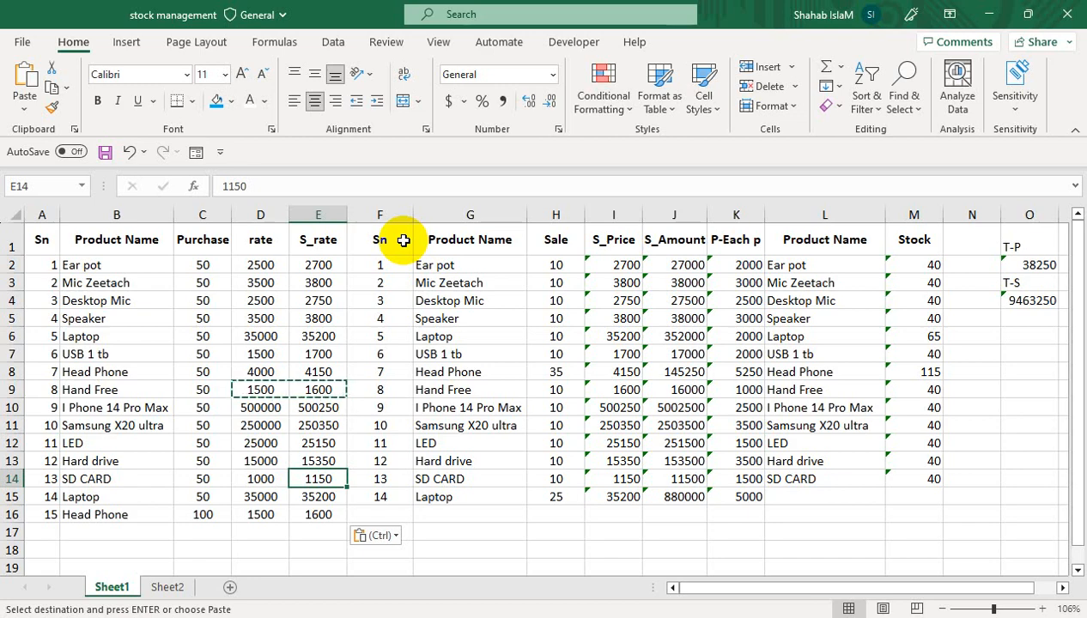
- Apply list data validation with an in-cell dropdown to Product Name cells B2:B170, using L2:L14 as the source
{"action": "left_click_drag", "start_coordinate": [127, 263], "coordinate": [108, 418]}
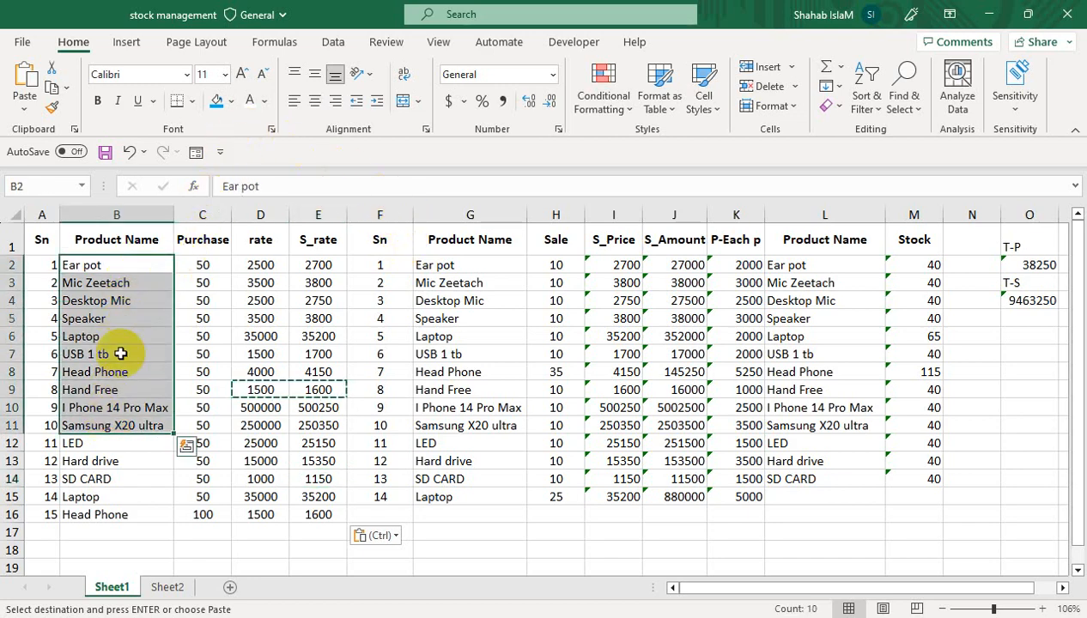
{"action": "left_click_drag", "start_coordinate": [117, 267], "coordinate": [116, 617]}
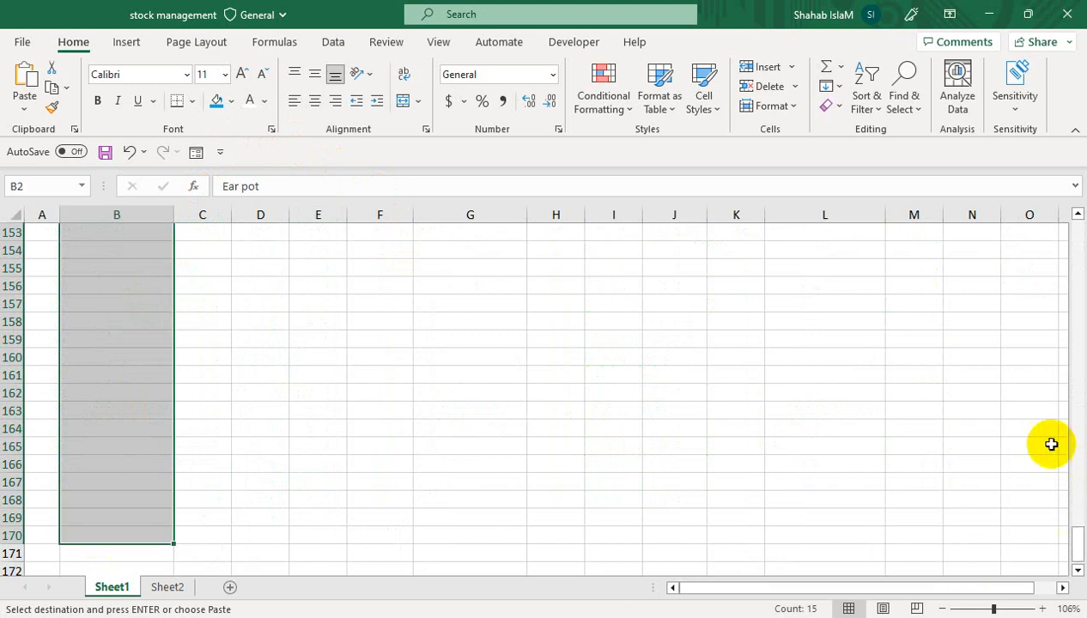
{"action": "scroll", "coordinate": [1069, 258], "scroll_direction": "up", "scroll_amount": 6}
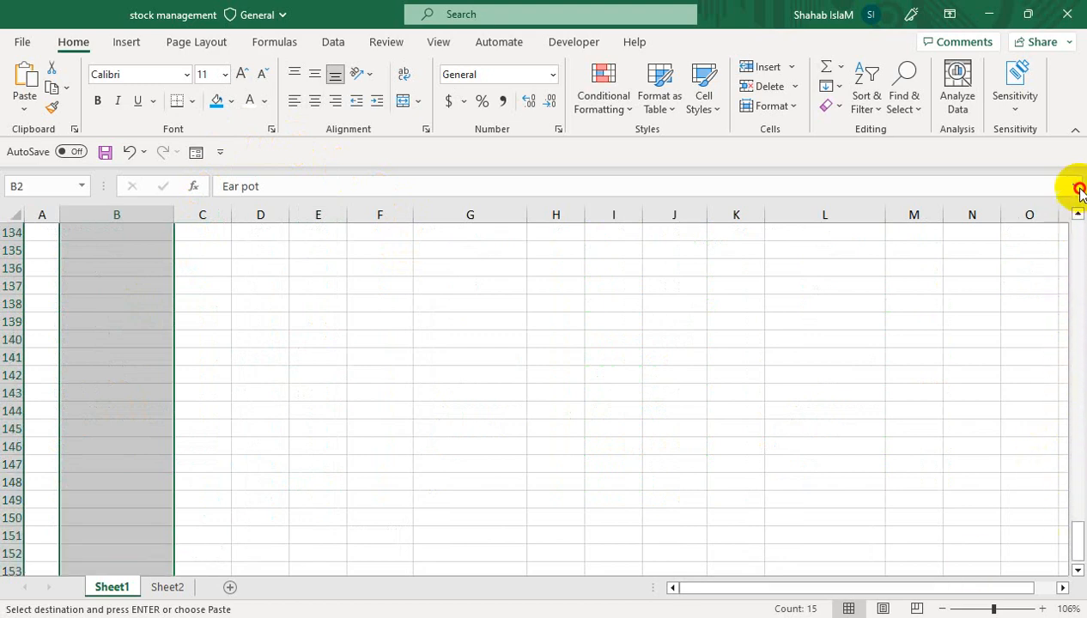
{"action": "scroll", "coordinate": [1073, 335], "scroll_direction": "up", "scroll_amount": 6}
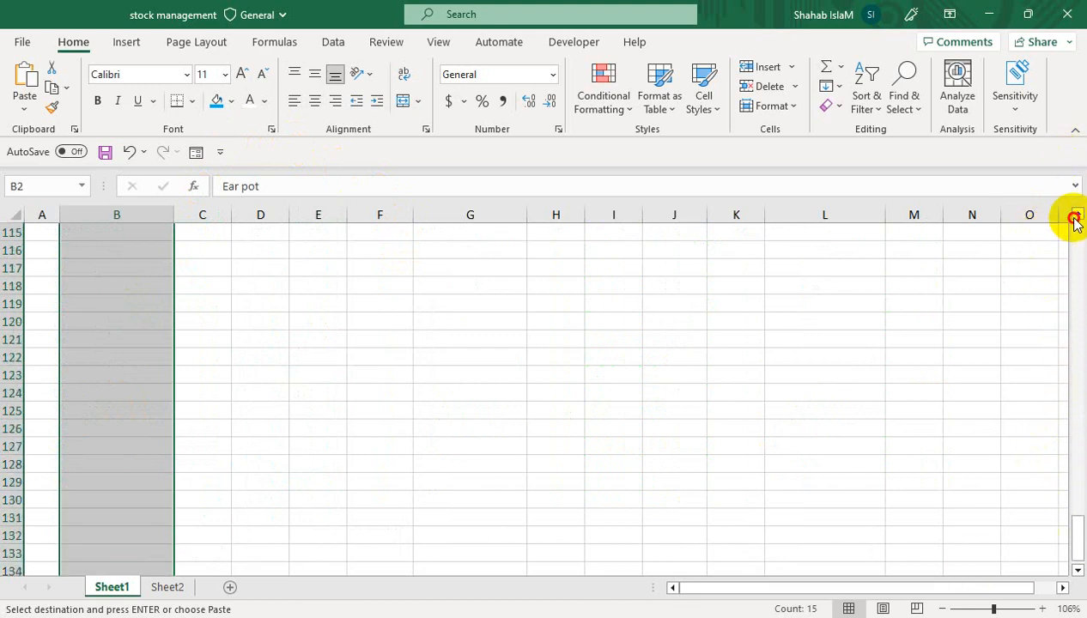
{"action": "scroll", "coordinate": [1080, 266], "scroll_direction": "up", "scroll_amount": 6}
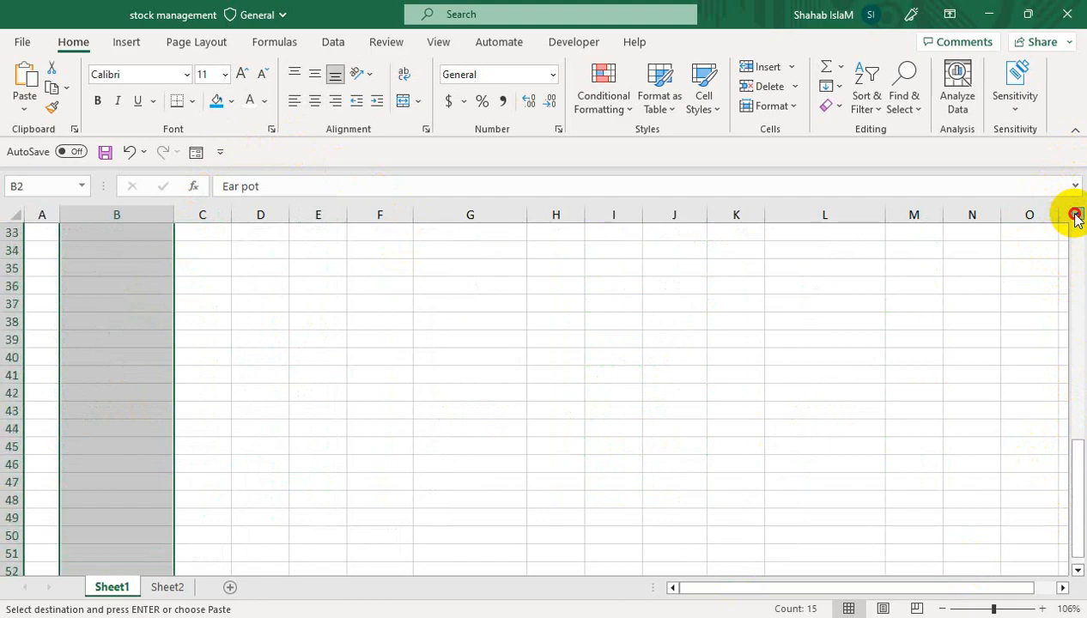
{"action": "scroll", "coordinate": [1073, 217], "scroll_direction": "up", "scroll_amount": 6}
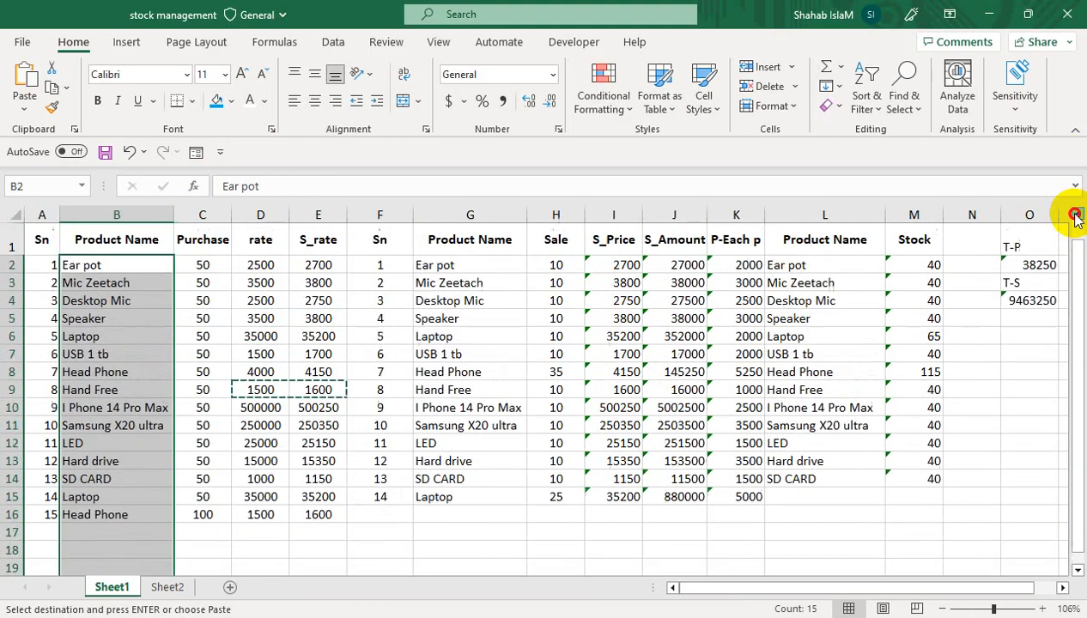
{"action": "left_click", "coordinate": [334, 42]}
{"action": "left_click", "coordinate": [876, 107]}
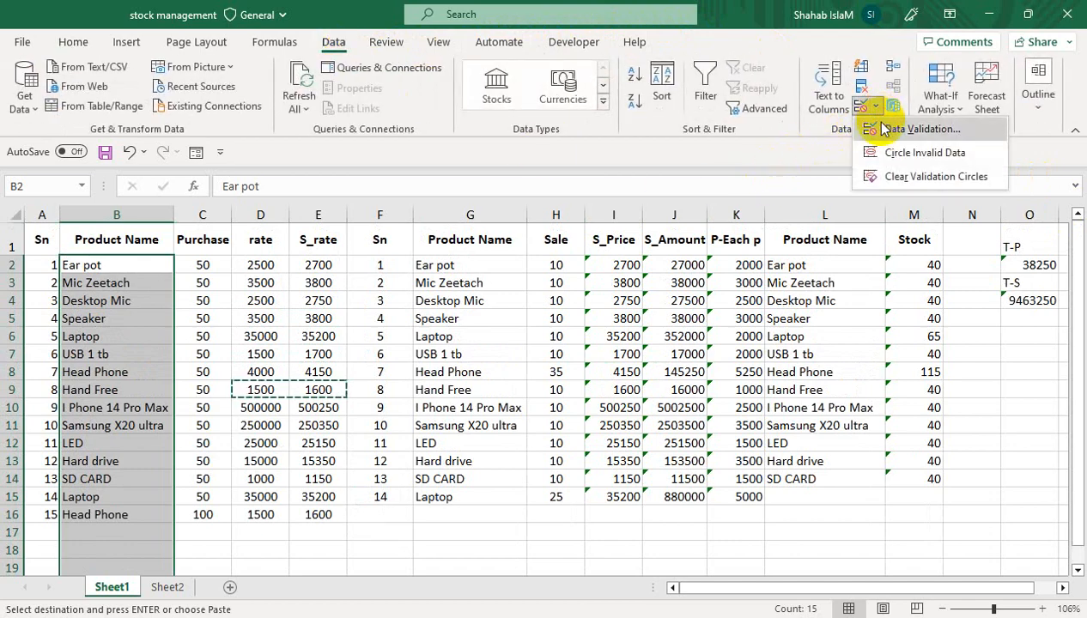
{"action": "left_click", "coordinate": [897, 129]}
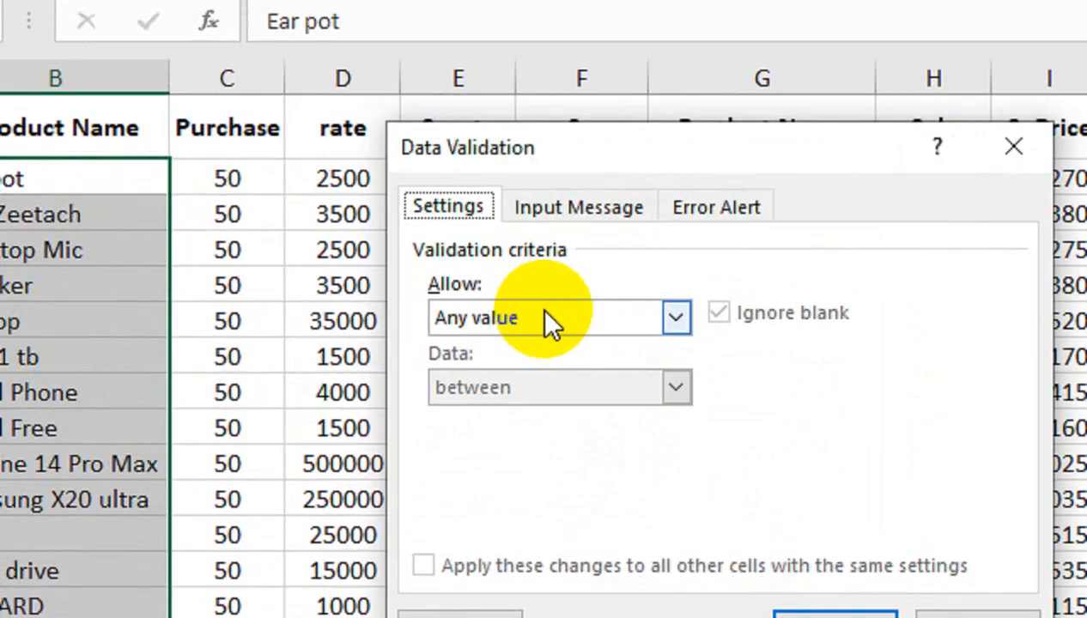
{"action": "left_click", "coordinate": [369, 335]}
{"action": "left_click", "coordinate": [366, 382]}
{"action": "left_click", "coordinate": [358, 403]}
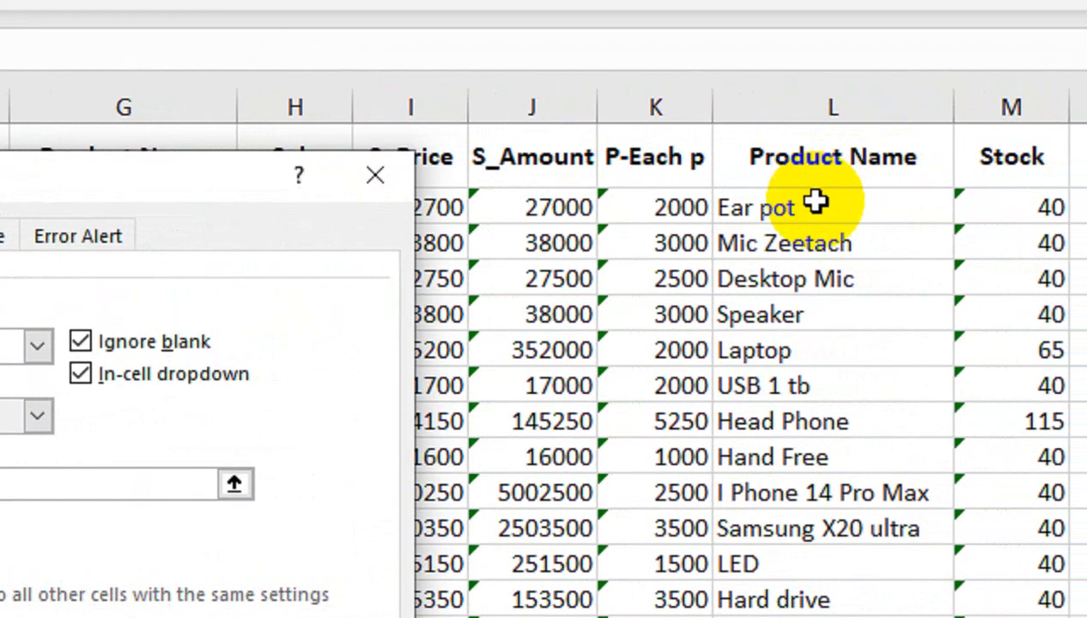
{"action": "left_click_drag", "start_coordinate": [813, 202], "coordinate": [768, 470]}
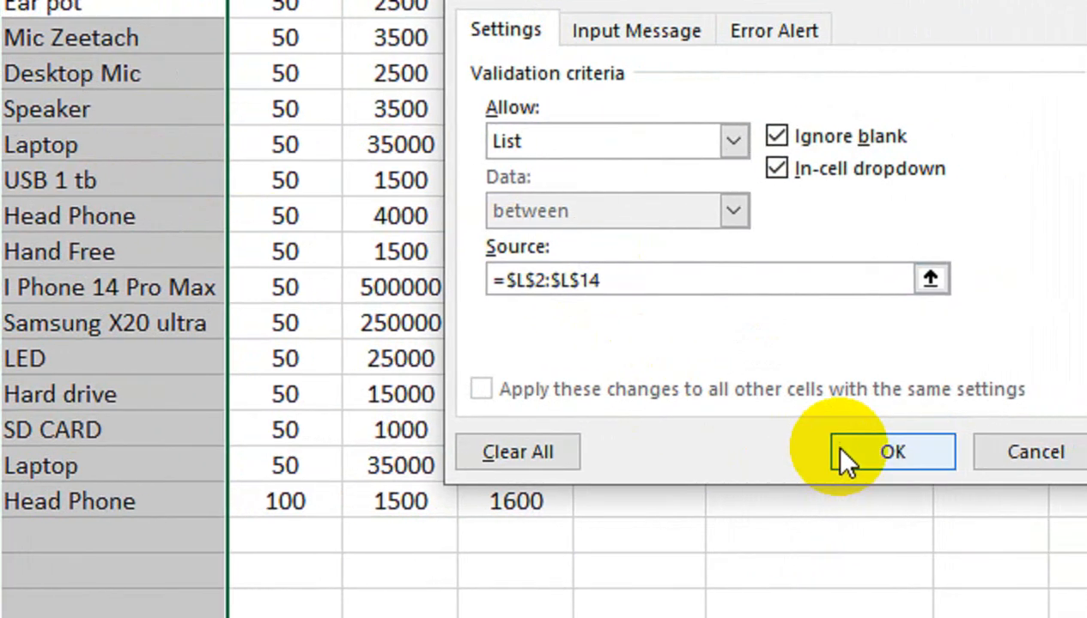
{"action": "left_click", "coordinate": [963, 464]}
- Check the product dropdown lists in several Product Name cells of column B without changing a selection
{"action": "left_click", "coordinate": [290, 299]}
{"action": "left_click", "coordinate": [313, 288]}
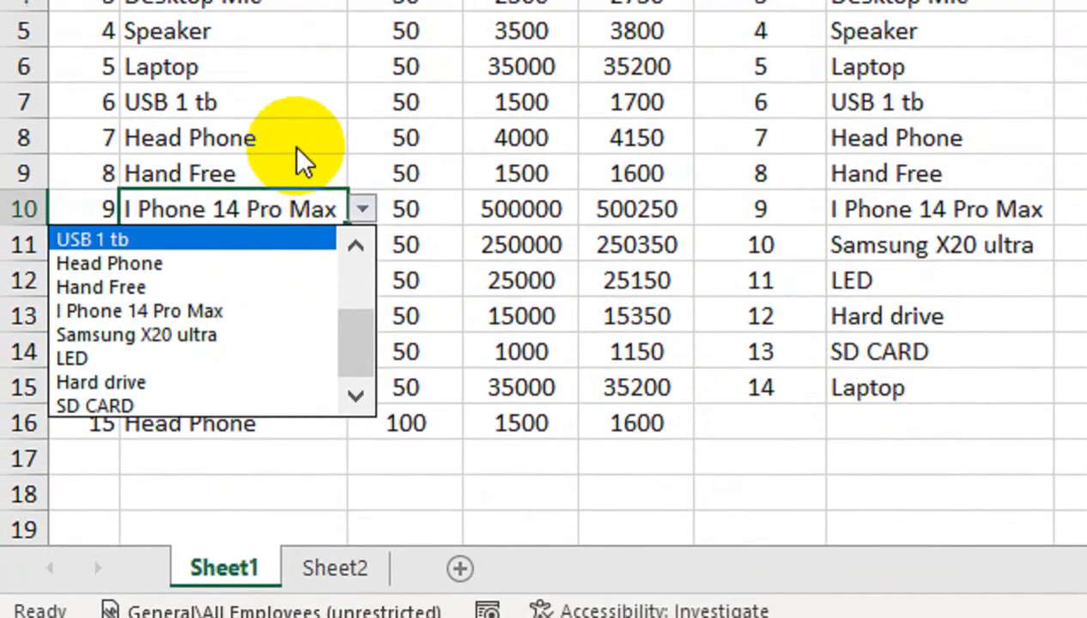
{"action": "left_click", "coordinate": [297, 140]}
{"action": "left_click", "coordinate": [311, 273]}
{"action": "left_click", "coordinate": [360, 272]}
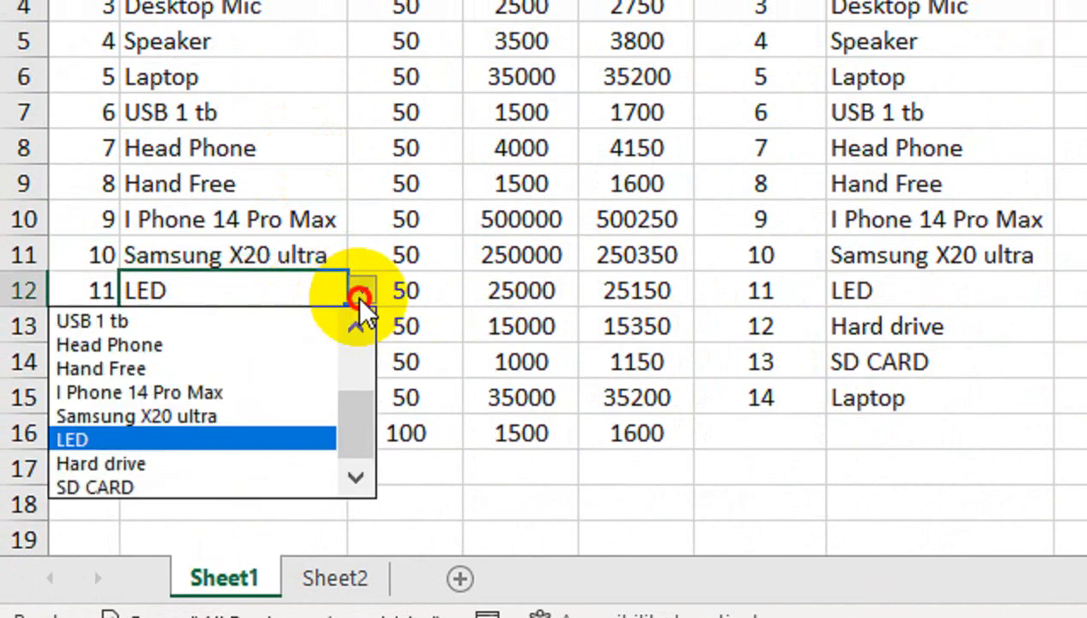
{"action": "left_click", "coordinate": [317, 273]}
{"action": "left_click", "coordinate": [323, 361]}
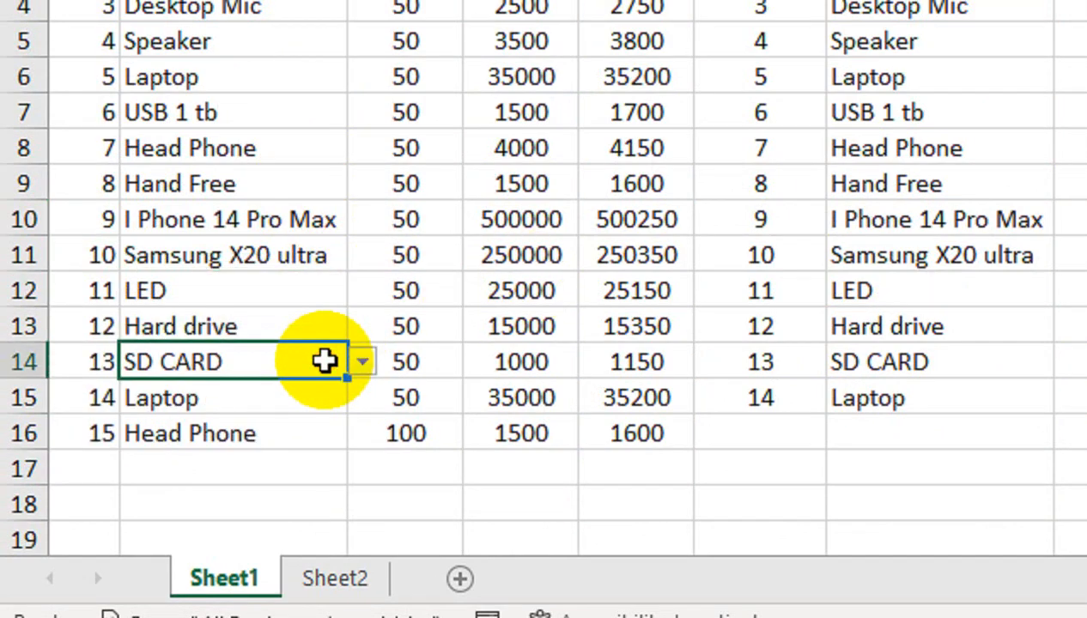
{"action": "left_click", "coordinate": [365, 362]}
{"action": "left_click", "coordinate": [299, 227]}
{"action": "left_click", "coordinate": [368, 145]}
- Protect the worksheet, allowing only selection of unlocked cells, and enter and confirm the sheet protection password
{"action": "left_click", "coordinate": [30, 56]}
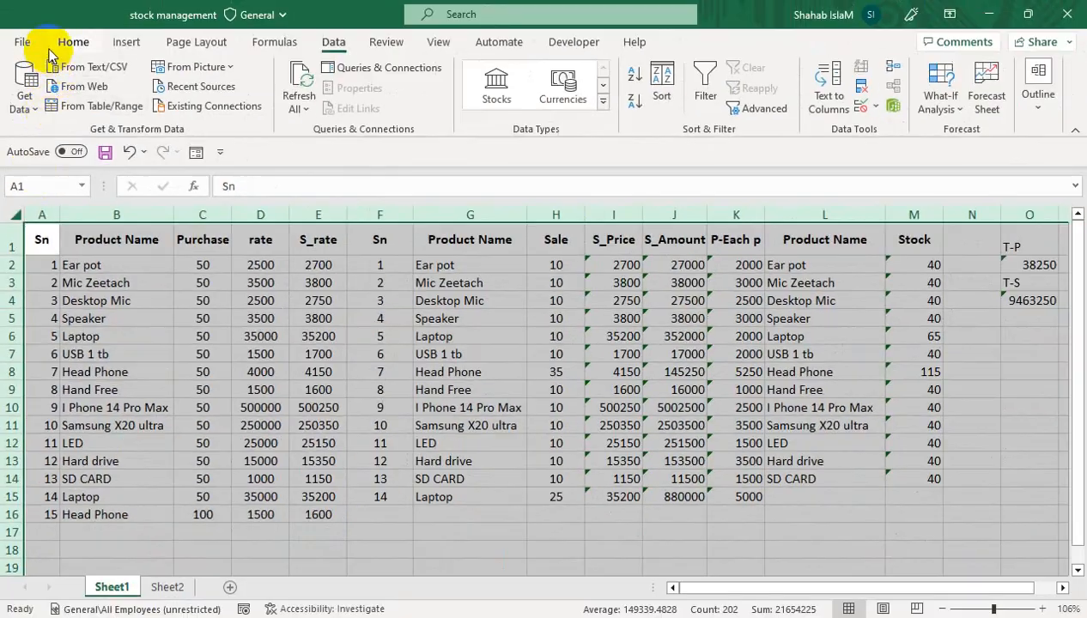
{"action": "left_click", "coordinate": [53, 48]}
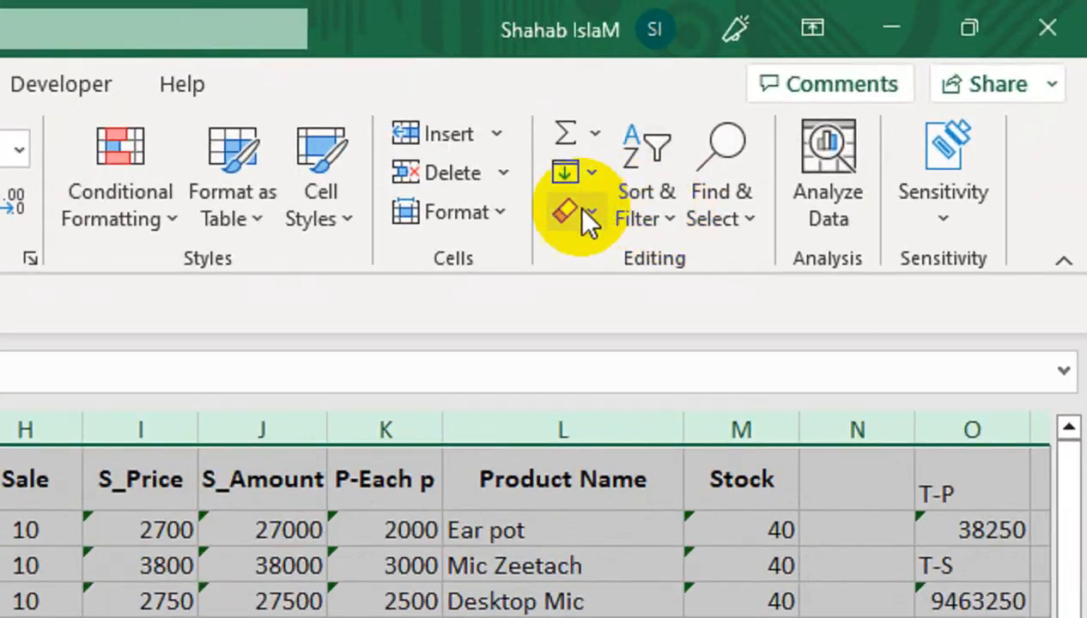
{"action": "left_click", "coordinate": [770, 106]}
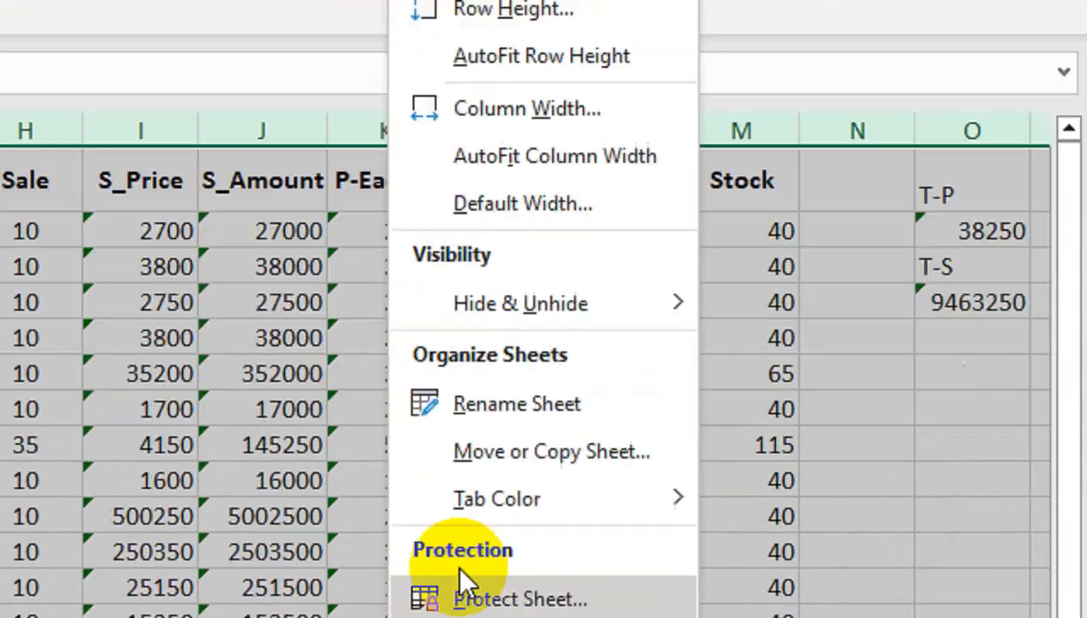
{"action": "left_click", "coordinate": [468, 322]}
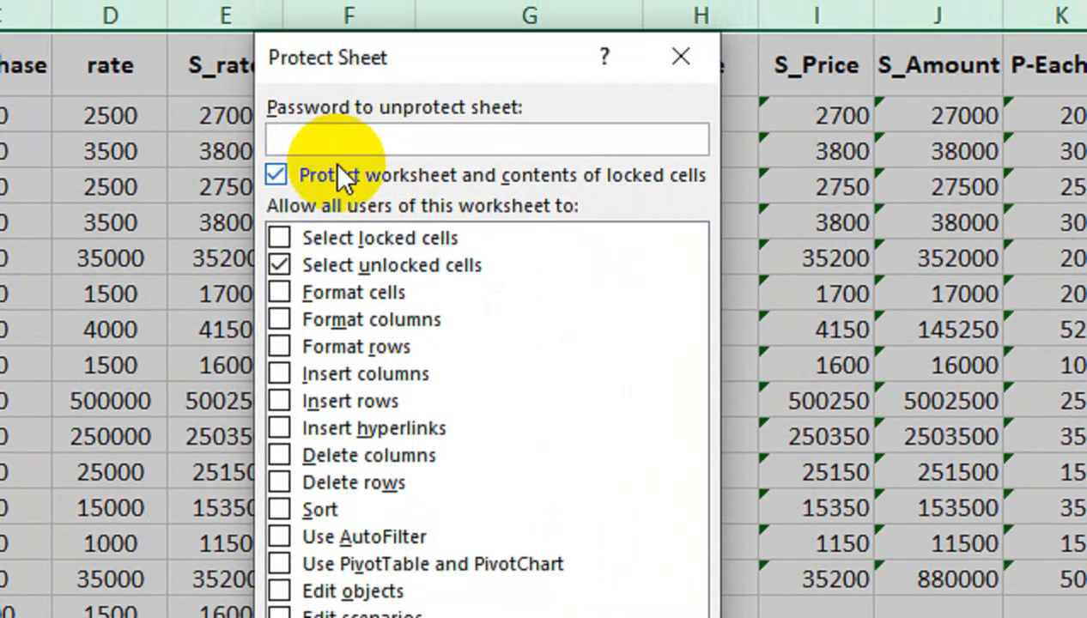
{"action": "type", "text": "1"}
{"action": "left_click", "coordinate": [512, 512]}
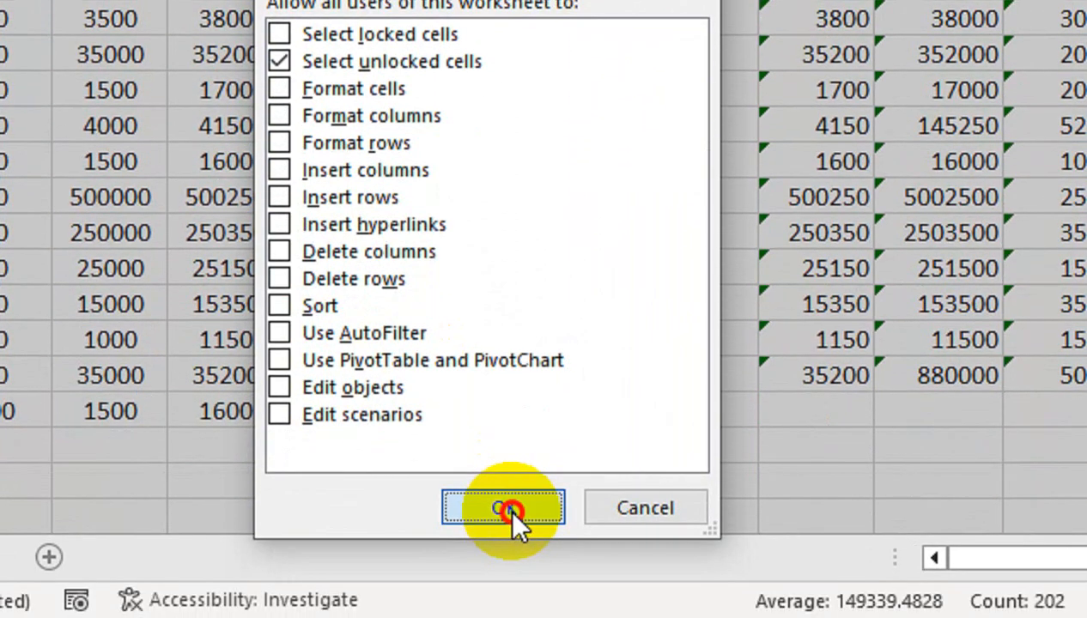
{"action": "type", "text": "1"}
{"action": "left_click", "coordinate": [498, 285]}
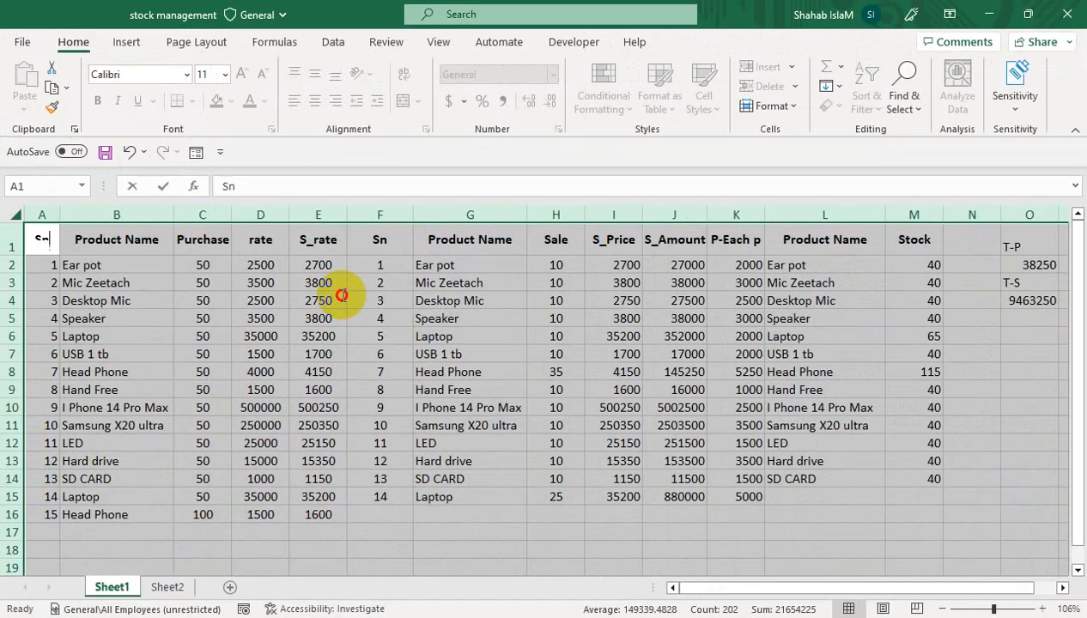
- Check which cells can still be selected in the purchase and sale sections of the protected sheet
{"action": "left_click", "coordinate": [1068, 221]}
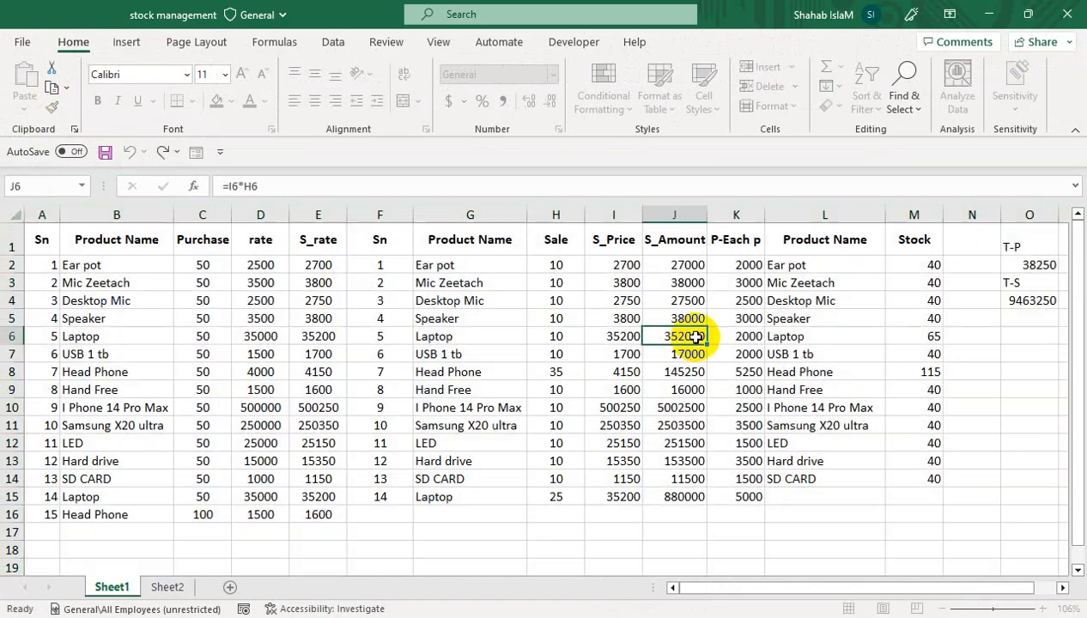
{"action": "left_click", "coordinate": [841, 133]}
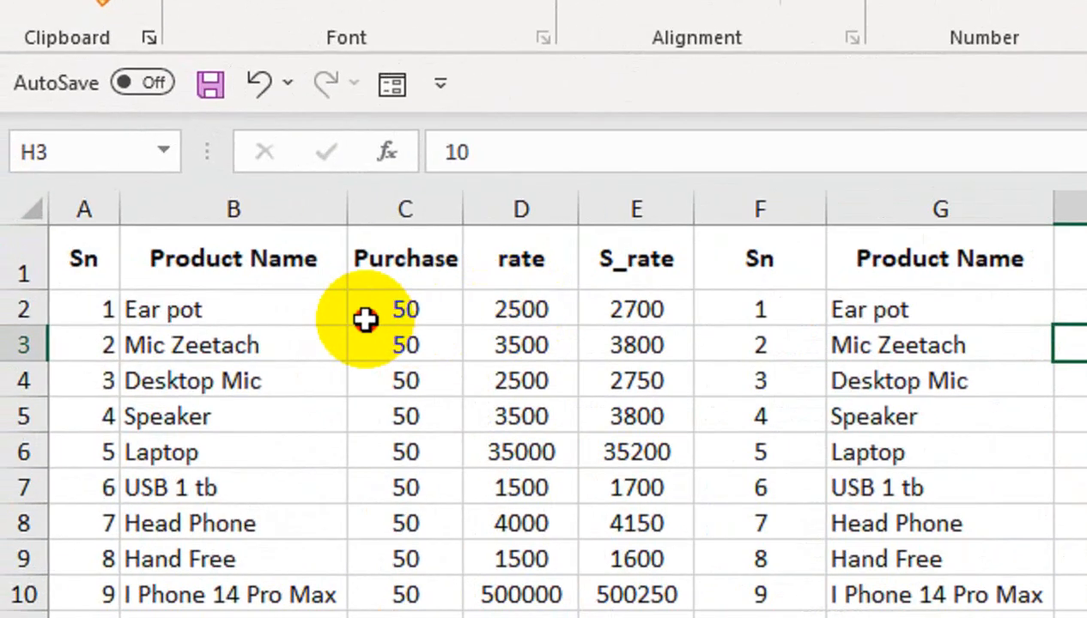
{"action": "left_click", "coordinate": [132, 270]}
{"action": "left_click", "coordinate": [369, 309]}
{"action": "left_click", "coordinate": [506, 325]}
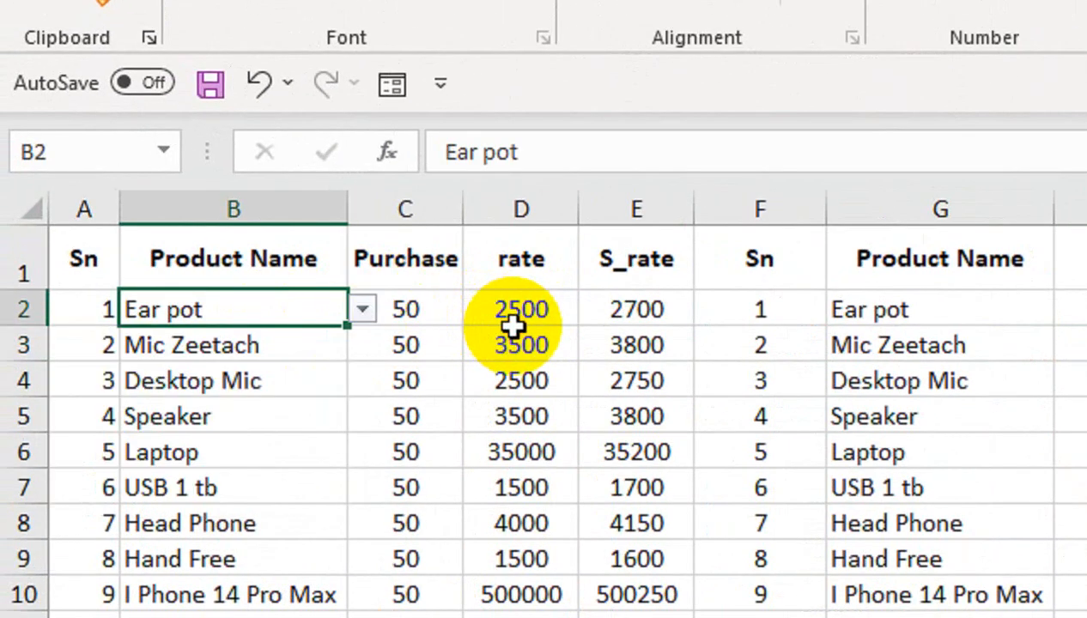
{"action": "left_click", "coordinate": [763, 330]}
{"action": "left_click", "coordinate": [891, 330]}
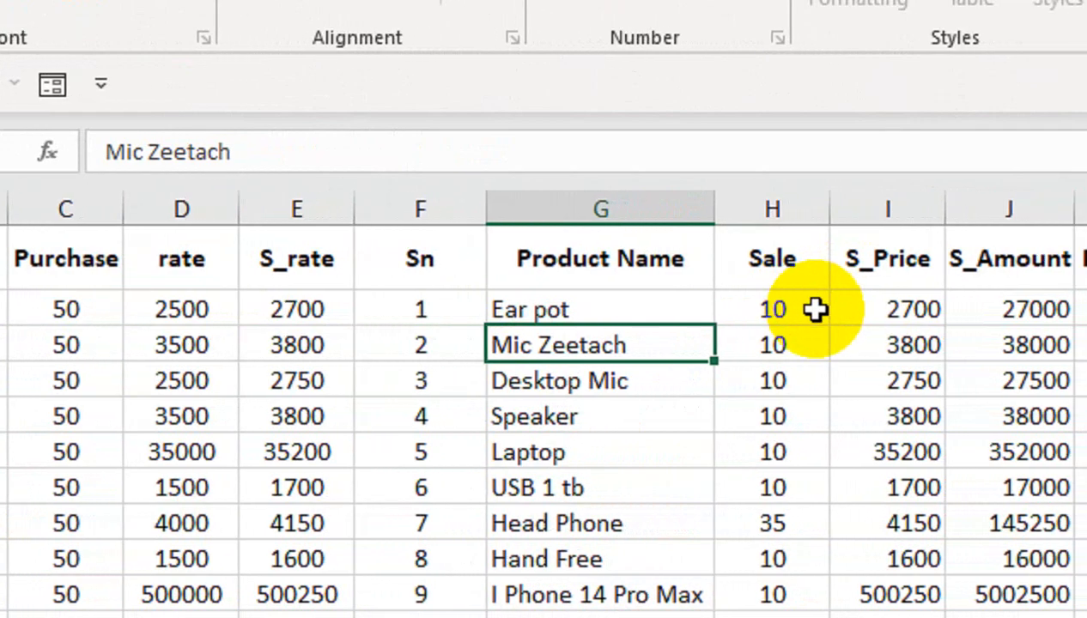